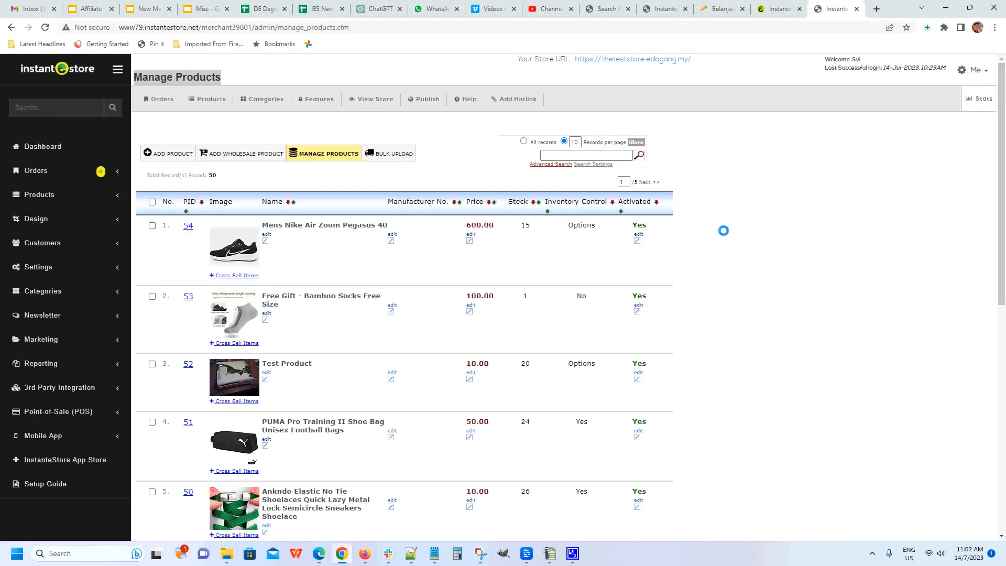
# - Examine the bulk actions offered for selected products at the end of the product list
pyautogui.scroll(-2, 723, 231)
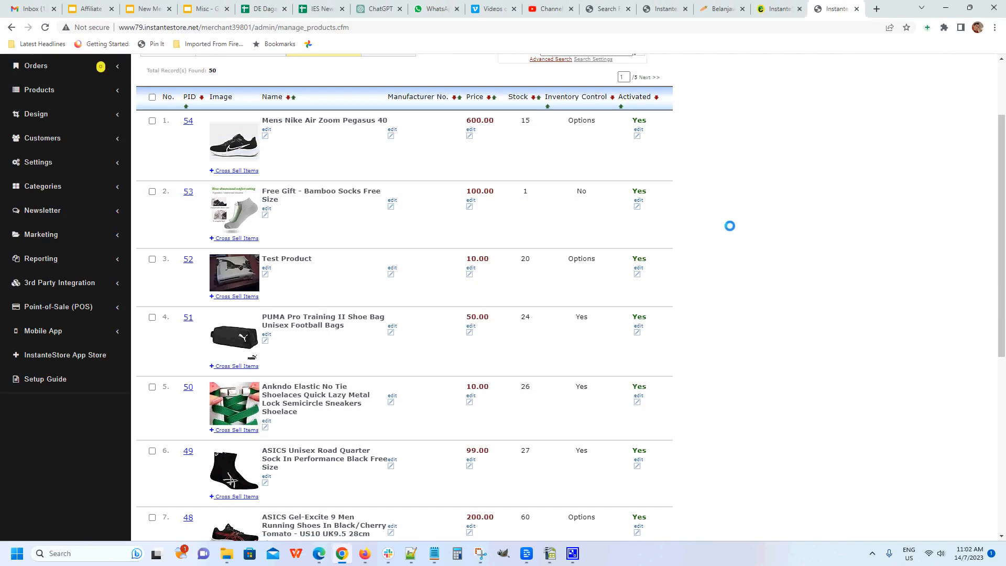
pyautogui.scroll(-7, 729, 226)
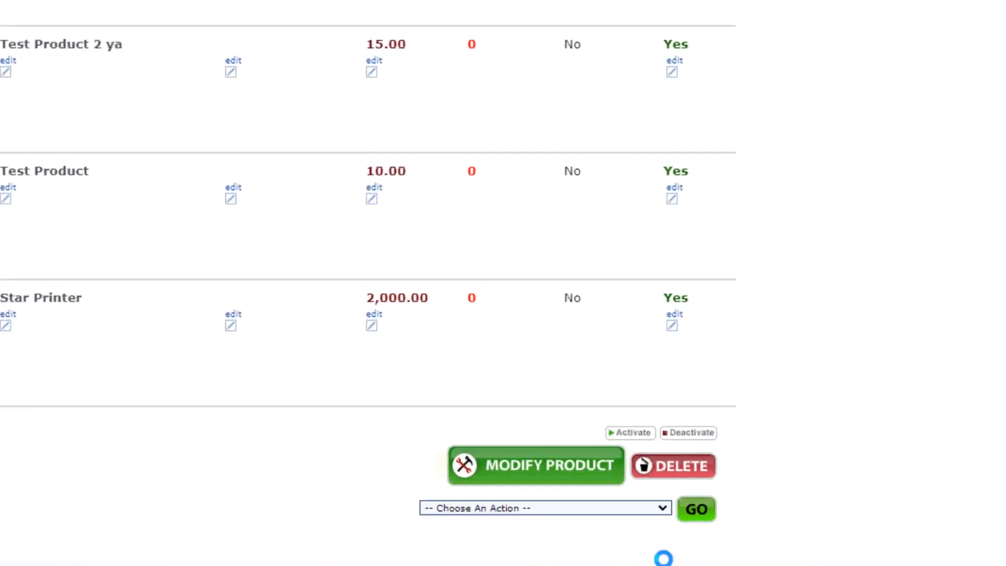
pyautogui.click(660, 507)
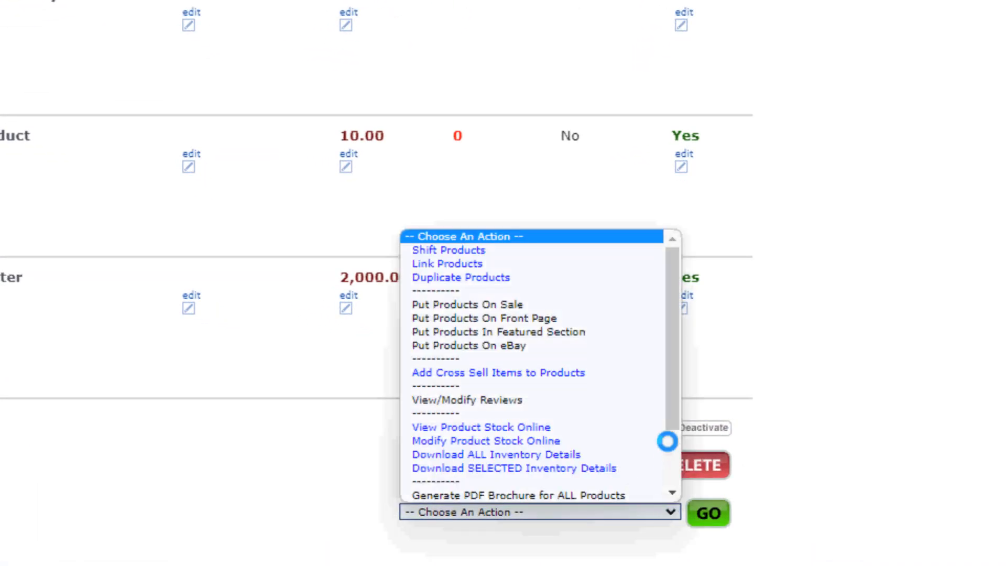
pyautogui.moveTo(667, 416); pyautogui.dragTo(671, 355)
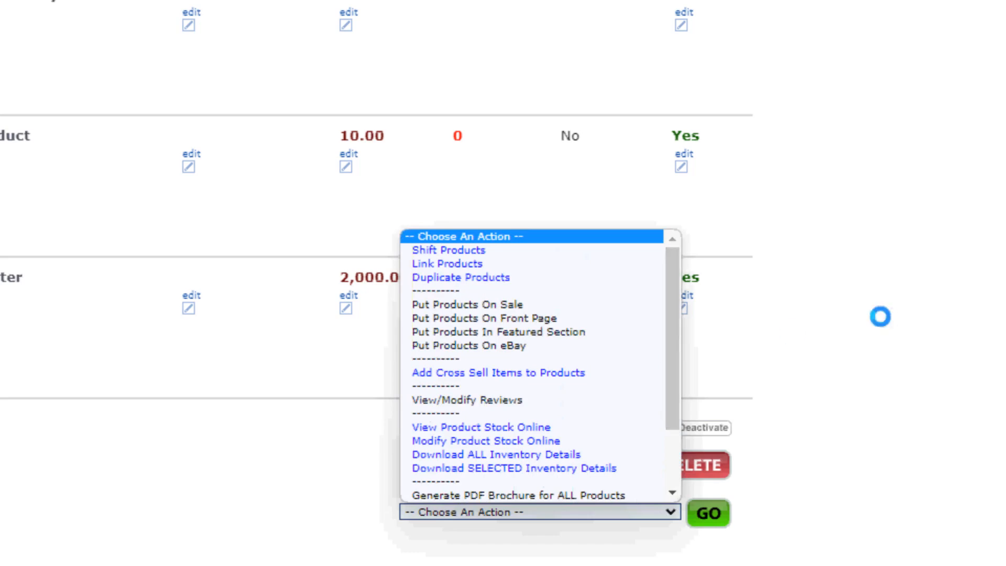
pyautogui.click(879, 317)
pyautogui.scroll(5, 876, 316)
pyautogui.scroll(3, 806, 355)
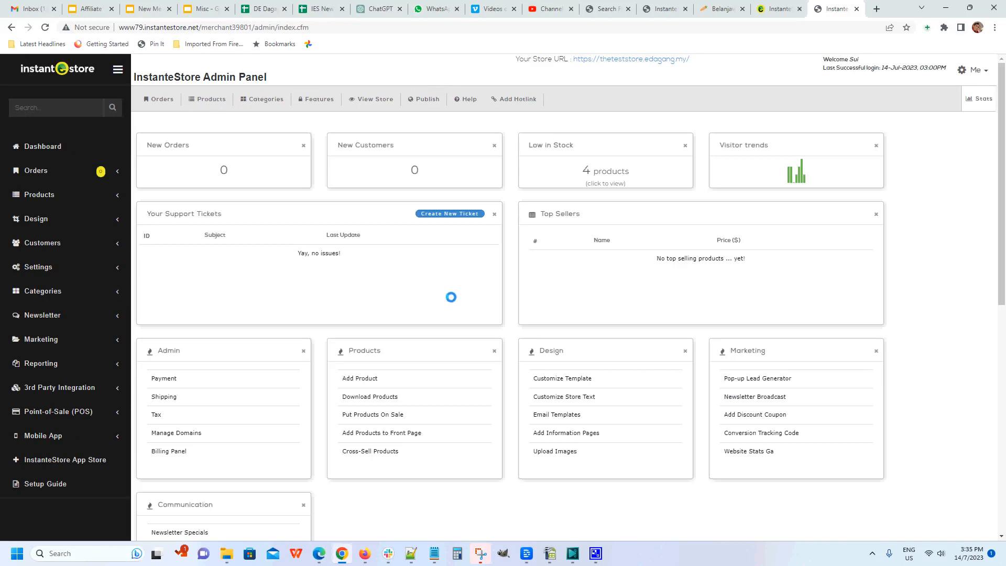
# - Open the Manage Products page and look through the first page of products down to its last row
pyautogui.click(41, 194)
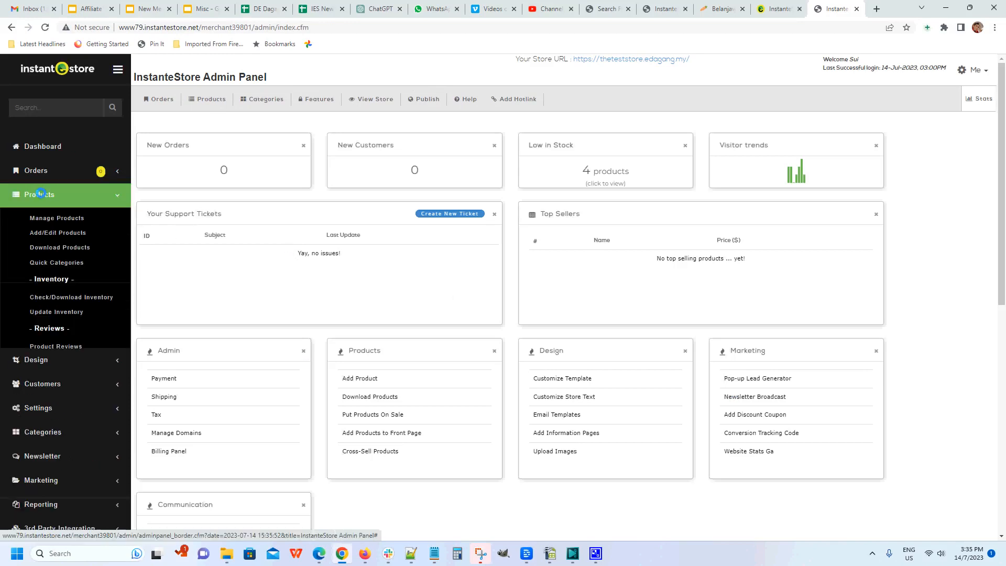
pyautogui.click(52, 217)
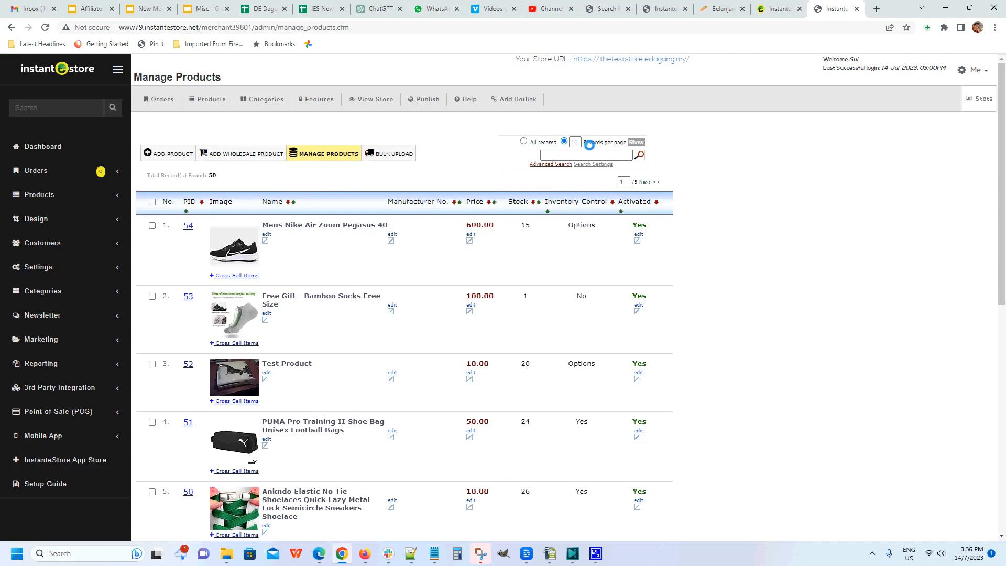
pyautogui.scroll(-6, 779, 281)
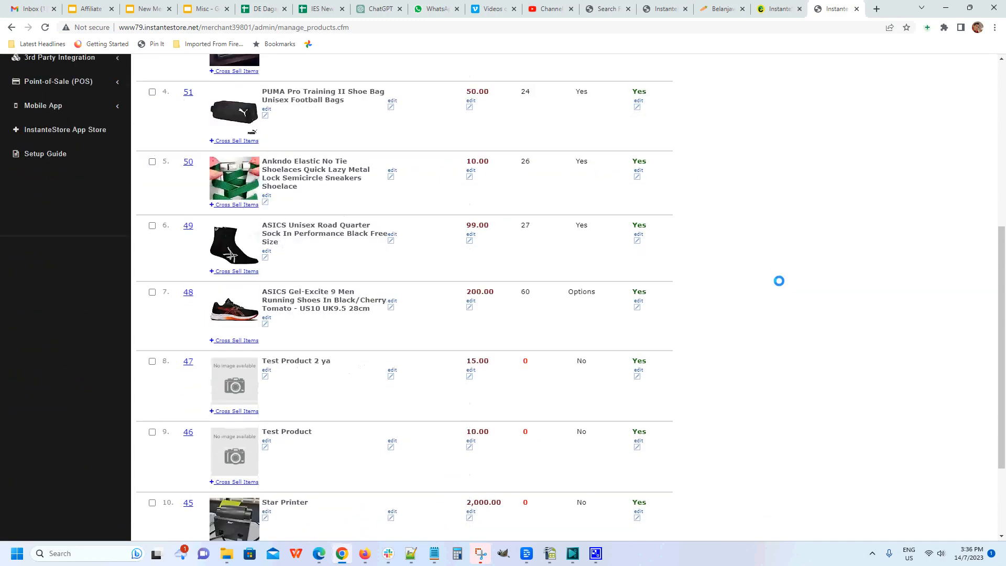
pyautogui.scroll(-3, 779, 281)
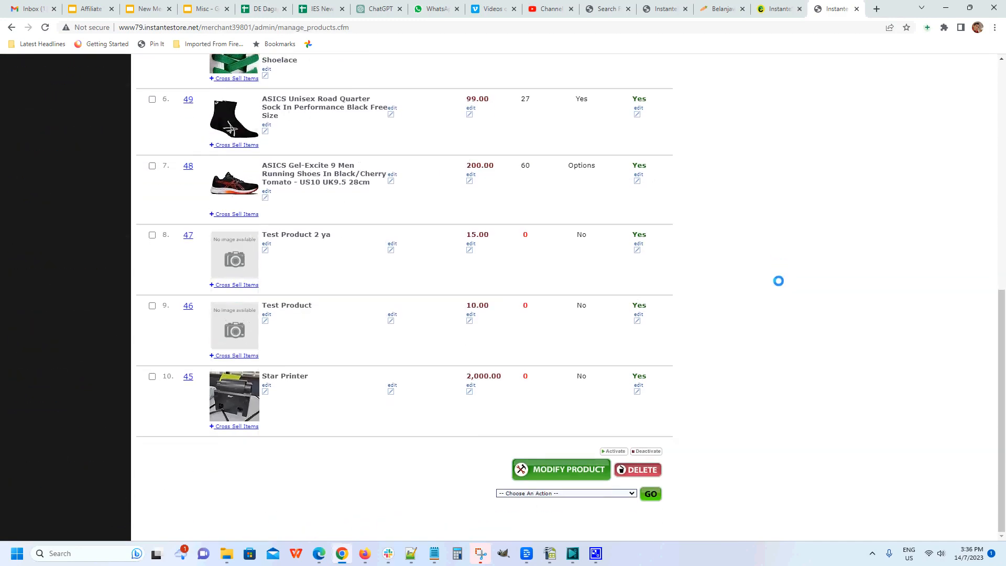
pyautogui.scroll(9, 779, 280)
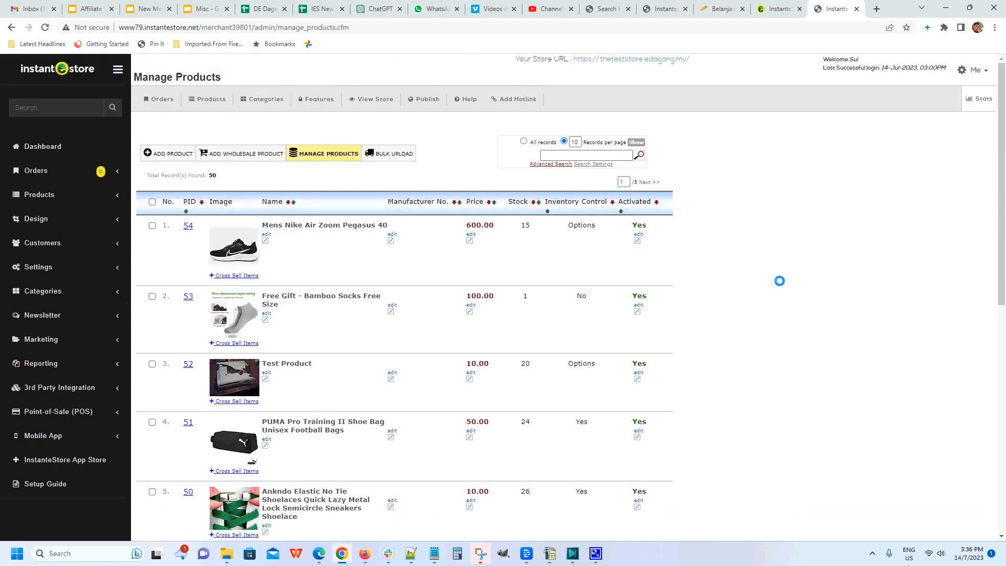
pyautogui.scroll(-9, 779, 281)
pyautogui.doubleClick(168, 376)
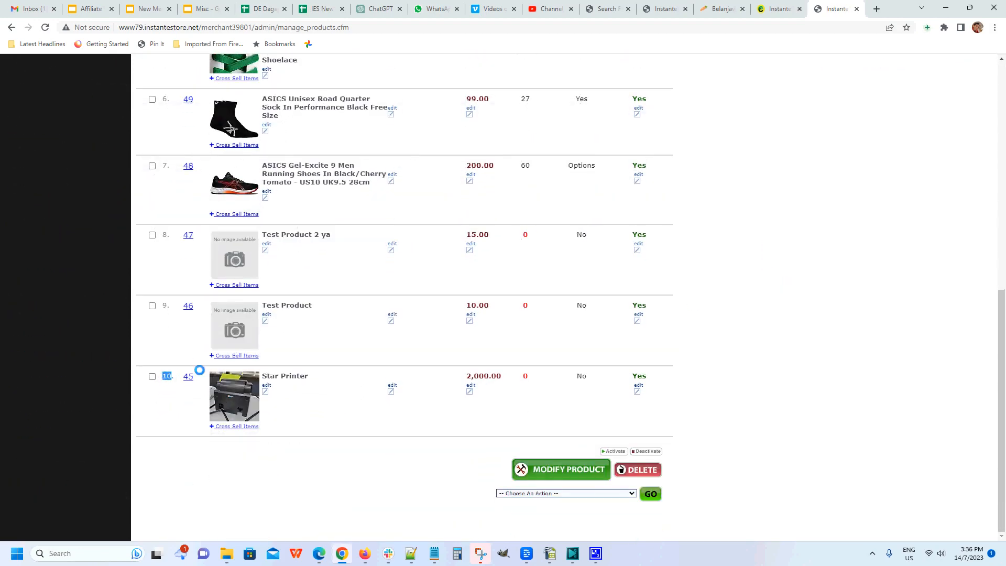
pyautogui.scroll(9, 710, 269)
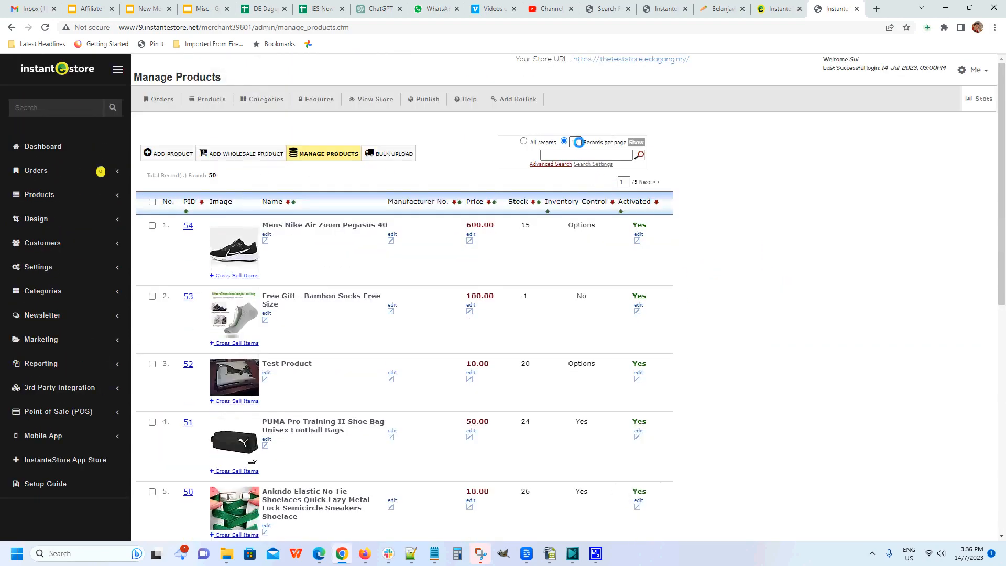
# - Set the product list to show 15 records per page and check the listed rows down to the last one
pyautogui.doubleClick(577, 142)
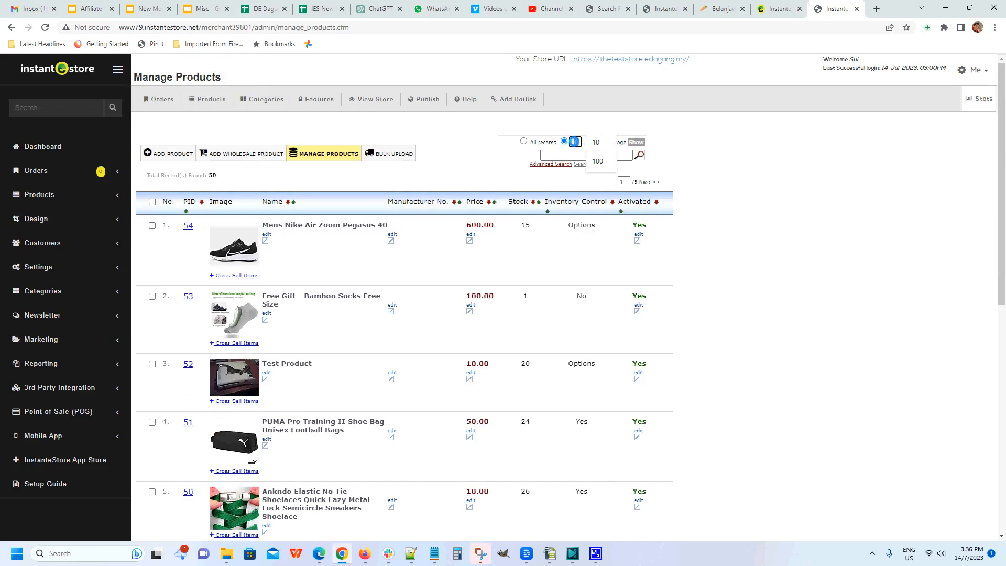
pyautogui.write('15')
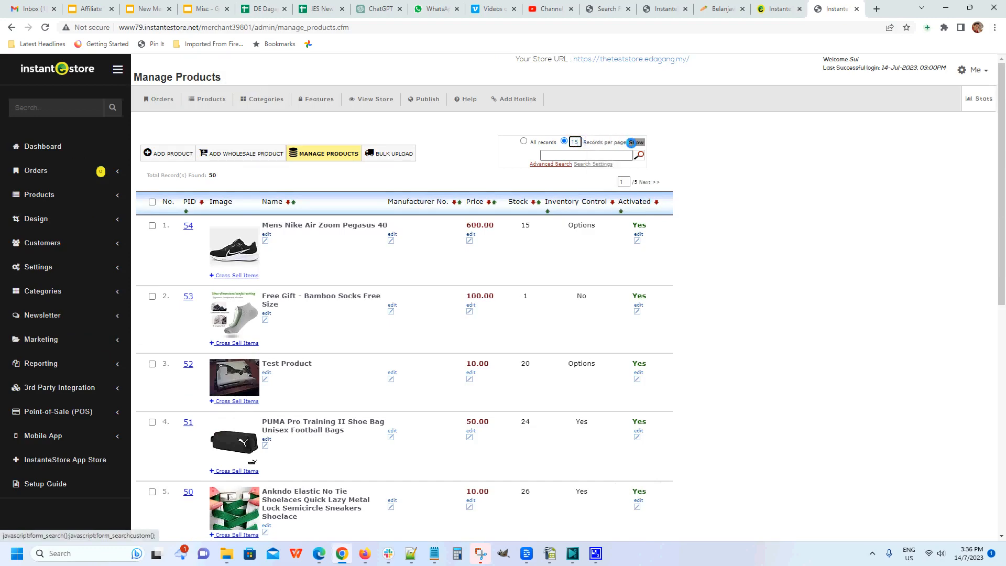
pyautogui.click(631, 142)
pyautogui.scroll(-12, 702, 205)
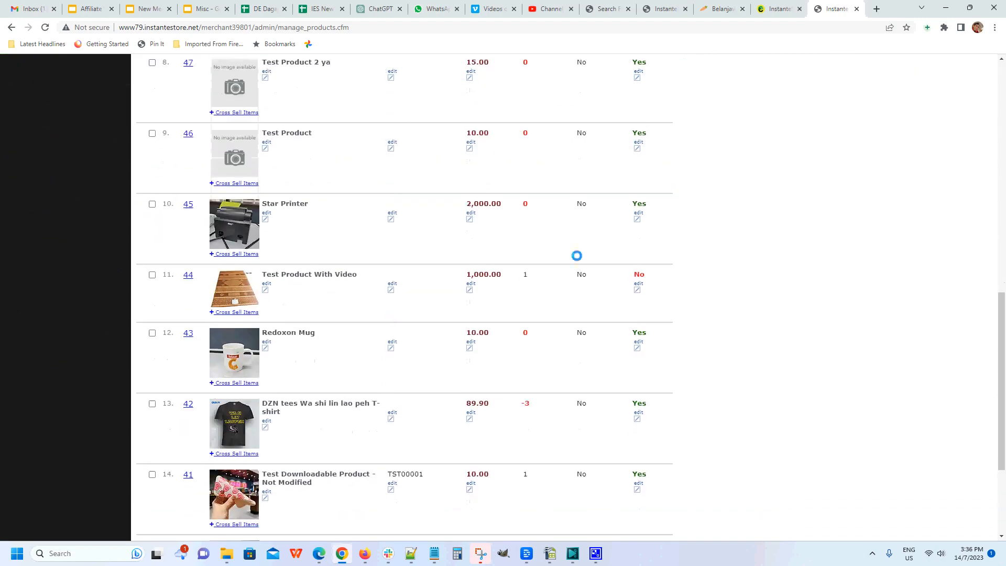
pyautogui.scroll(-2, 202, 420)
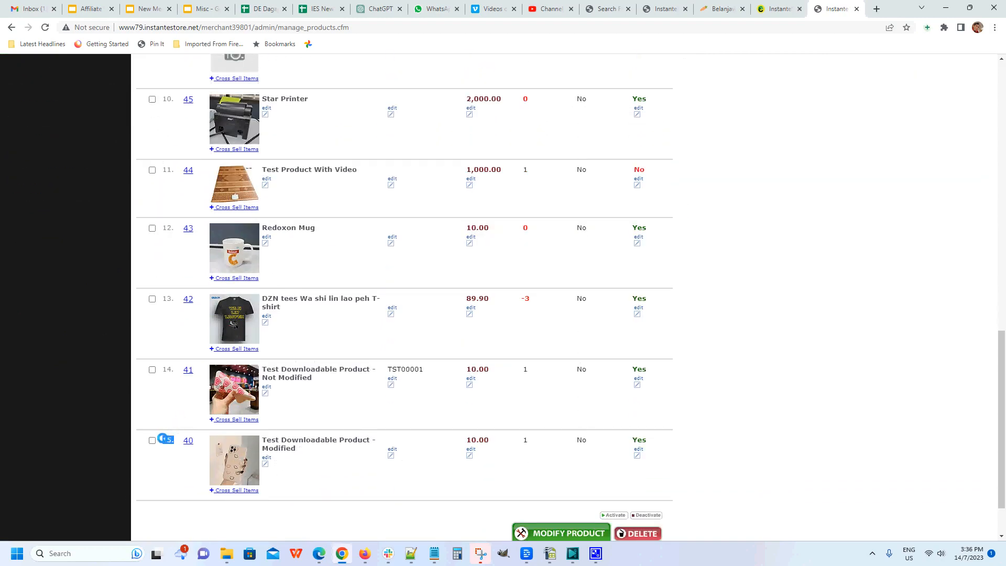
pyautogui.scroll(15, 759, 262)
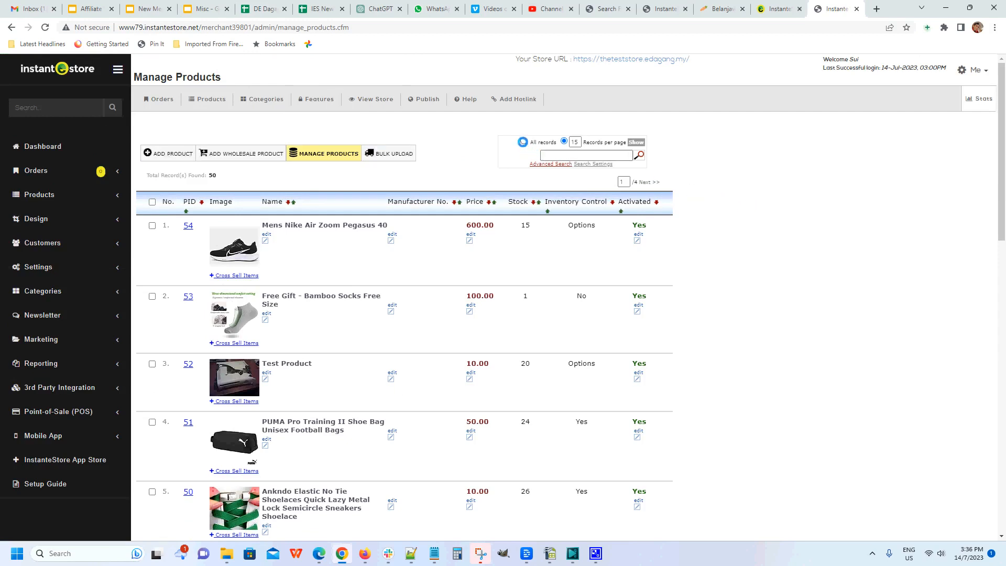
# - Set the product list to show 50 records per page and look through it to the last product
pyautogui.click(636, 142)
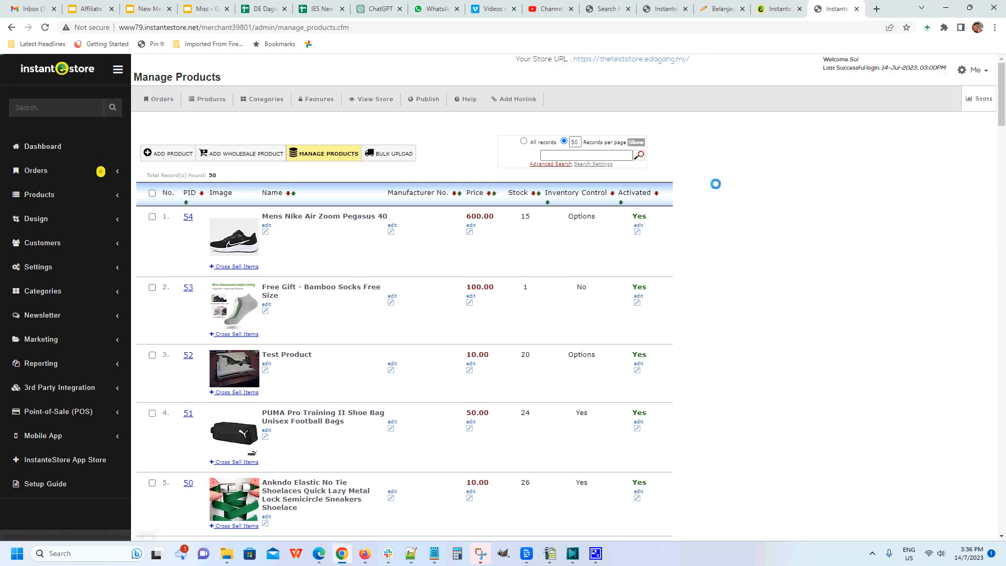
pyautogui.scroll(-15, 718, 189)
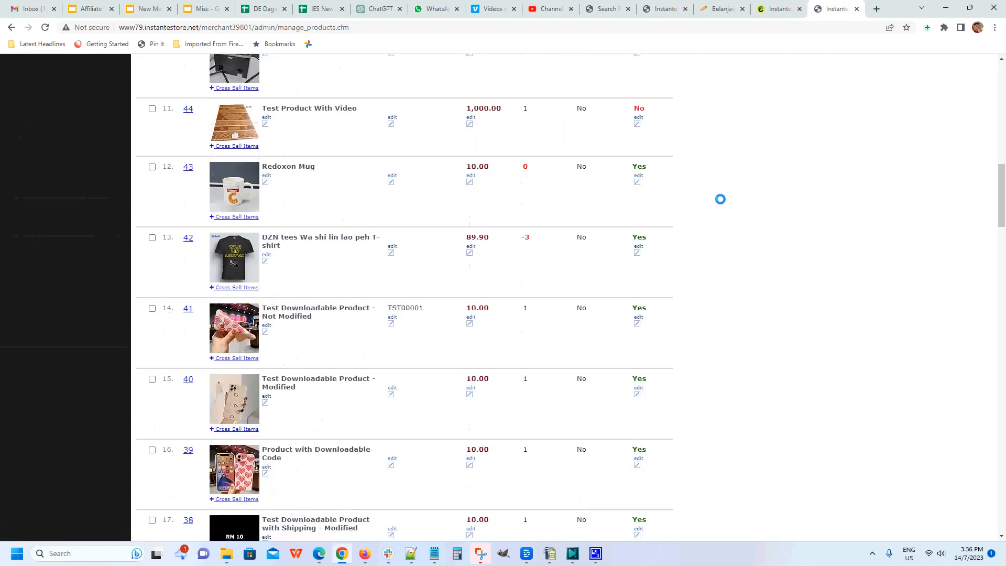
pyautogui.scroll(-20, 721, 199)
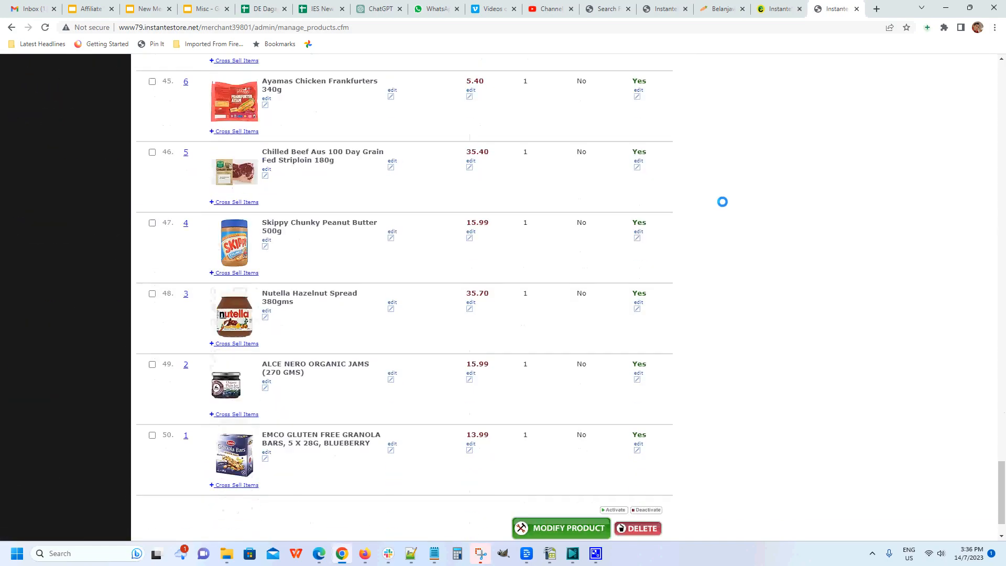
pyautogui.scroll(-1, 722, 202)
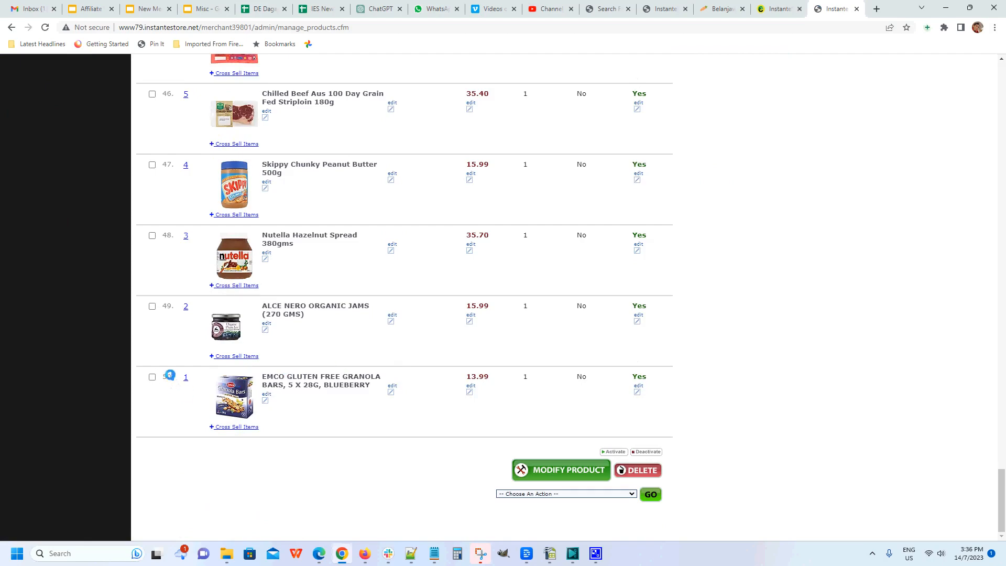
pyautogui.moveTo(1001, 495); pyautogui.dragTo(998, 73)
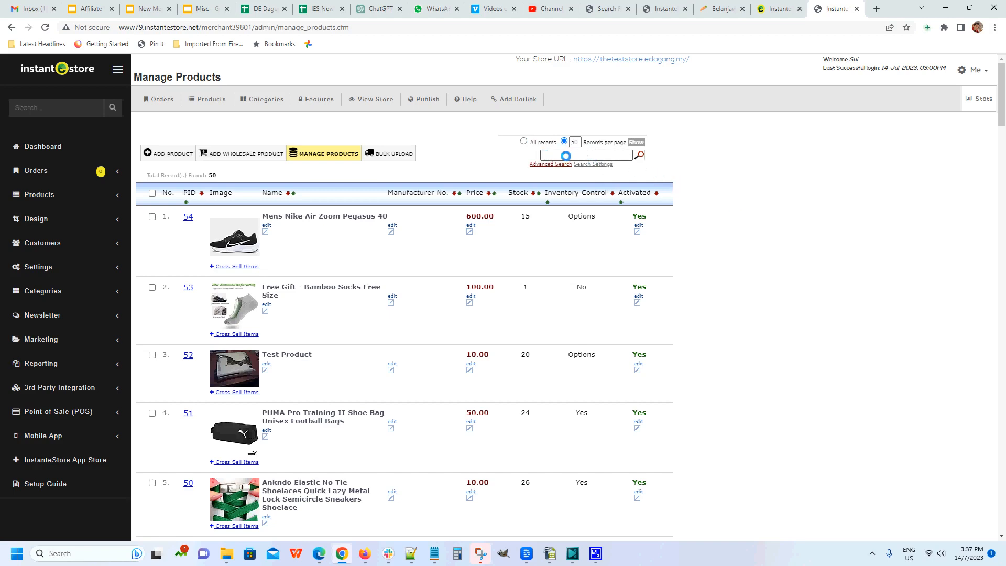
# - Search the products for "Redoxon" and view which product fields the search box covers, leaving those settings as they are
pyautogui.click(565, 154)
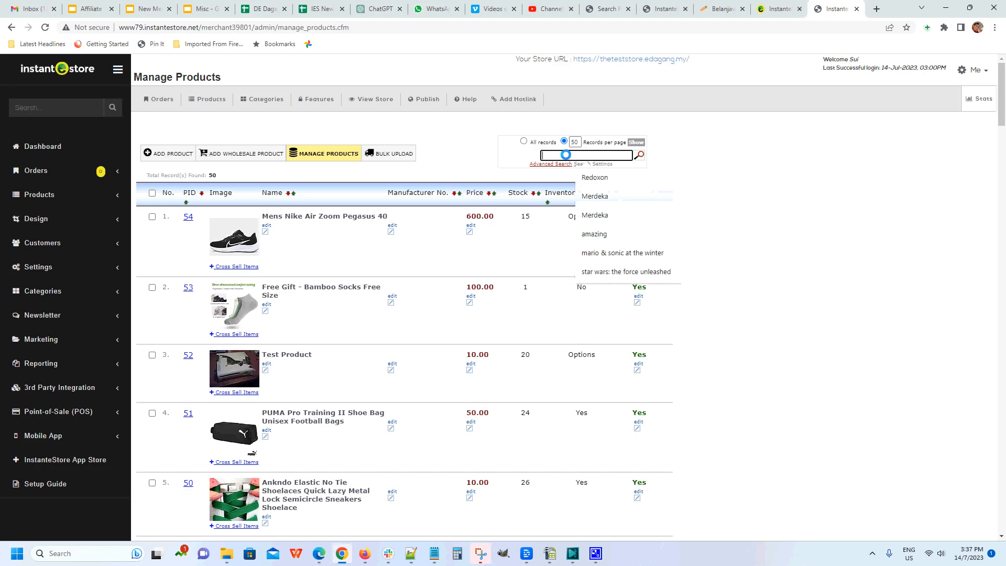
pyautogui.click(595, 178)
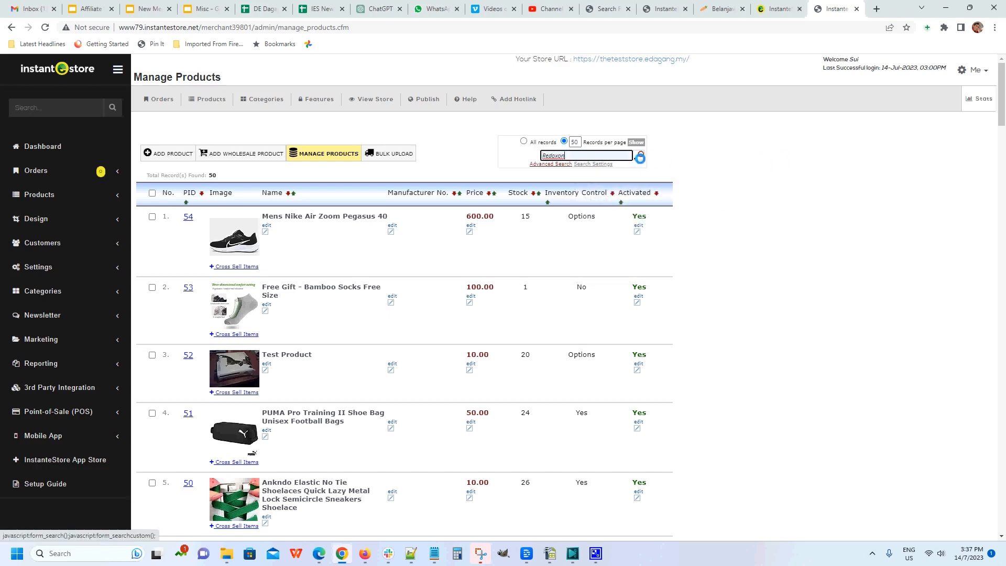
pyautogui.click(638, 155)
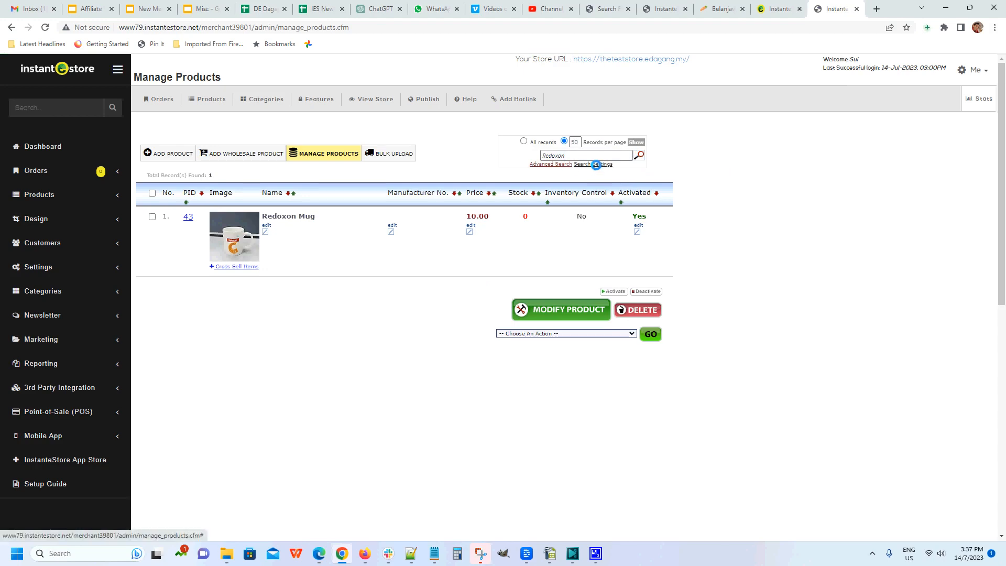
pyautogui.click(595, 165)
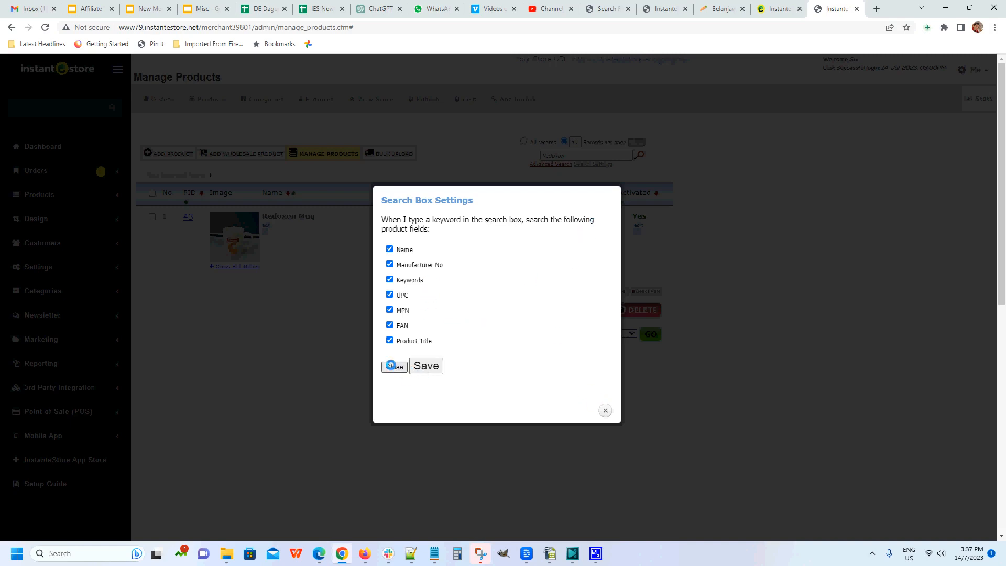
pyautogui.click(394, 366)
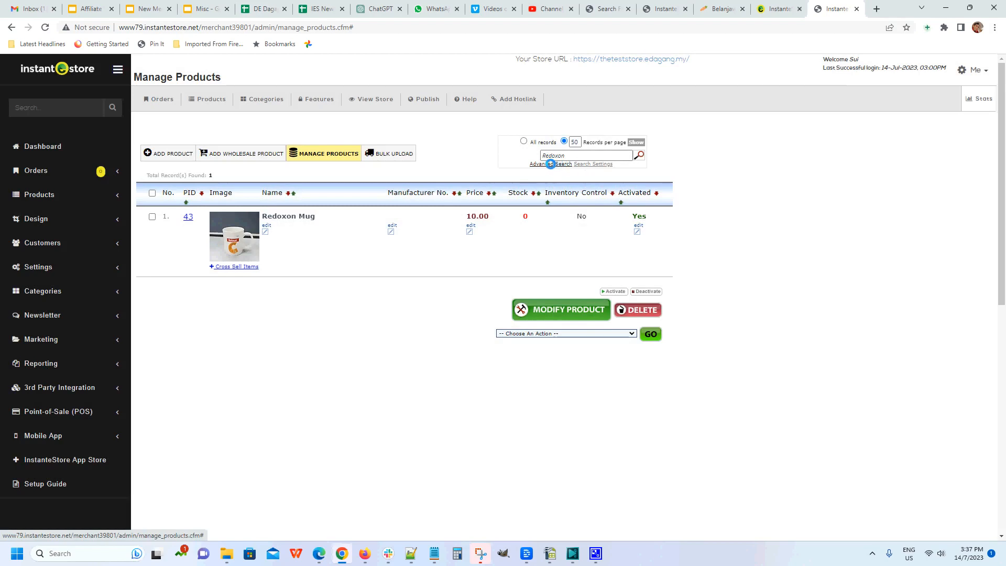
# - Run an advanced product search filtered by the supplier Berge Payne Supplies, after viewing the available categories
pyautogui.click(548, 163)
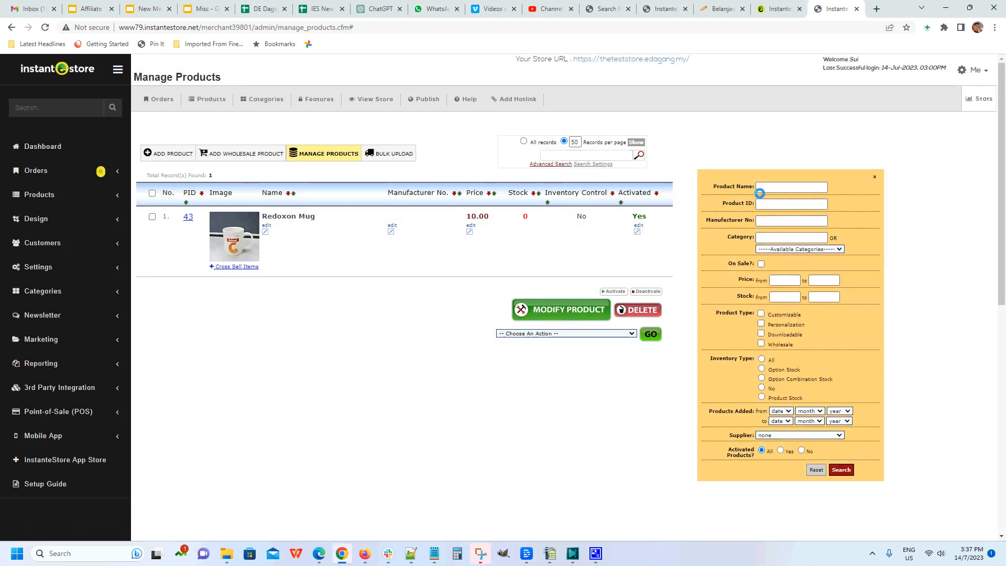
pyautogui.click(798, 251)
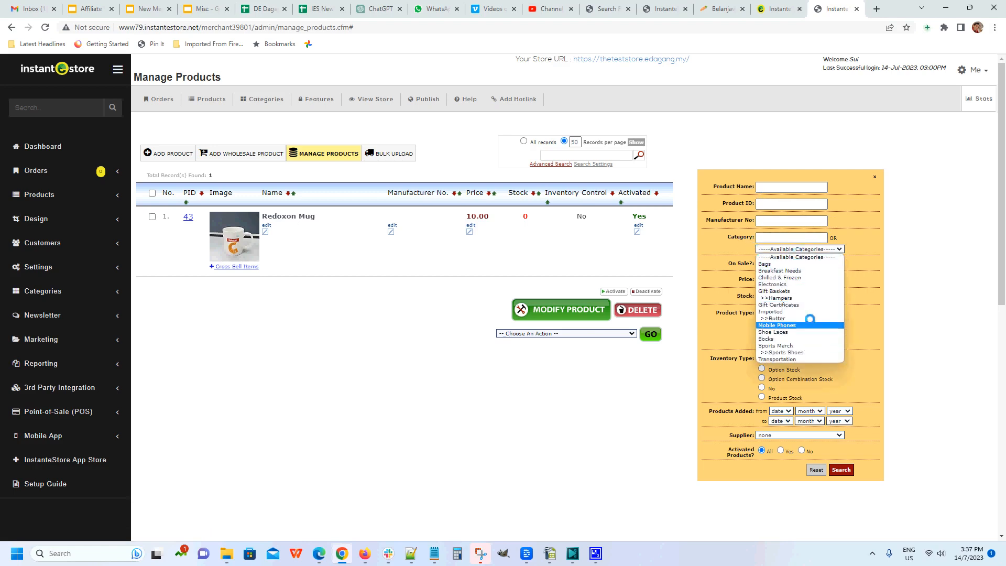
pyautogui.click(858, 285)
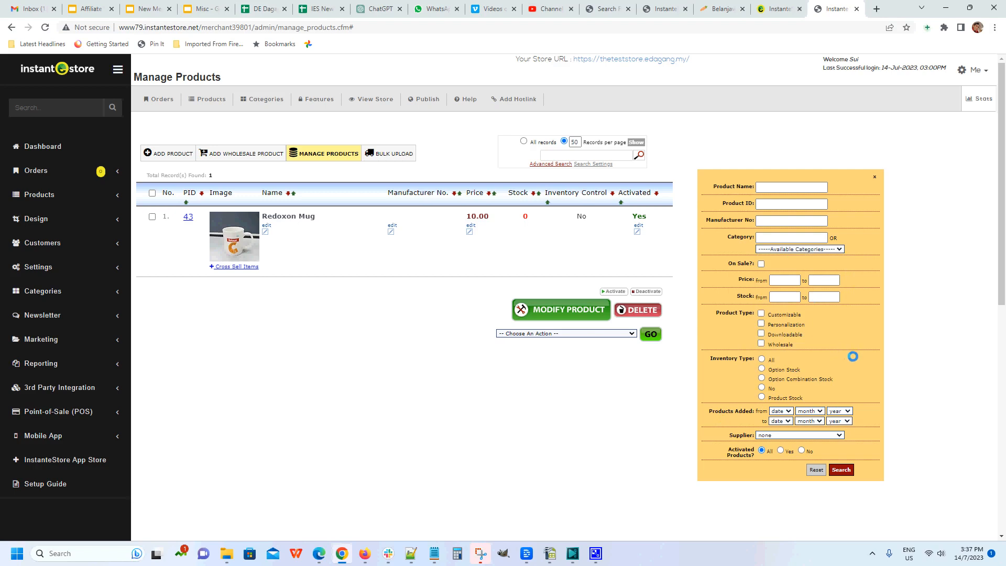
pyautogui.scroll(-1, 849, 357)
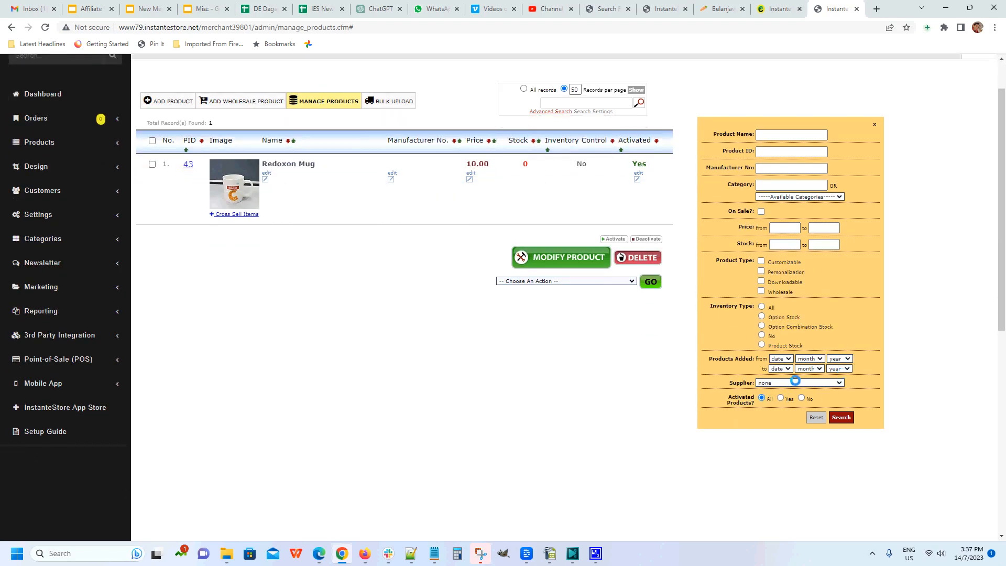
pyautogui.click(794, 383)
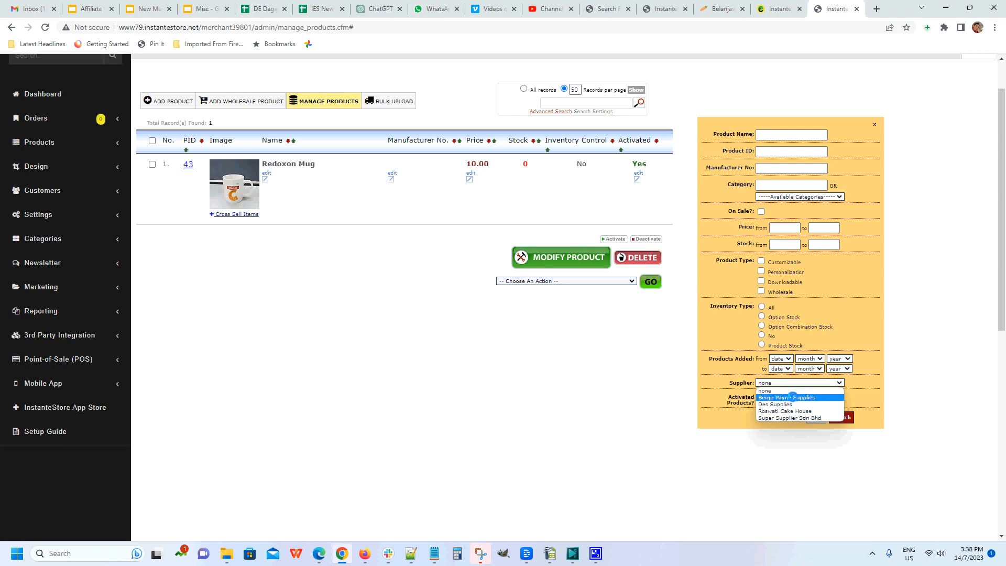
pyautogui.click(792, 397)
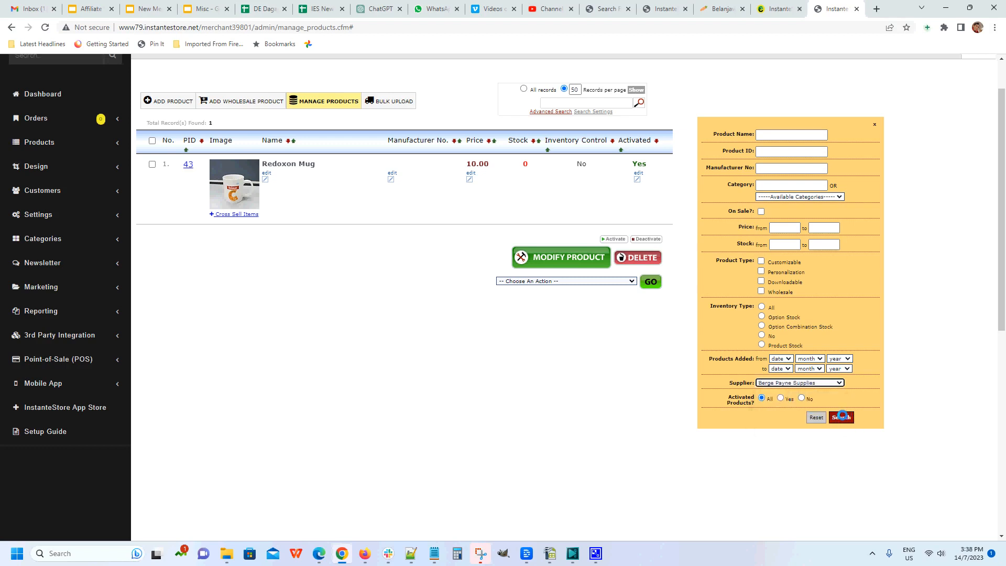
pyautogui.click(841, 417)
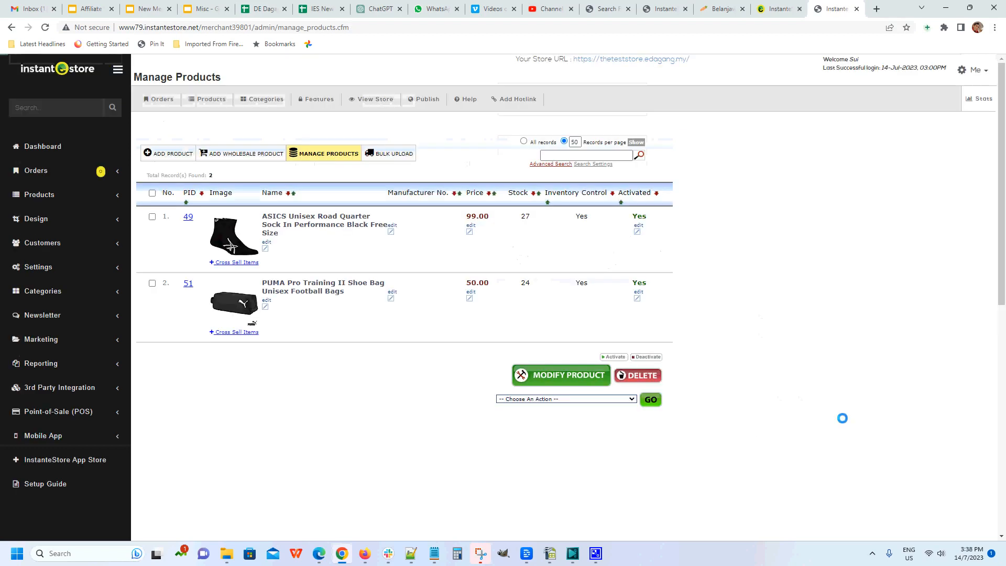
# - Run an advanced search for non-activated products from Berge Payne Supplies, and repeat it with the supplier set to none
pyautogui.click(550, 164)
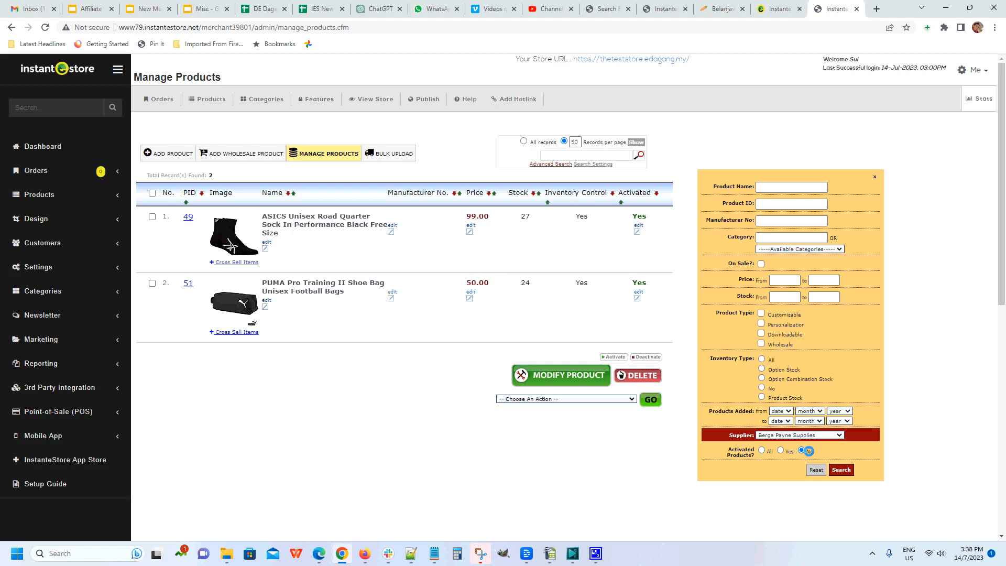
pyautogui.click(842, 469)
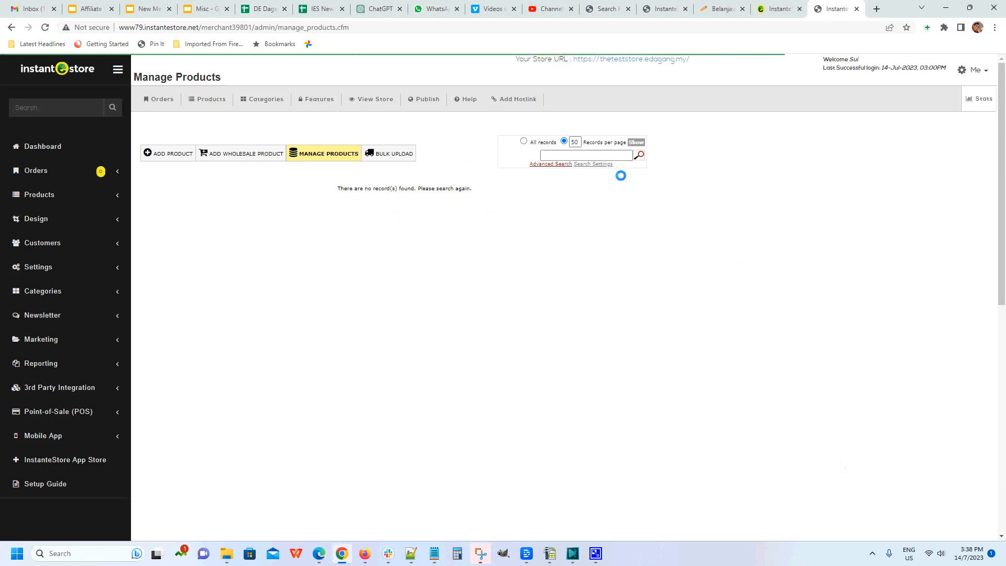
pyautogui.click(550, 163)
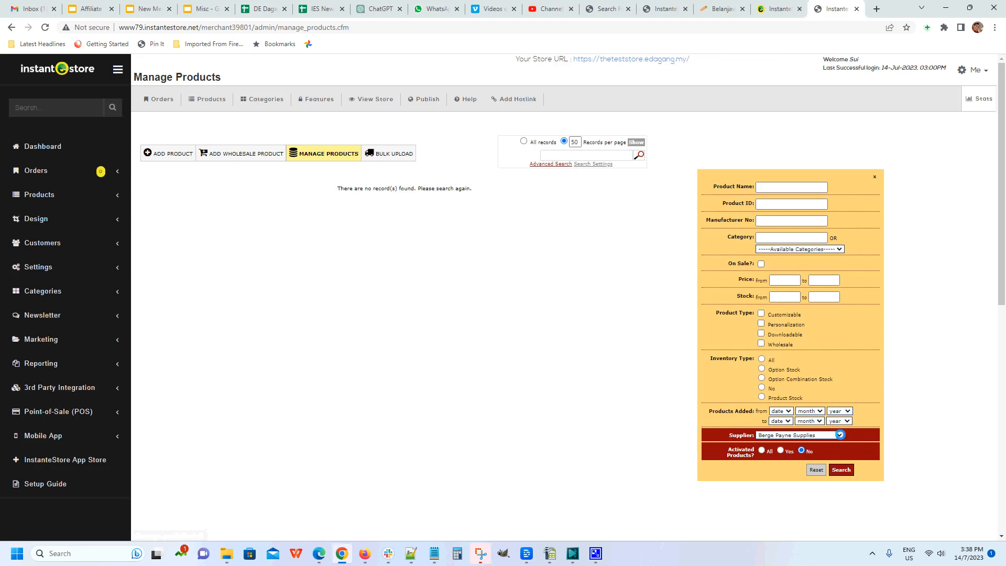
pyautogui.click(839, 435)
pyautogui.click(811, 443)
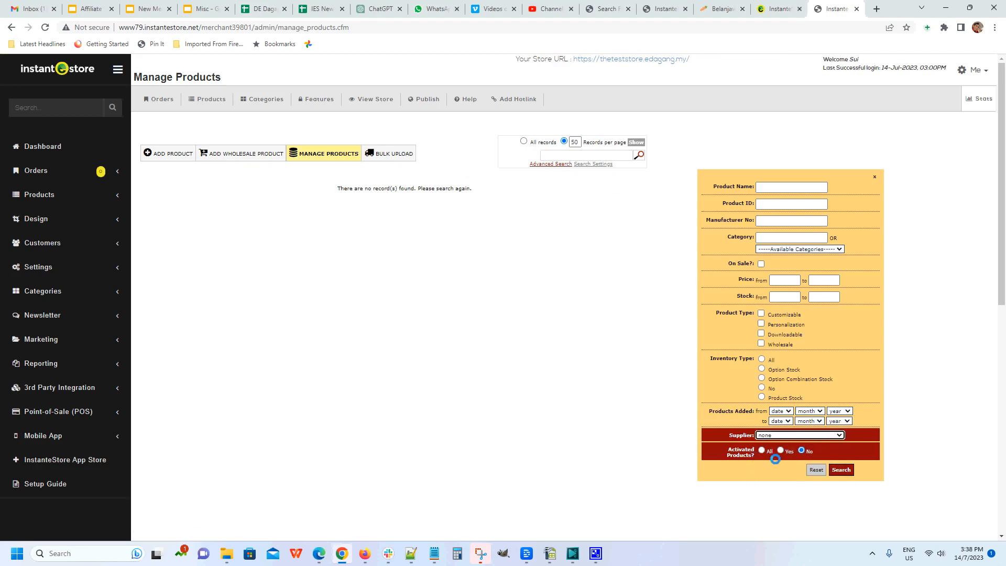
pyautogui.click(839, 470)
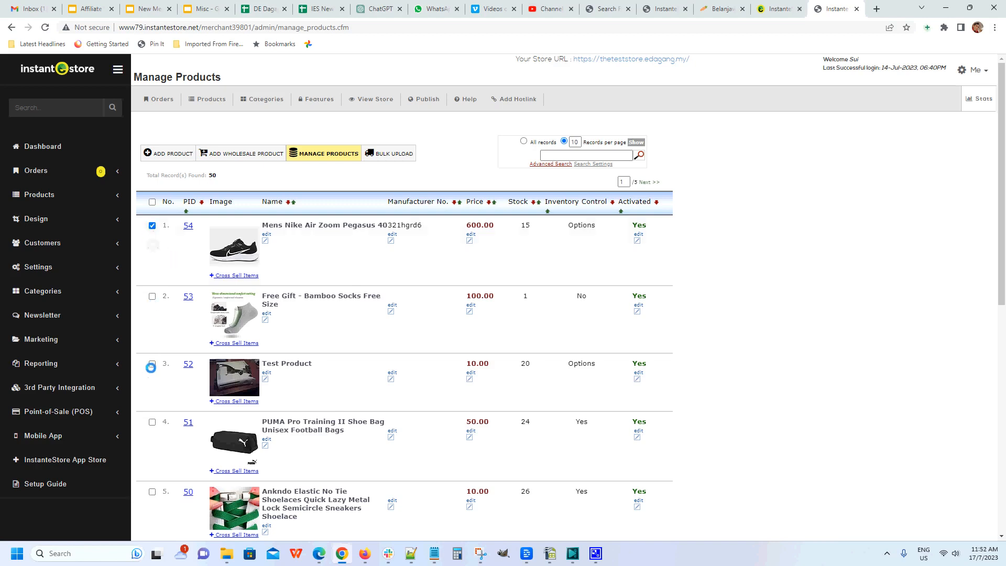
# - Add Test Product (PID 52) to the selection, extend it to every product on the page, and clear the whole selection
pyautogui.click(152, 363)
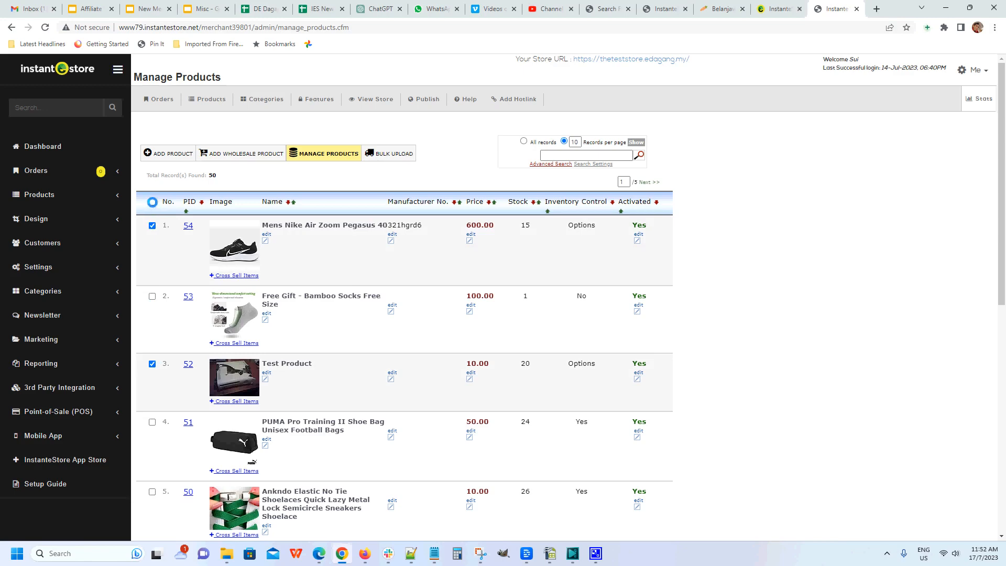
pyautogui.click(152, 201)
pyautogui.scroll(-5, 173, 269)
pyautogui.scroll(-3, 168, 283)
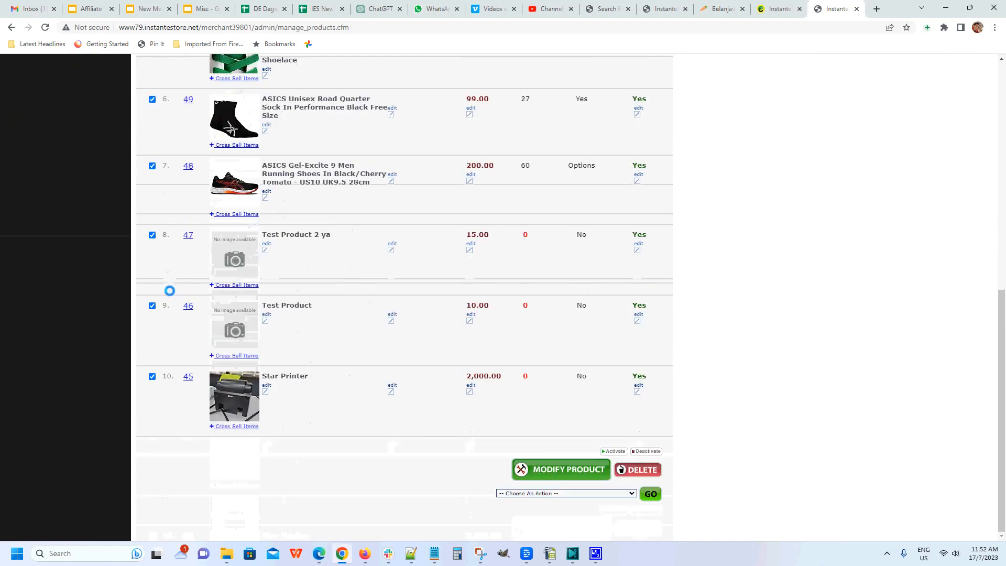
pyautogui.scroll(9, 170, 289)
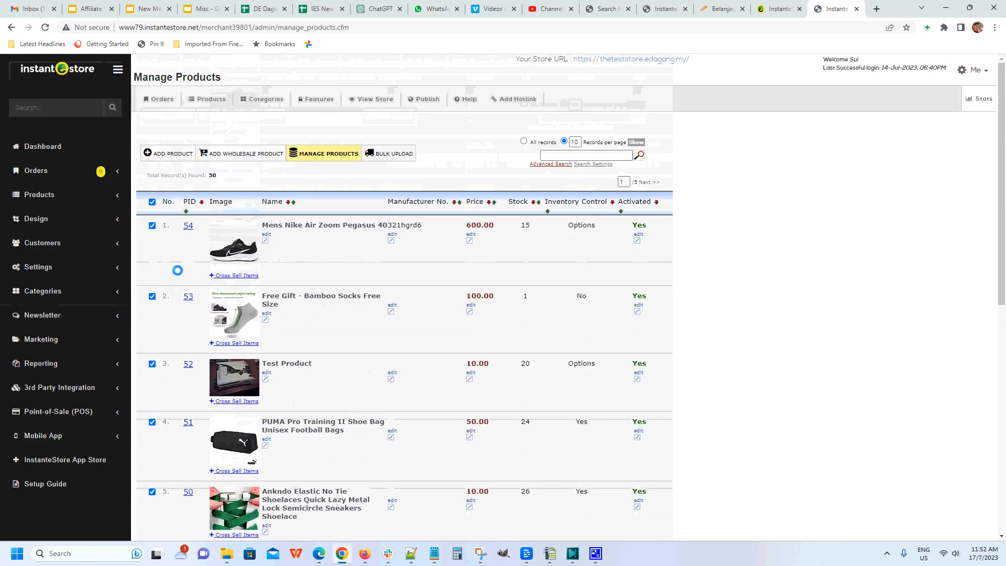
pyautogui.click(152, 202)
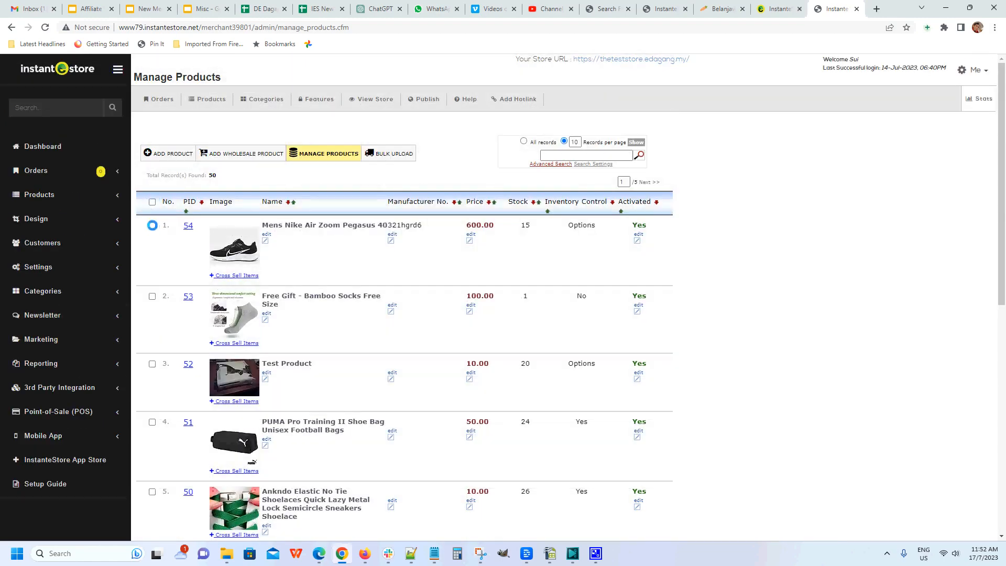
# - Select the Nike Air Zoom Pegasus and Bamboo Socks products, view the available batch actions, and deselect both products
pyautogui.click(152, 226)
pyautogui.click(152, 297)
pyautogui.scroll(-1, 493, 355)
pyautogui.scroll(-8, 492, 355)
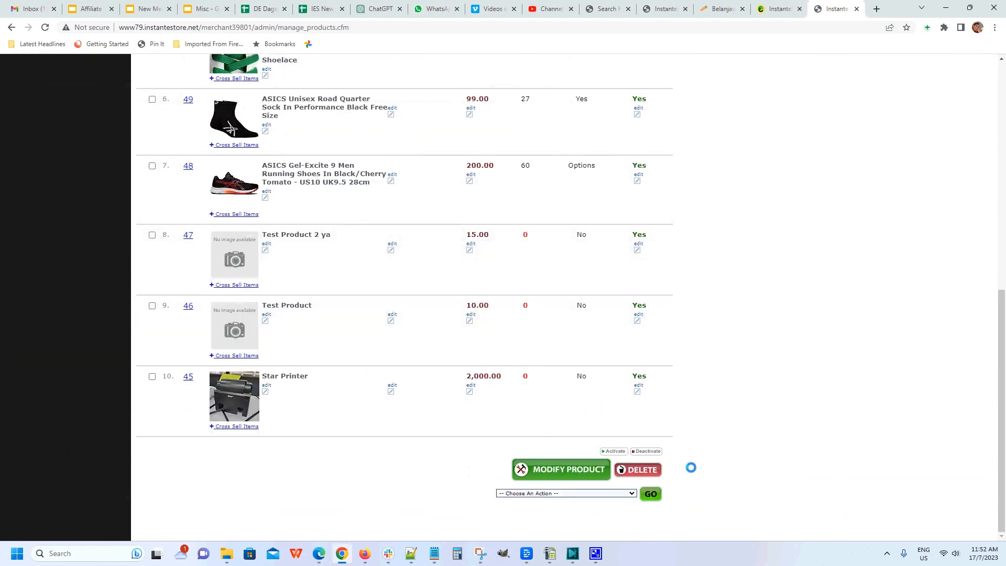
pyautogui.click(609, 493)
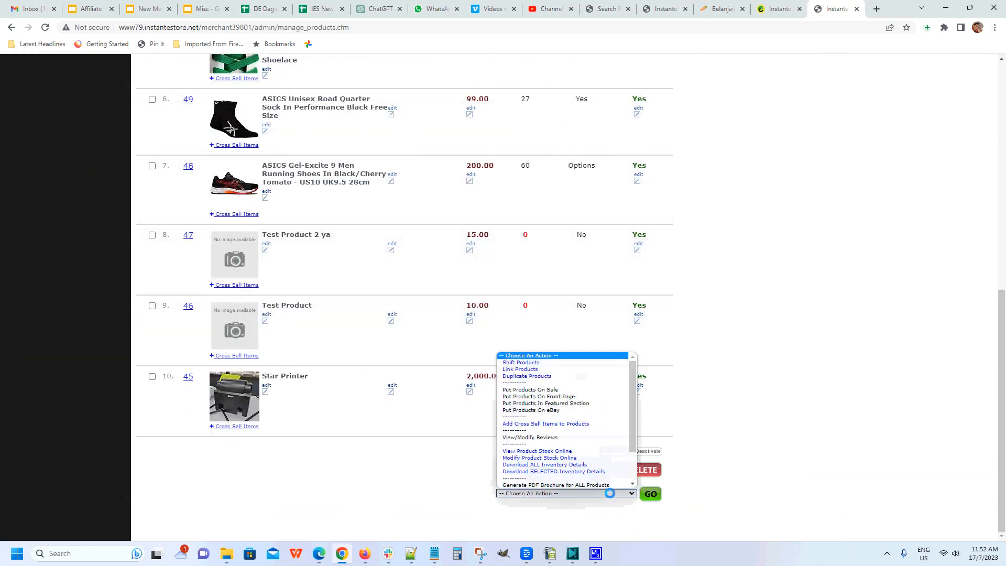
pyautogui.click(681, 430)
pyautogui.scroll(10, 699, 425)
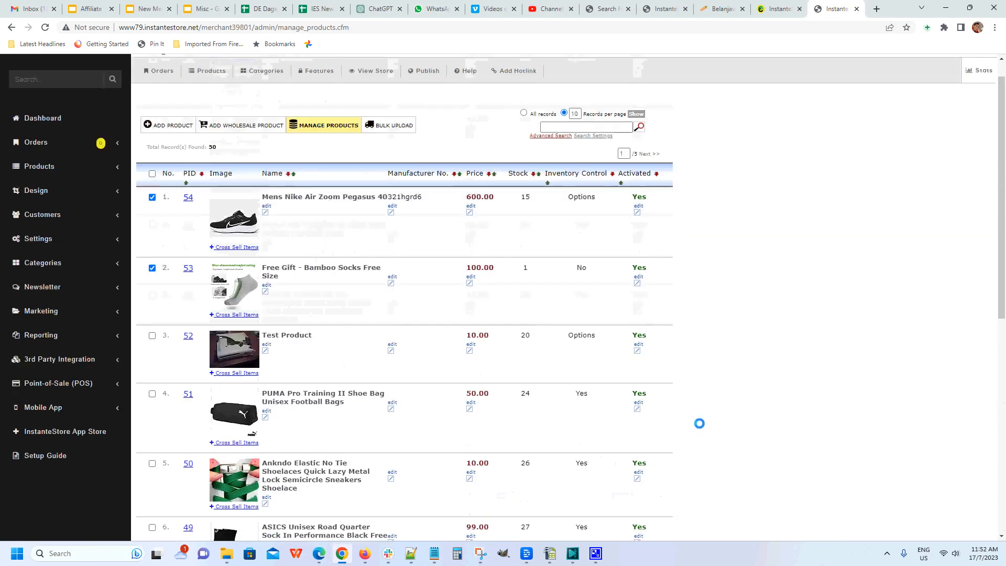
pyautogui.click(153, 224)
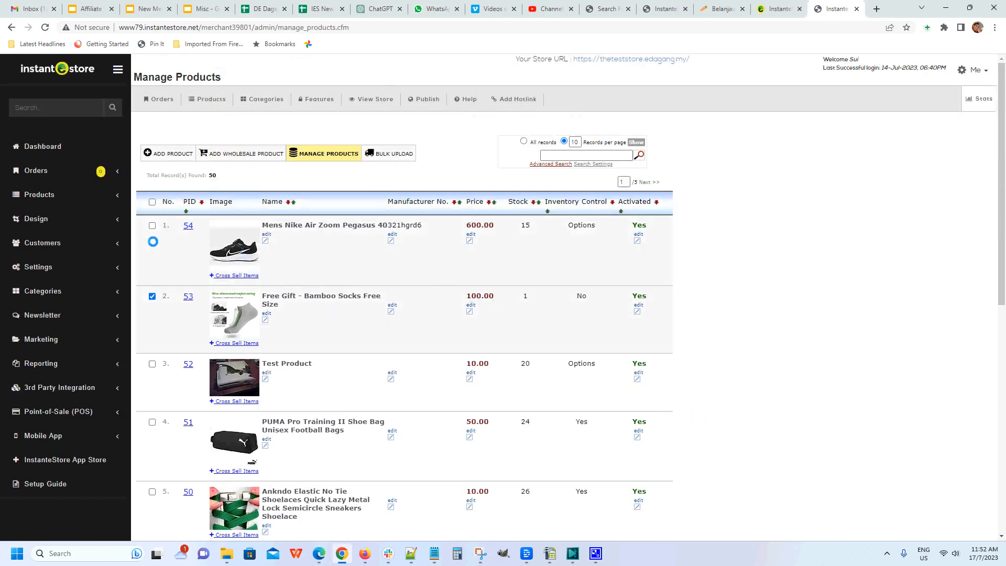
pyautogui.click(153, 296)
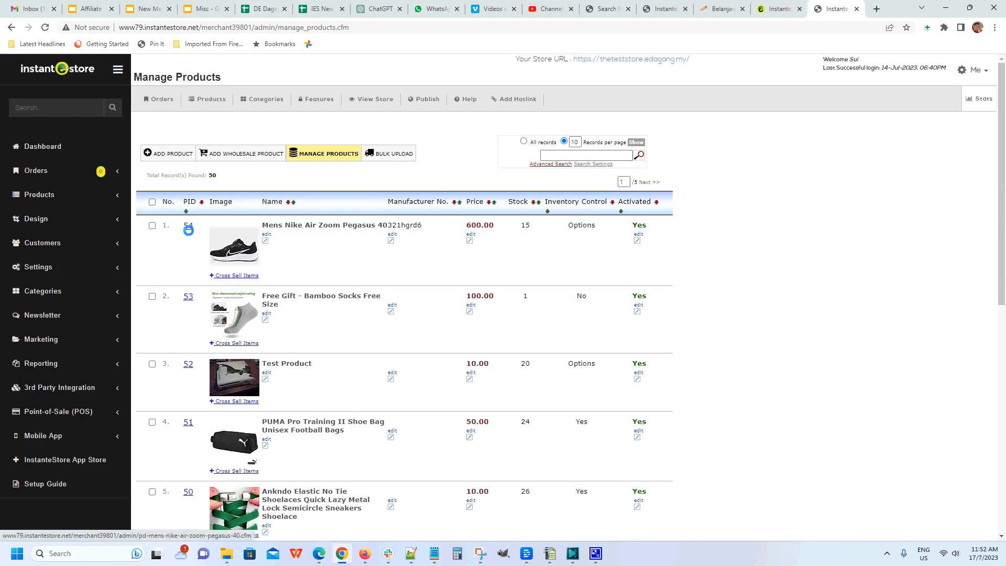
# - Open the product page of Mens Nike Air Zoom Pegasus 40, look through its modify form, and return to the product list
pyautogui.click(187, 226)
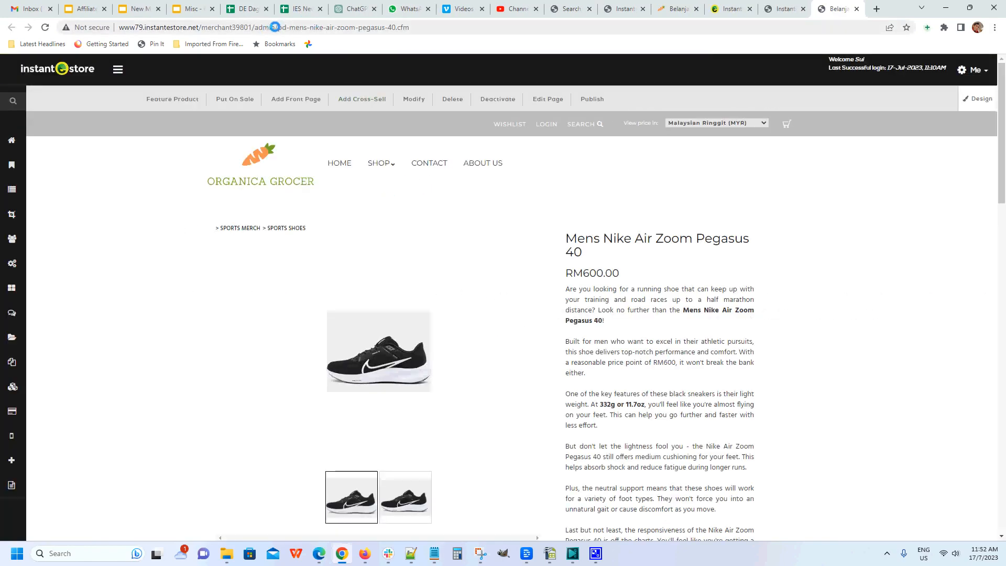
pyautogui.moveTo(275, 26); pyautogui.dragTo(255, 27)
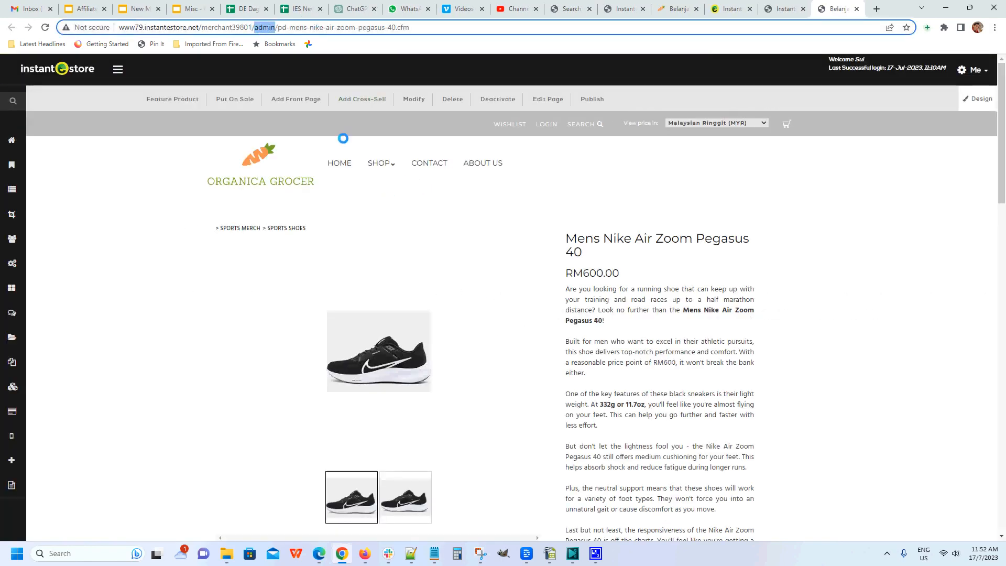
pyautogui.click(177, 263)
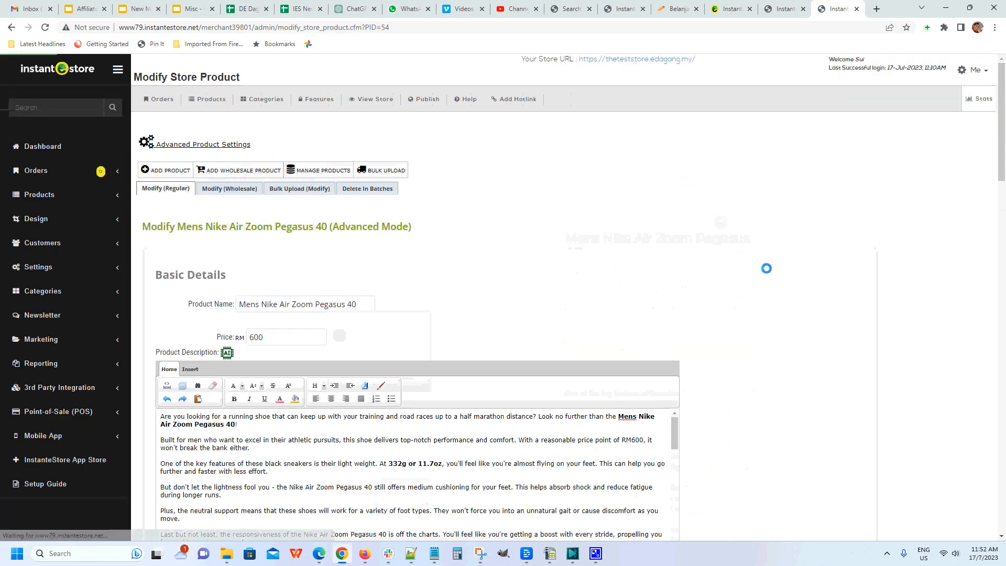
pyautogui.scroll(-15, 759, 269)
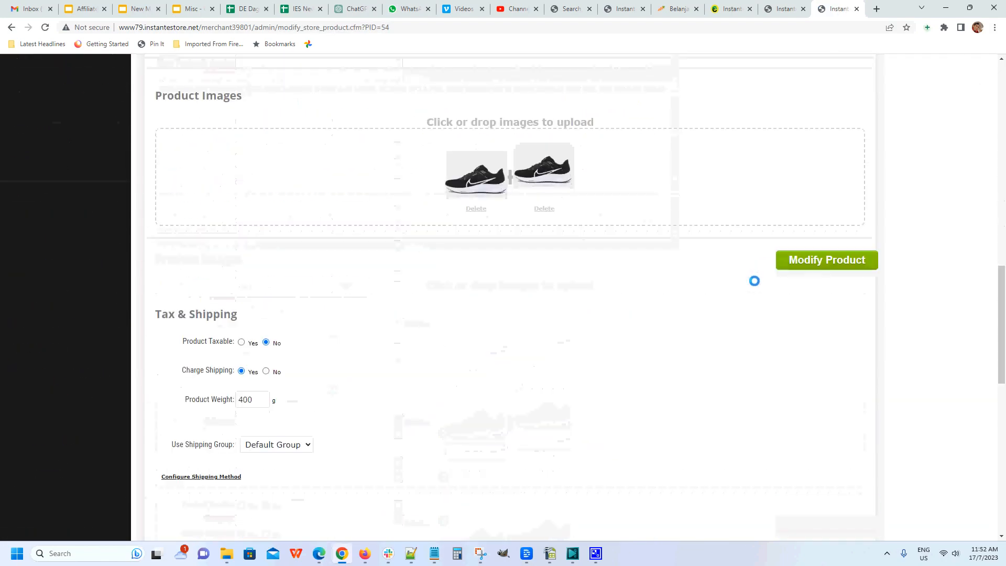
pyautogui.scroll(15, 753, 281)
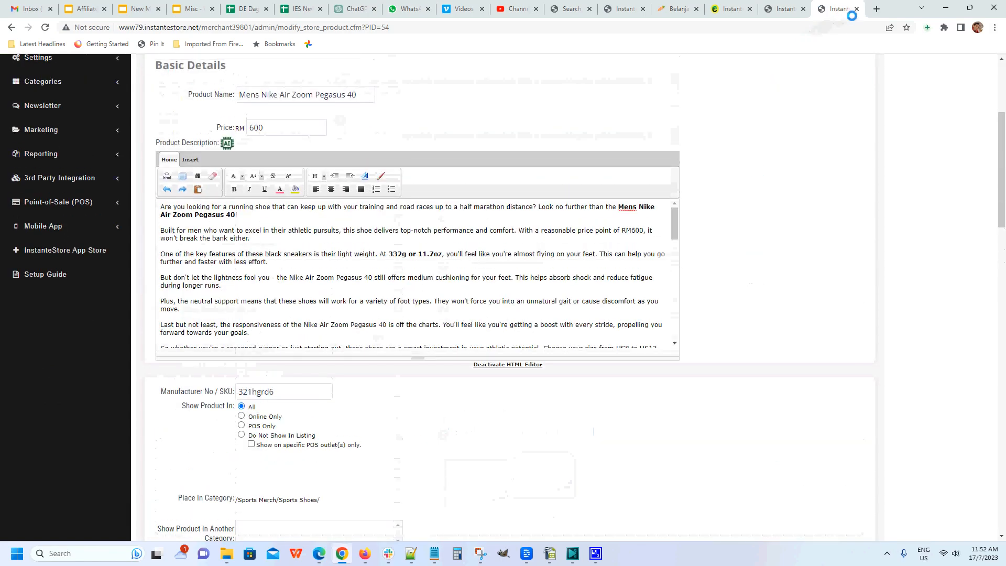
pyautogui.click(857, 8)
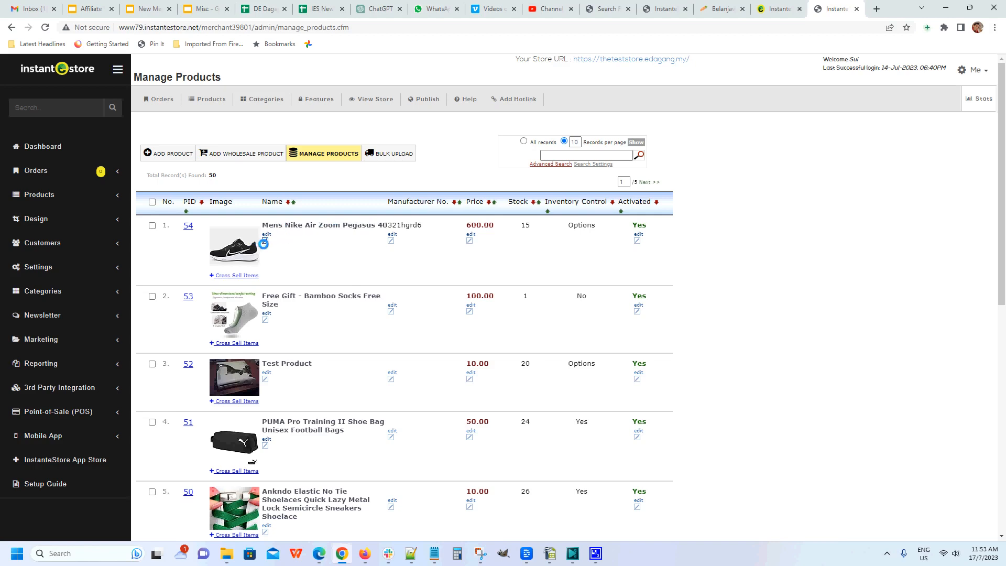
# - Rename the first listed product to "Mens Nike Air Zoom Pegasus 41" directly in the list and save it
pyautogui.click(265, 241)
pyautogui.click(343, 228)
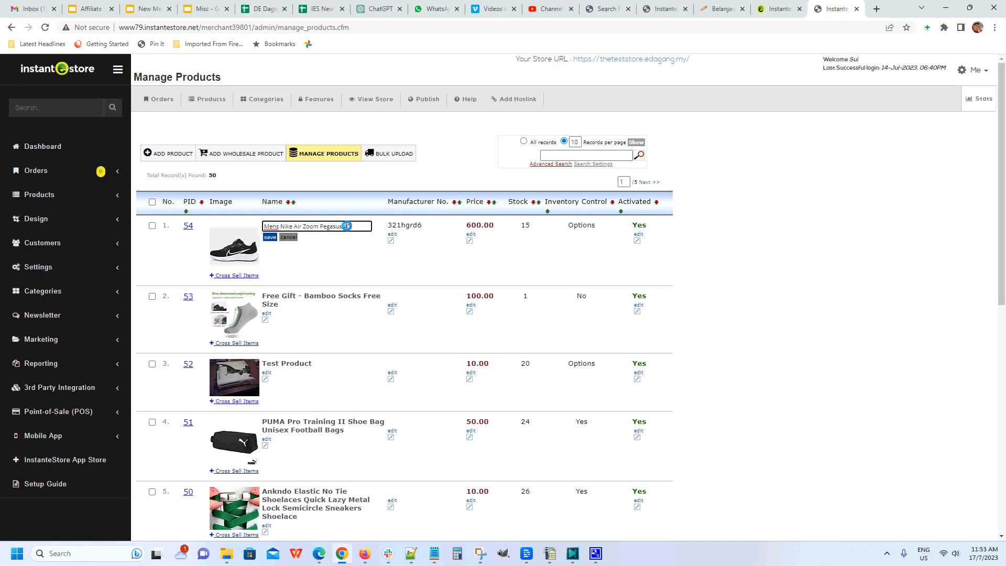
pyautogui.press('BackSpace')
pyautogui.write('1')
pyautogui.click(269, 237)
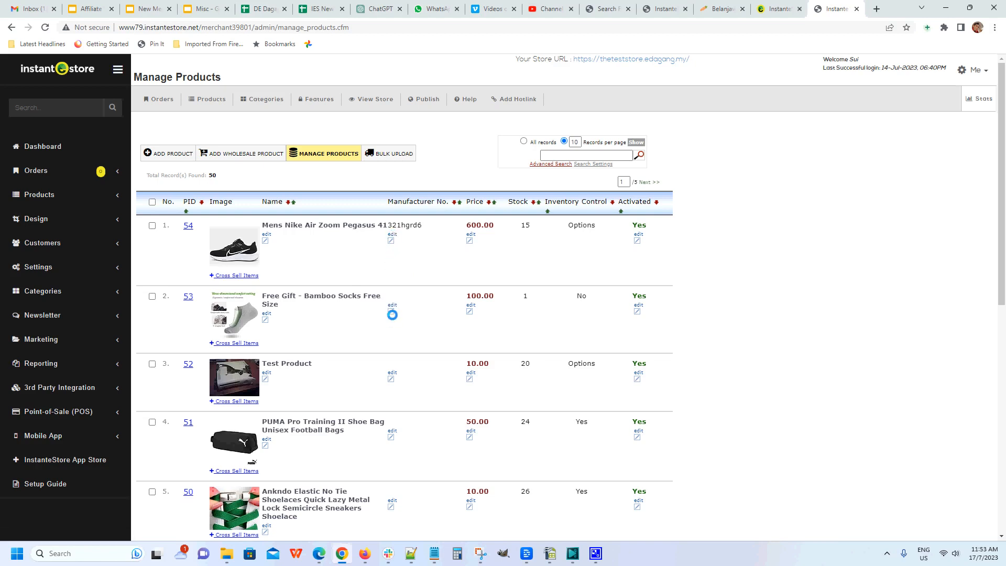
# - Set the manufacturer number of Free Gift - Bamboo Socks Free Size to "32421ytujtj" and save it
pyautogui.click(391, 313)
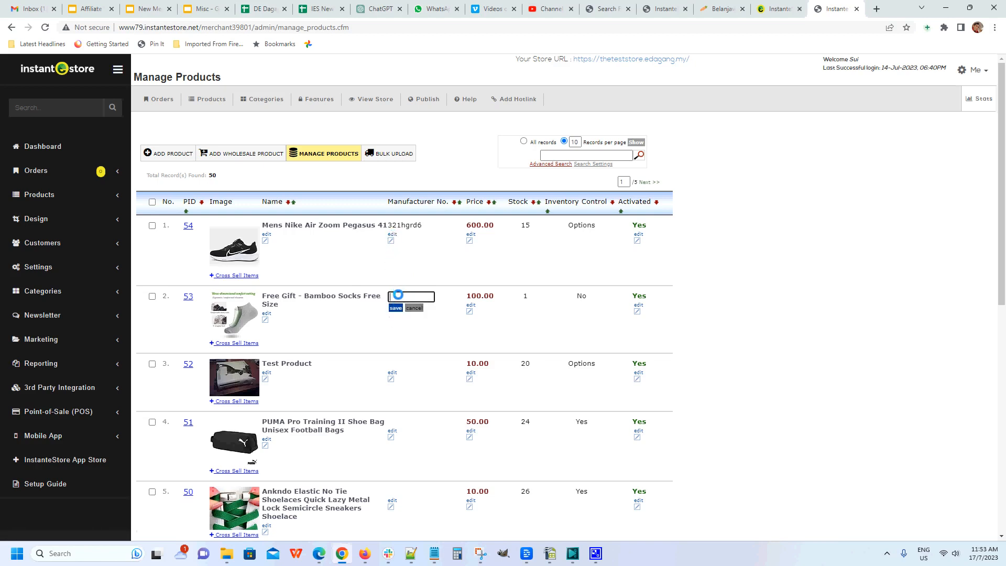
pyautogui.write('32421ytujtj')
pyautogui.click(395, 308)
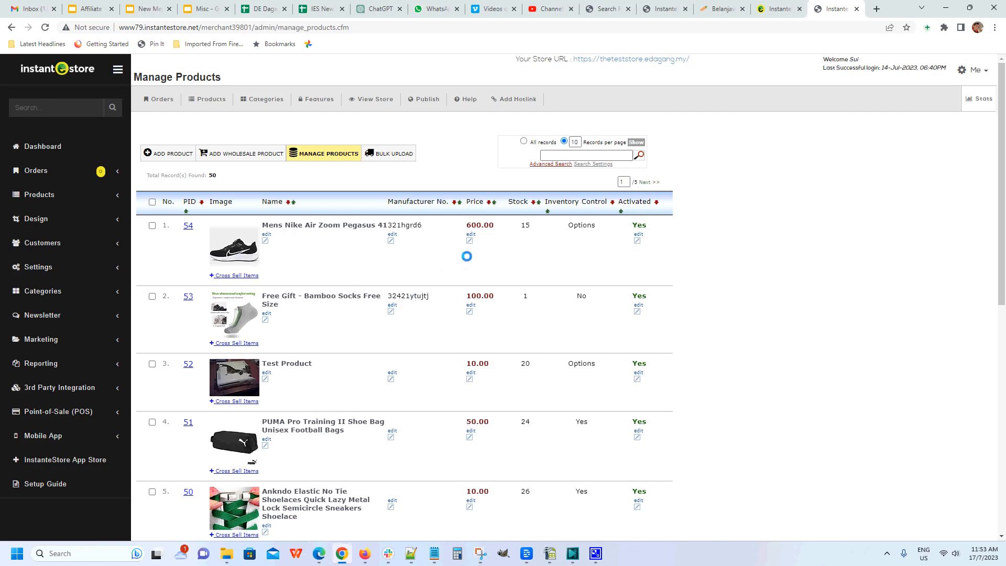
# - Set the price of Mens Nike Air Zoom Pegasus 41 to 650.00 and its activated status to No
pyautogui.click(470, 239)
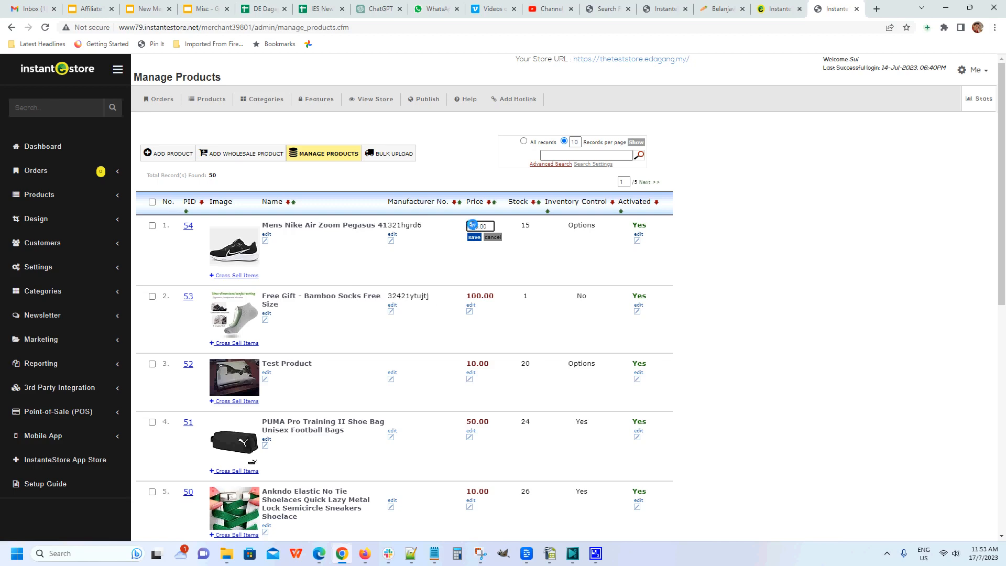
pyautogui.click(474, 237)
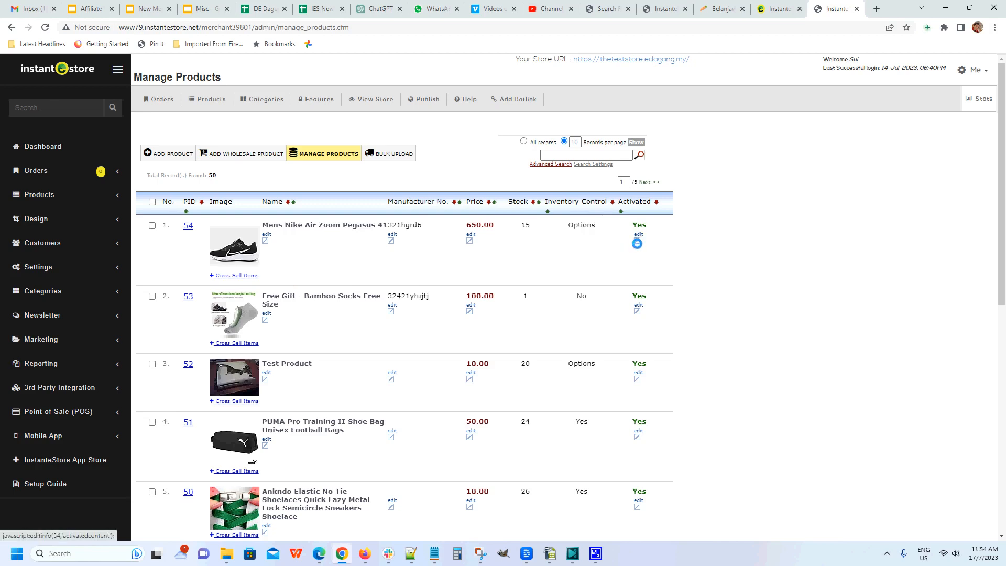
pyautogui.click(637, 241)
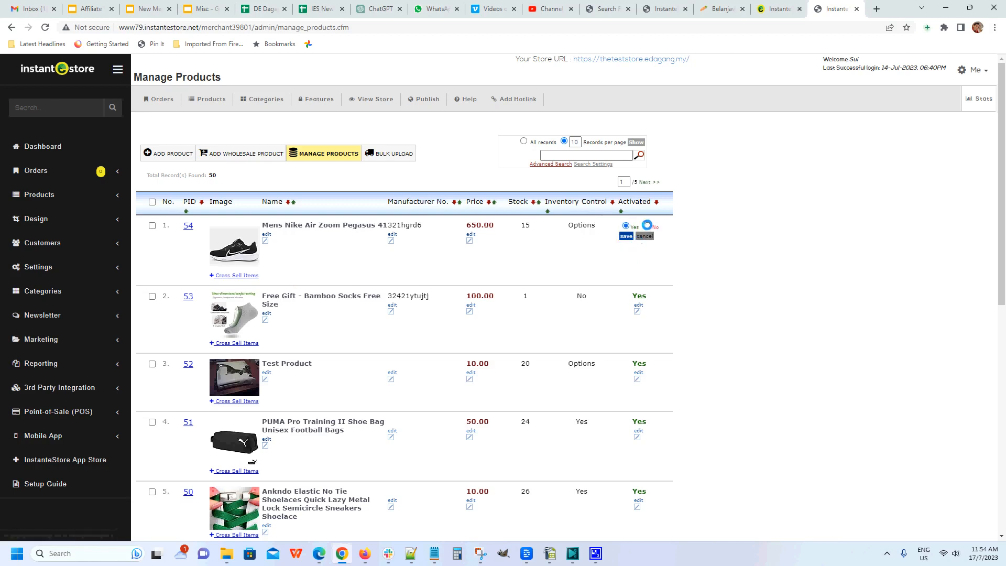
pyautogui.click(647, 226)
pyautogui.click(626, 236)
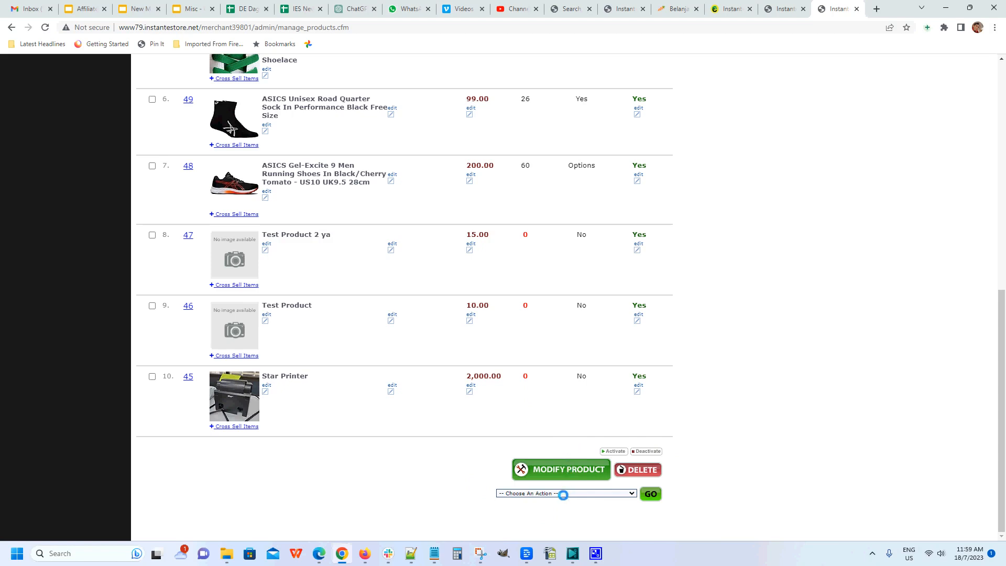
# - View the available batch actions and try to modify products without selecting any record
pyautogui.click(564, 492)
pyautogui.moveTo(631, 422); pyautogui.dragTo(632, 400)
pyautogui.click(700, 387)
pyautogui.click(568, 466)
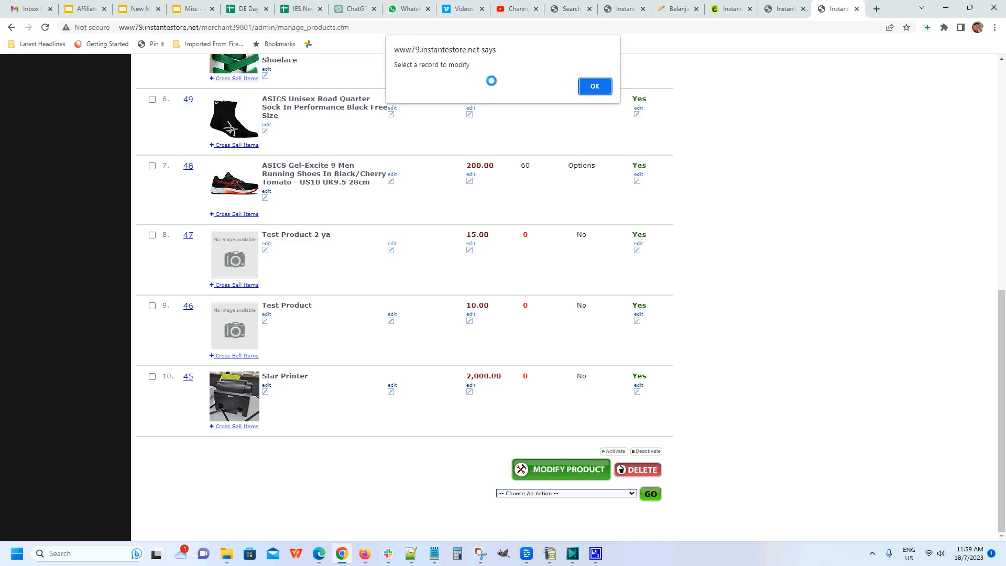
pyautogui.click(592, 86)
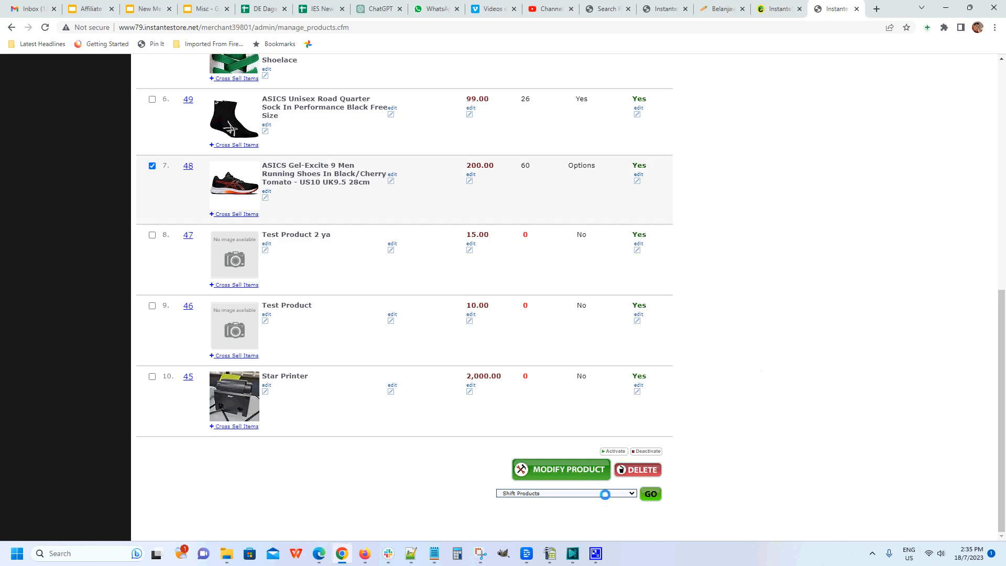
# - Shift the selected ASICS Gel-Excite 9 running shoes to the Bags category with the Shift Products batch action
pyautogui.click(602, 493)
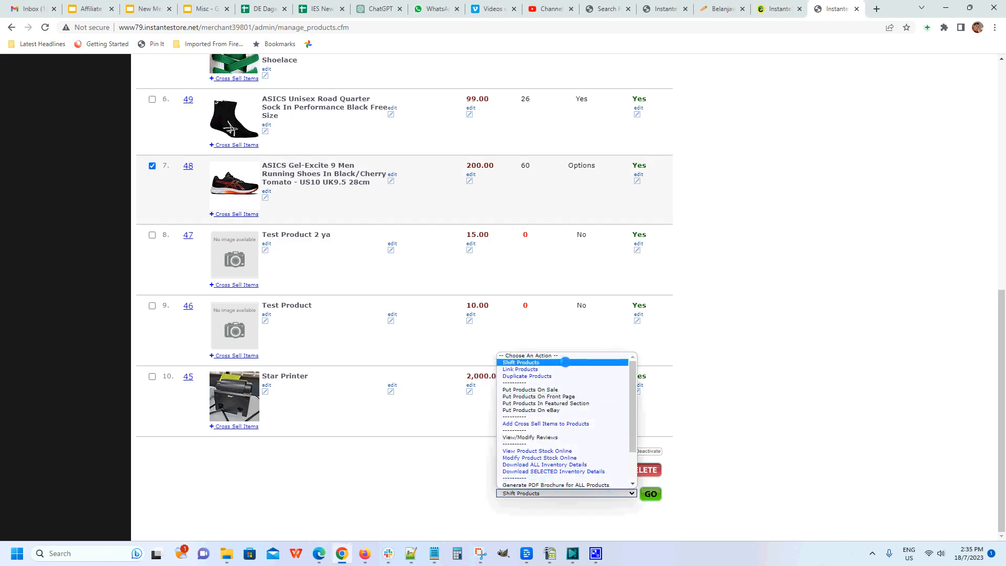
pyautogui.click(566, 362)
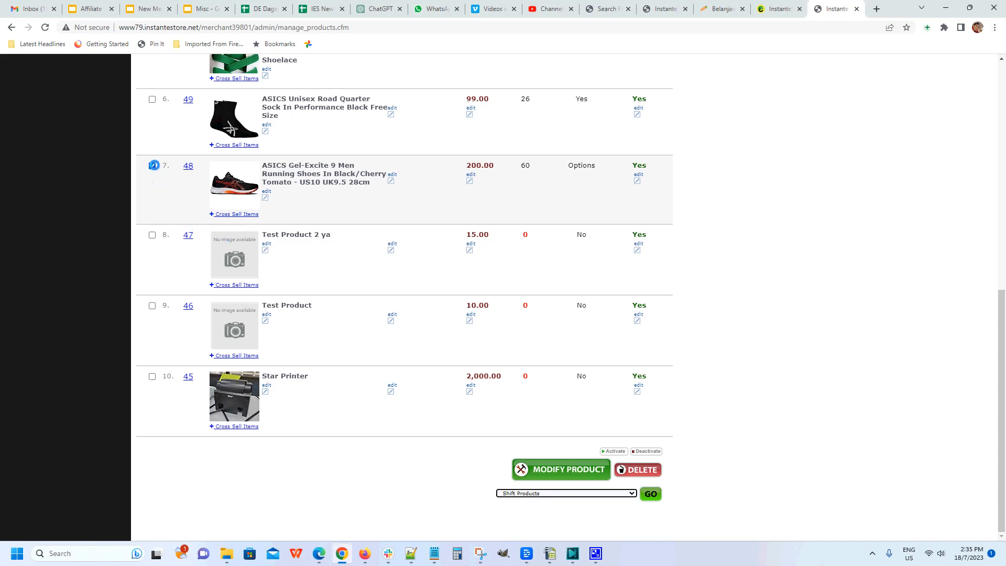
pyautogui.click(585, 493)
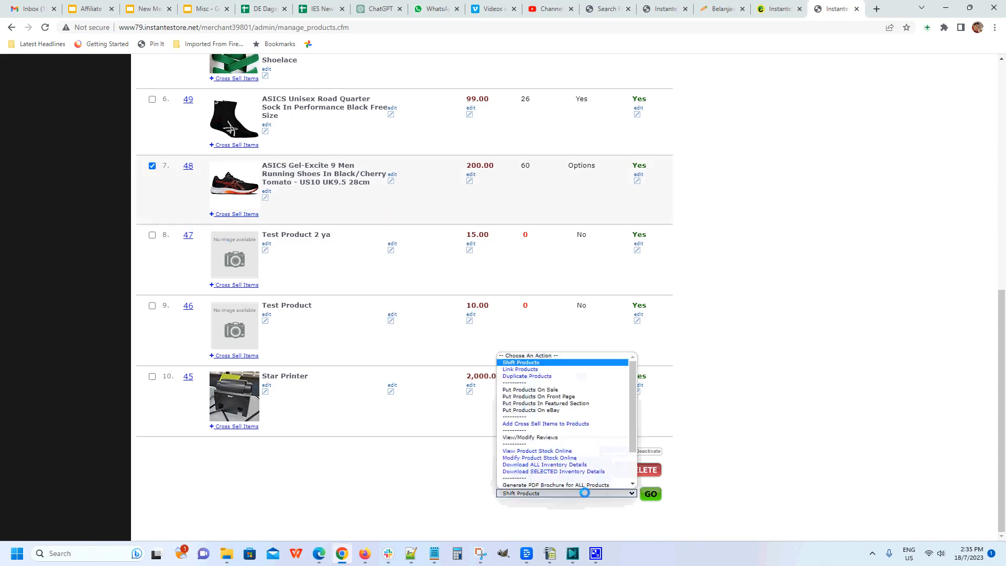
pyautogui.click(585, 362)
pyautogui.click(650, 494)
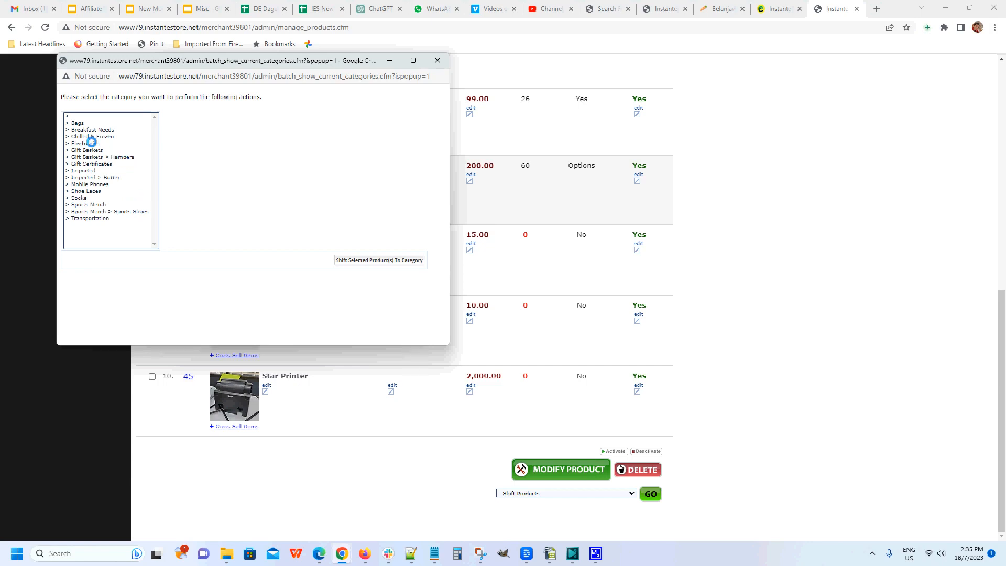
pyautogui.click(77, 123)
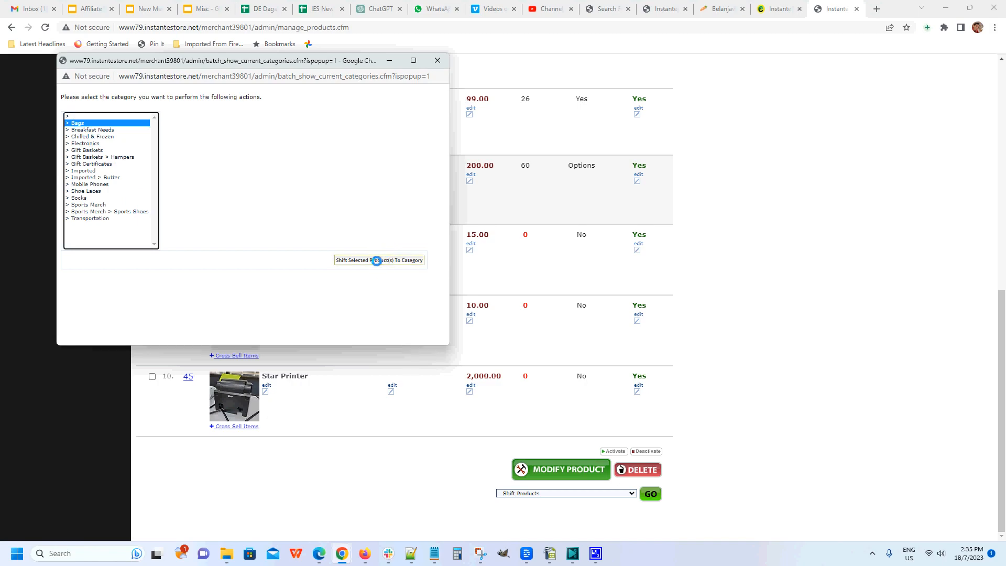
pyautogui.click(376, 260)
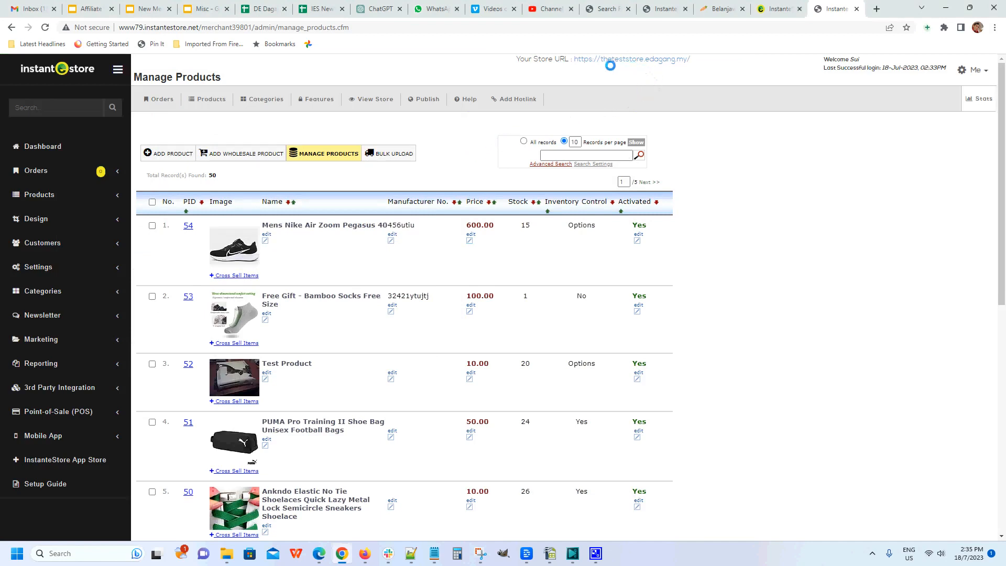
# - View the store and check the Sports Merch, Sports Shoes and Bags categories for the ASICS Gel-Excite 9 shoes
pyautogui.moveTo(721, 63); pyautogui.dragTo(574, 62)
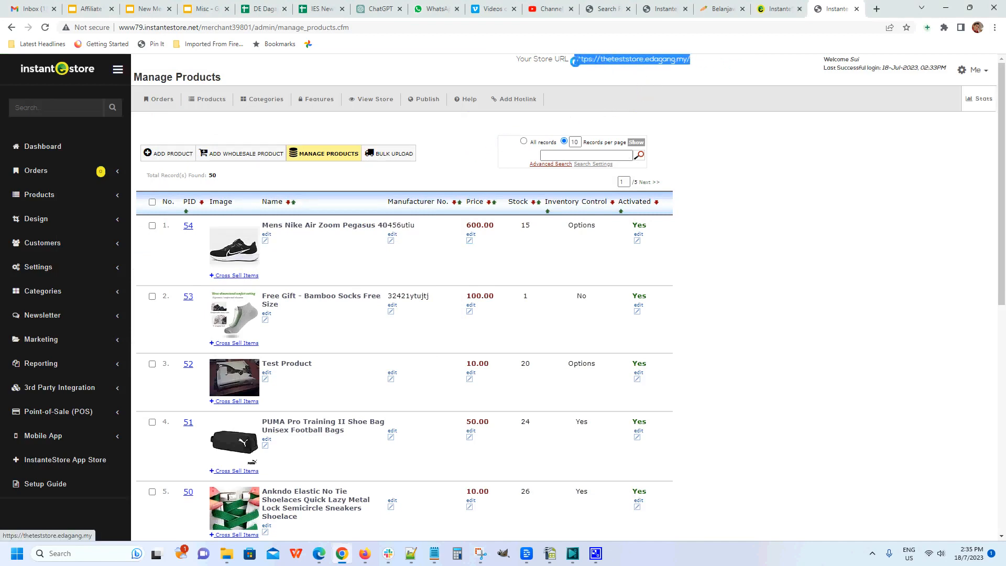
pyautogui.click(626, 73)
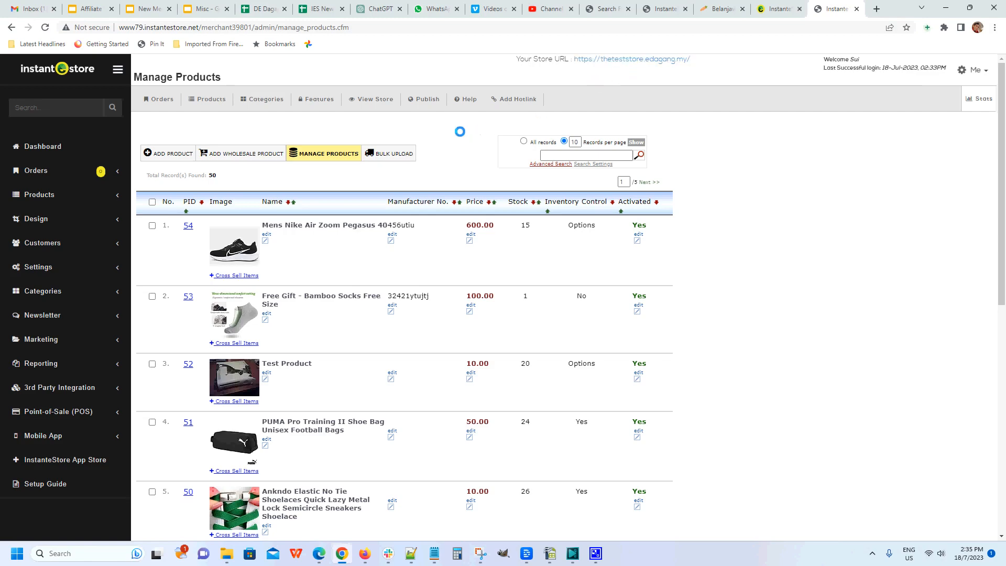
pyautogui.click(375, 100)
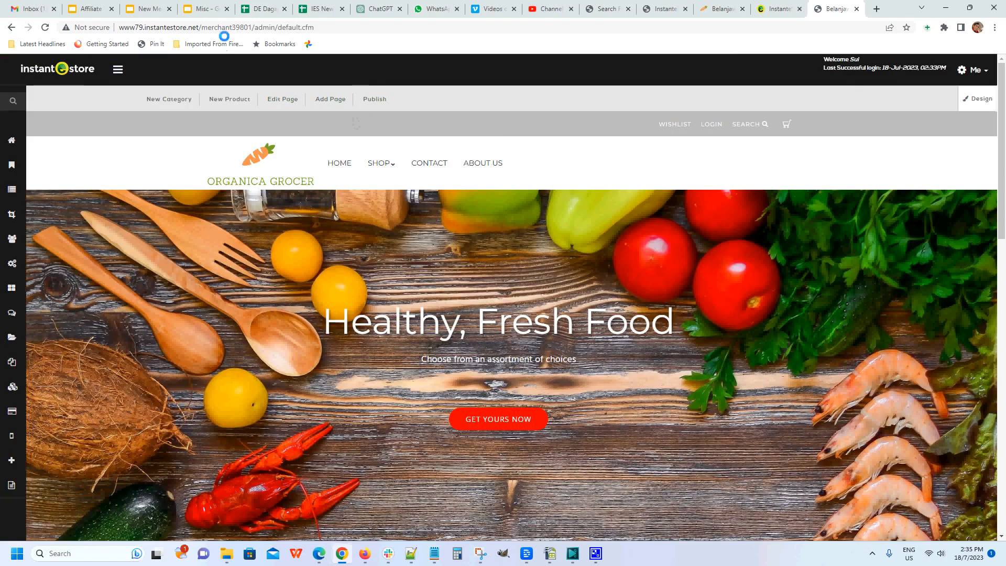
pyautogui.moveTo(381, 164)
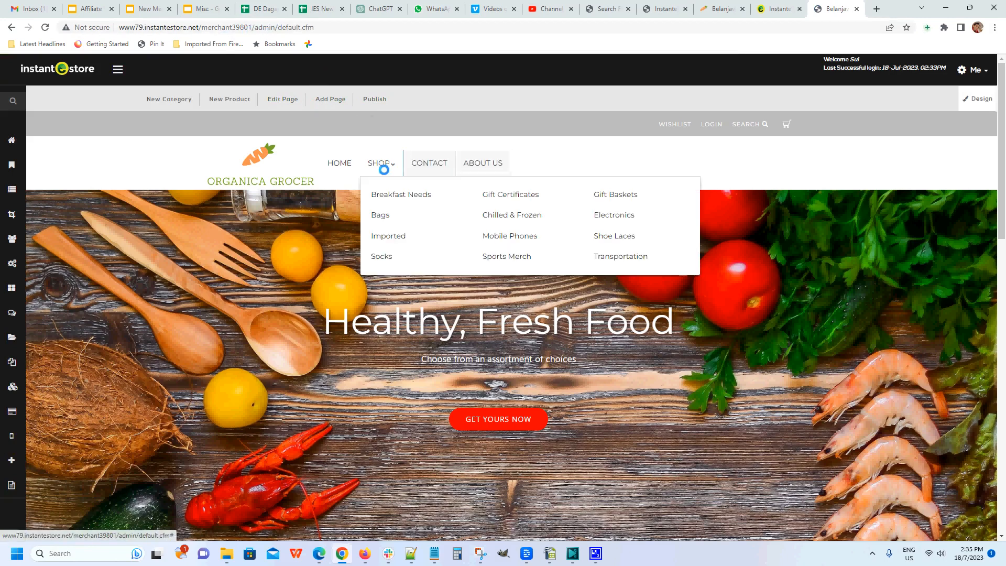
pyautogui.click(514, 256)
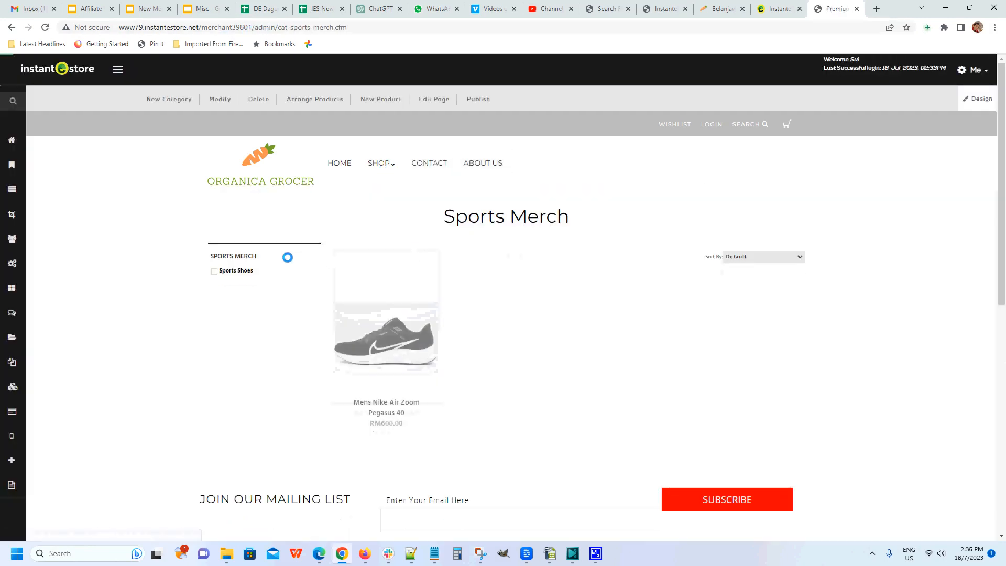
pyautogui.click(245, 270)
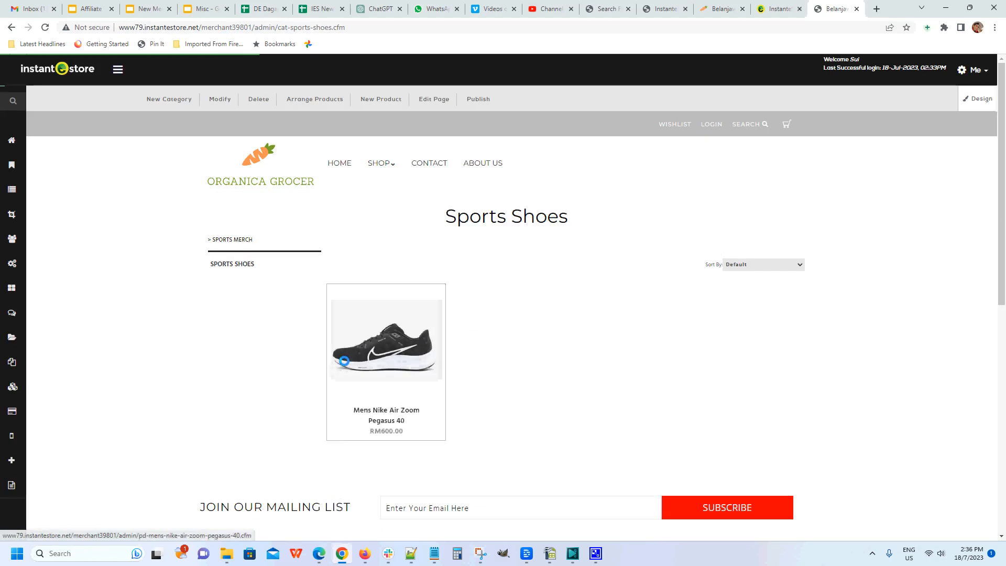
pyautogui.moveTo(394, 165)
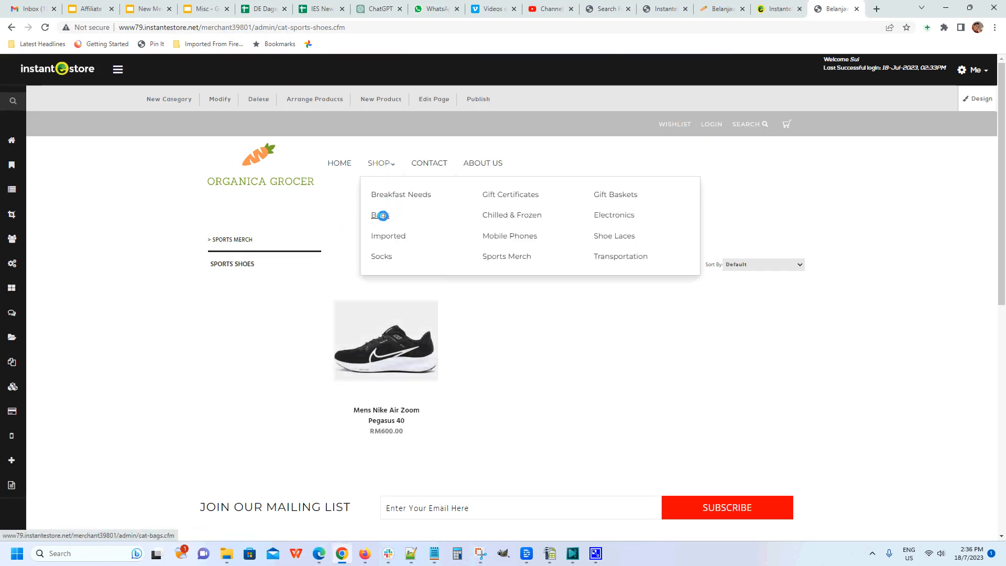
pyautogui.click(381, 214)
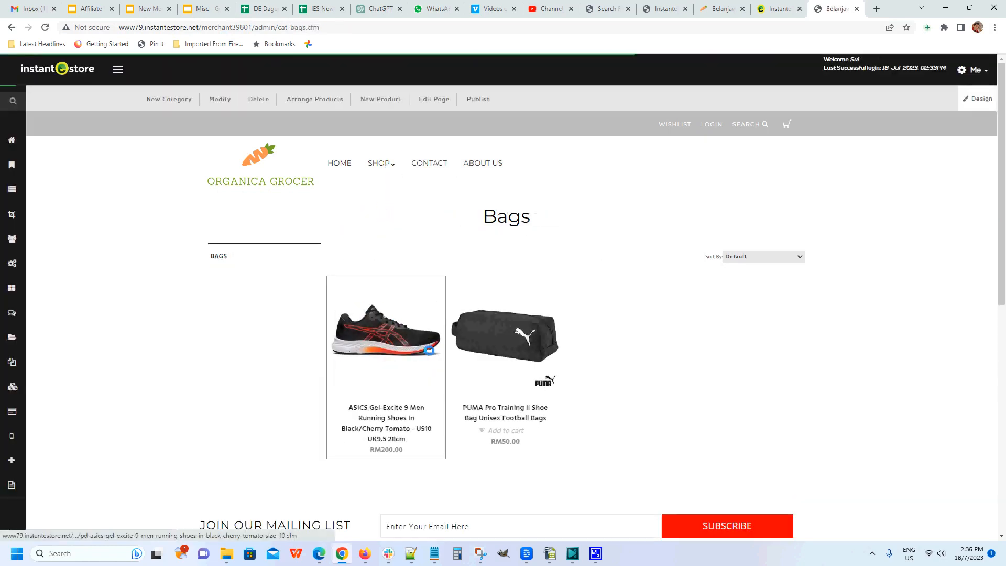
# - Return to the product list and link the ASICS Gel-Excite 9 running shoes to the Breakfast Needs category with Link Products
pyautogui.click(11, 189)
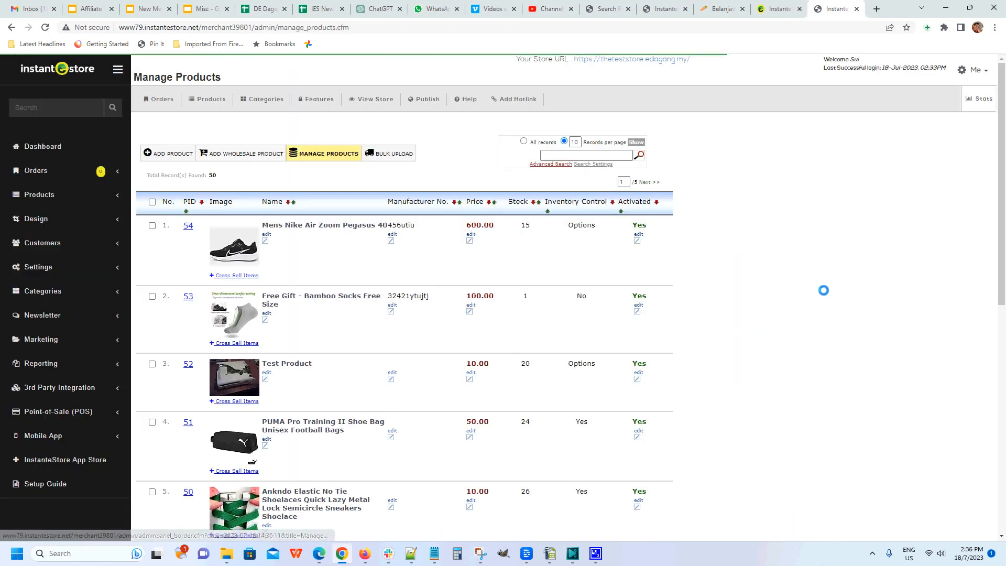
pyautogui.scroll(-2, 721, 354)
pyautogui.scroll(-7, 721, 354)
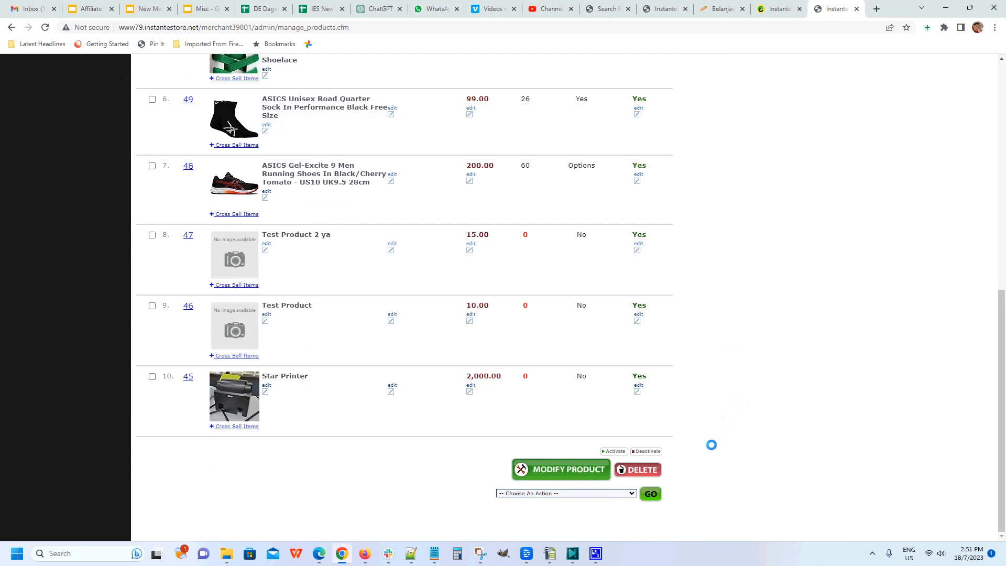
pyautogui.click(571, 493)
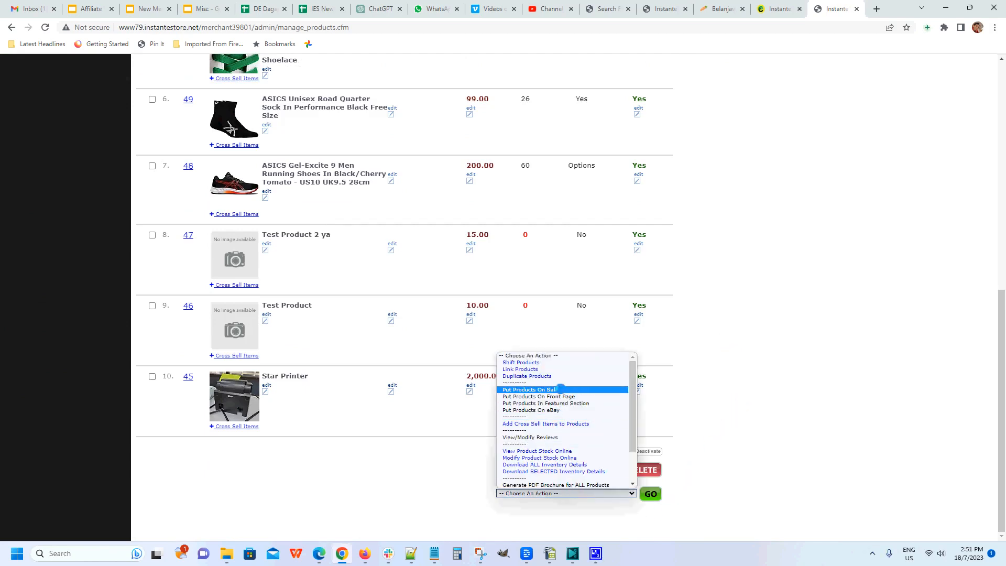
pyautogui.click(566, 370)
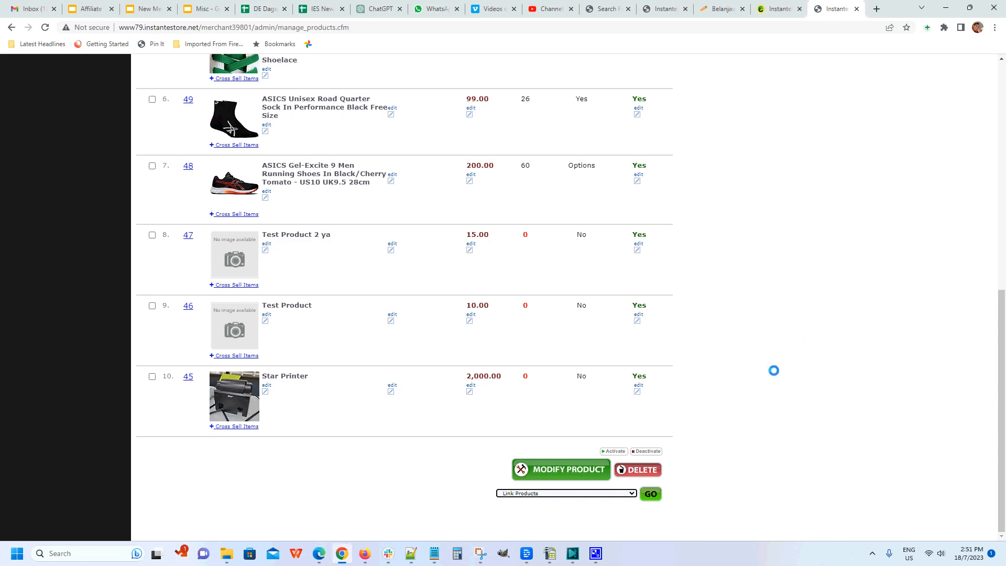
pyautogui.click(559, 494)
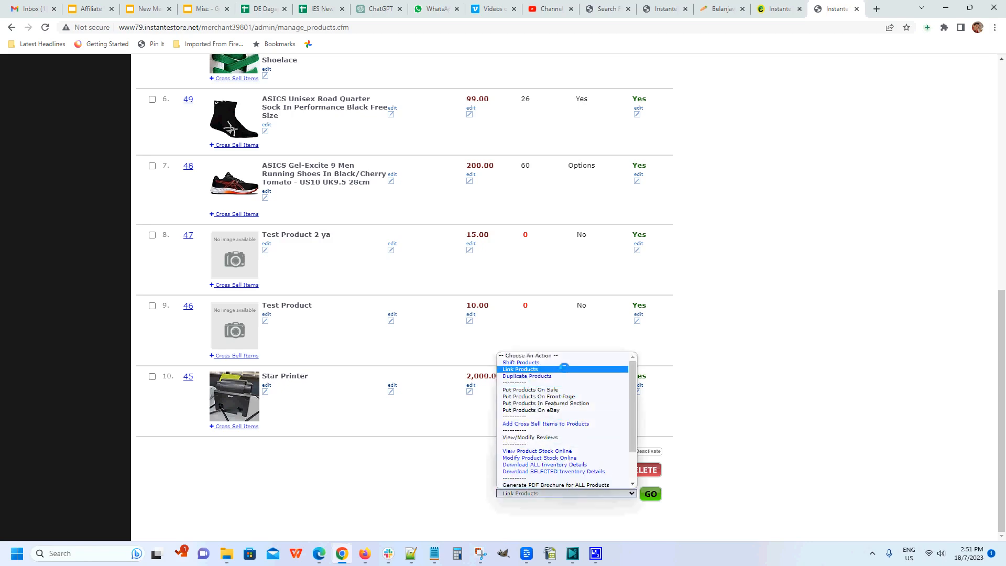
pyautogui.click(524, 369)
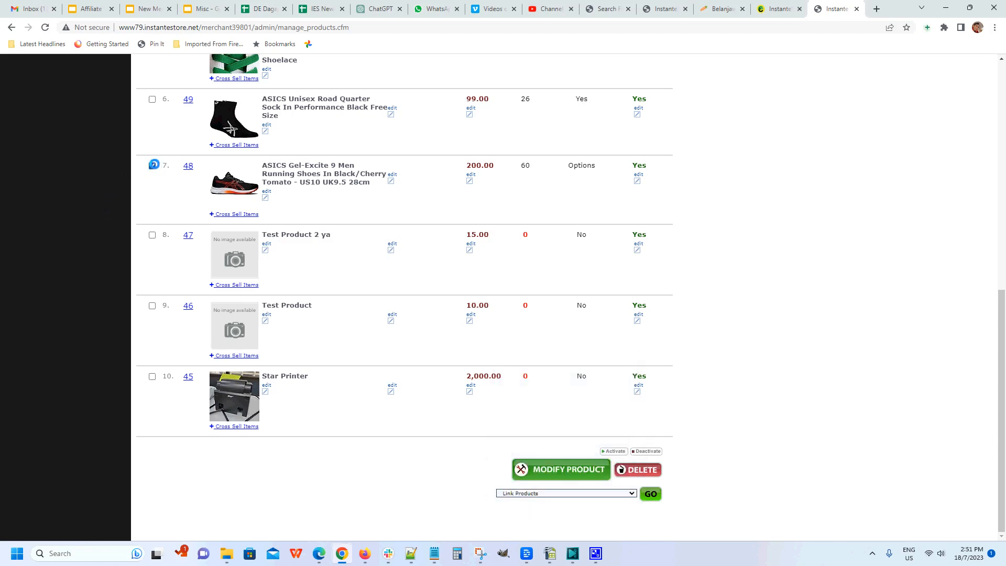
pyautogui.click(151, 166)
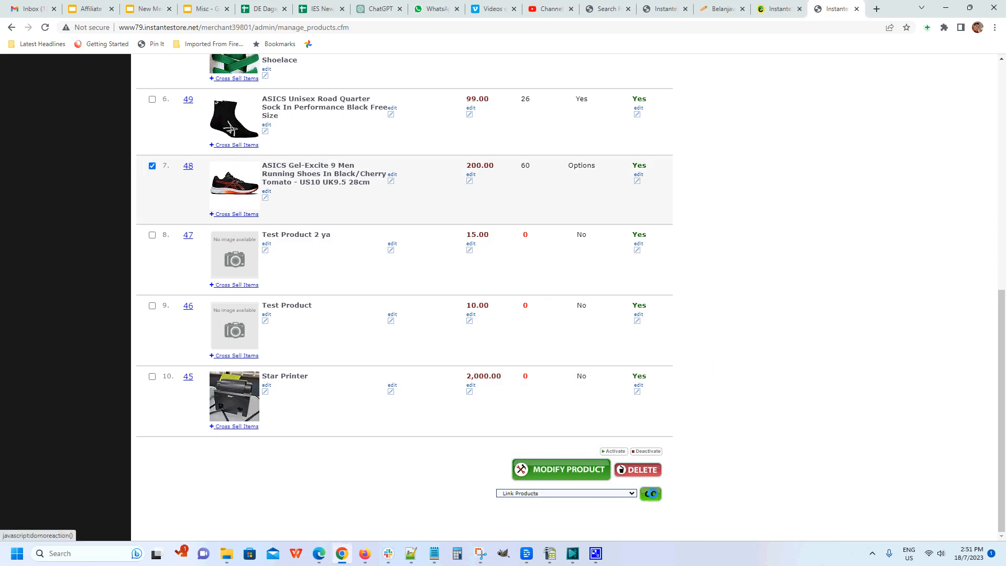
pyautogui.click(650, 494)
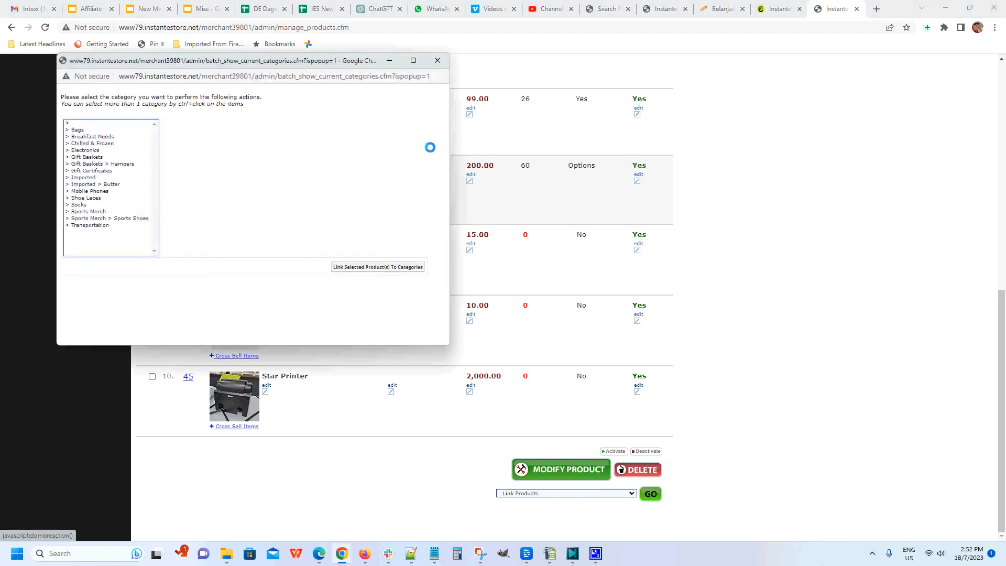
pyautogui.click(86, 137)
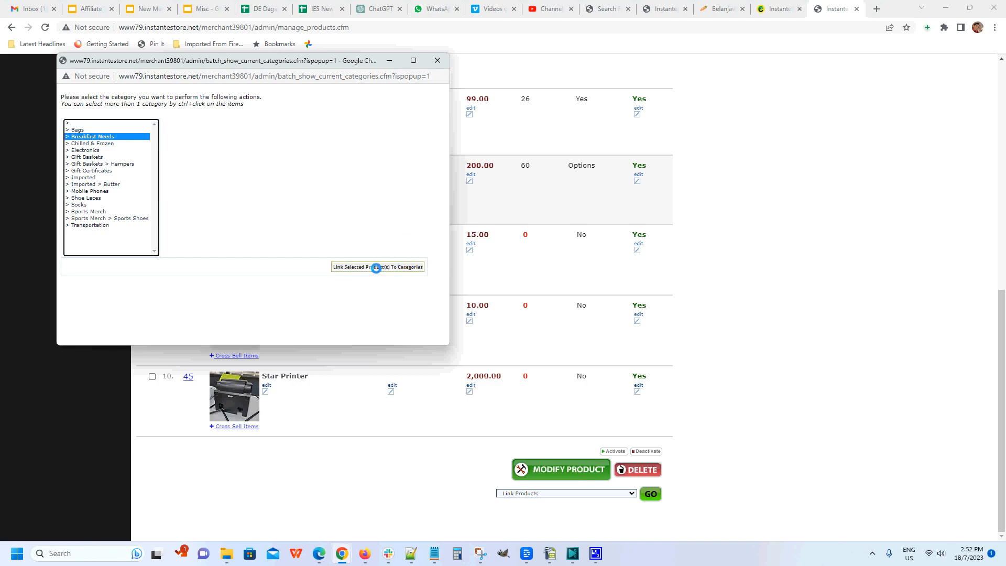
pyautogui.click(376, 268)
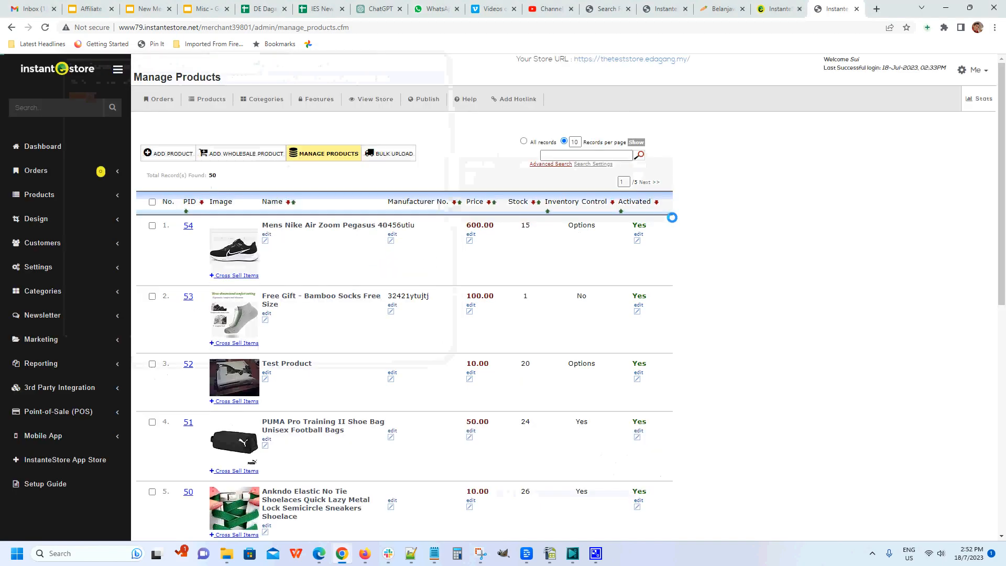
# - View the store and check the Bags and Breakfast Needs categories for the linked ASICS Gel-Excite 9 shoes
pyautogui.click(374, 99)
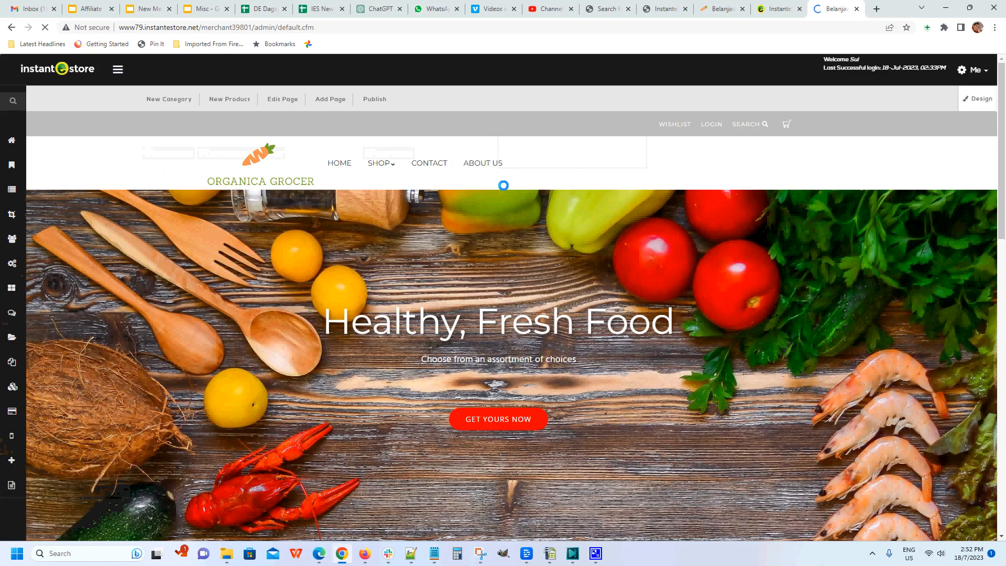
pyautogui.moveTo(373, 162)
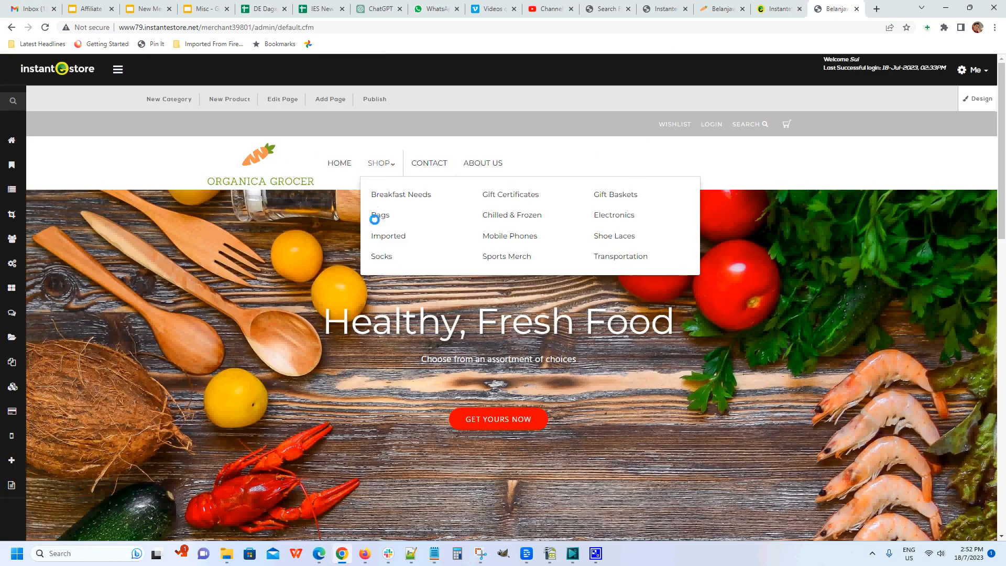
pyautogui.click(376, 215)
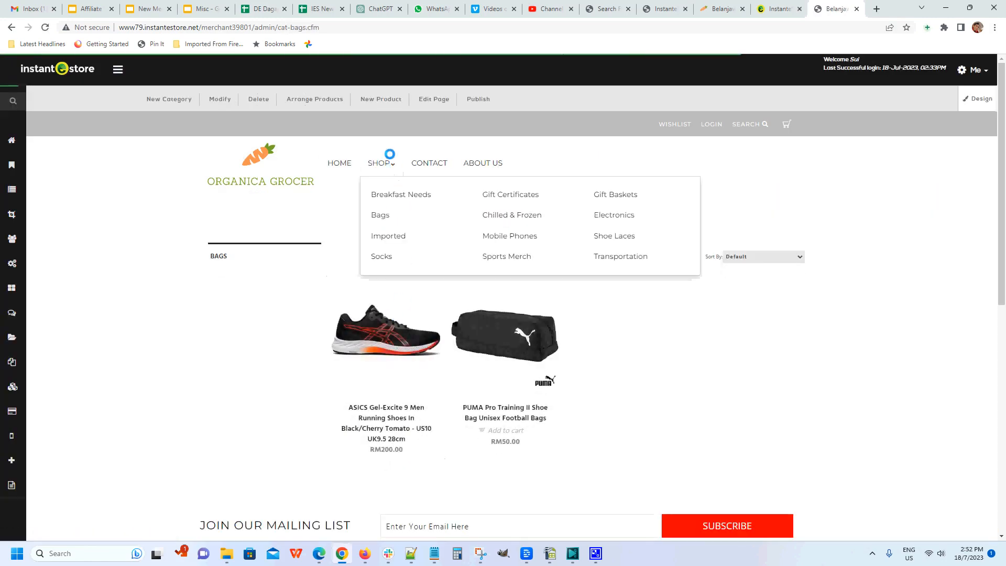
pyautogui.click(385, 193)
pyautogui.scroll(-4, 387, 347)
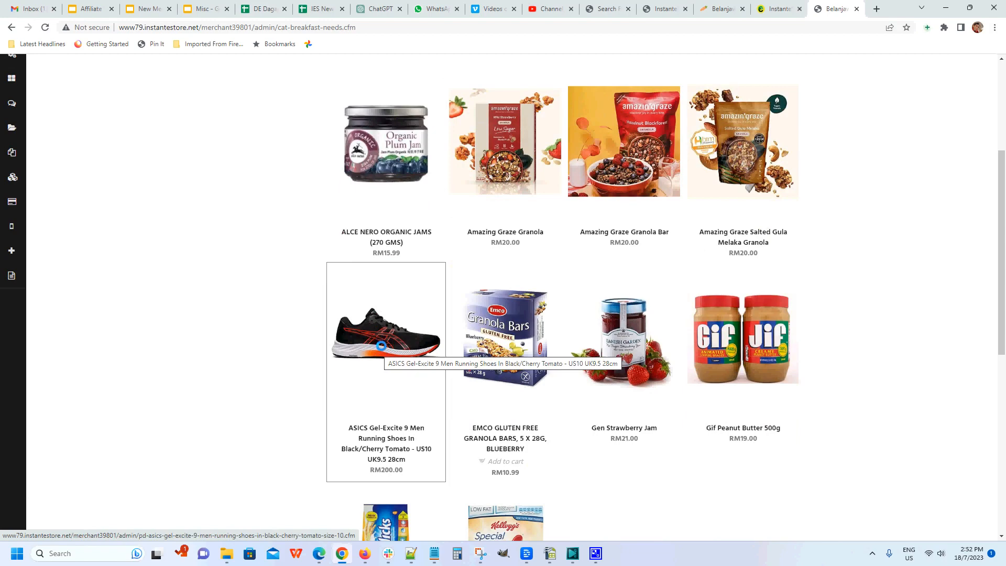
# - Open the ASICS Gel-Excite 9 running shoes for modification, unlink them from the Breakfast Needs category and save the product
pyautogui.click(383, 340)
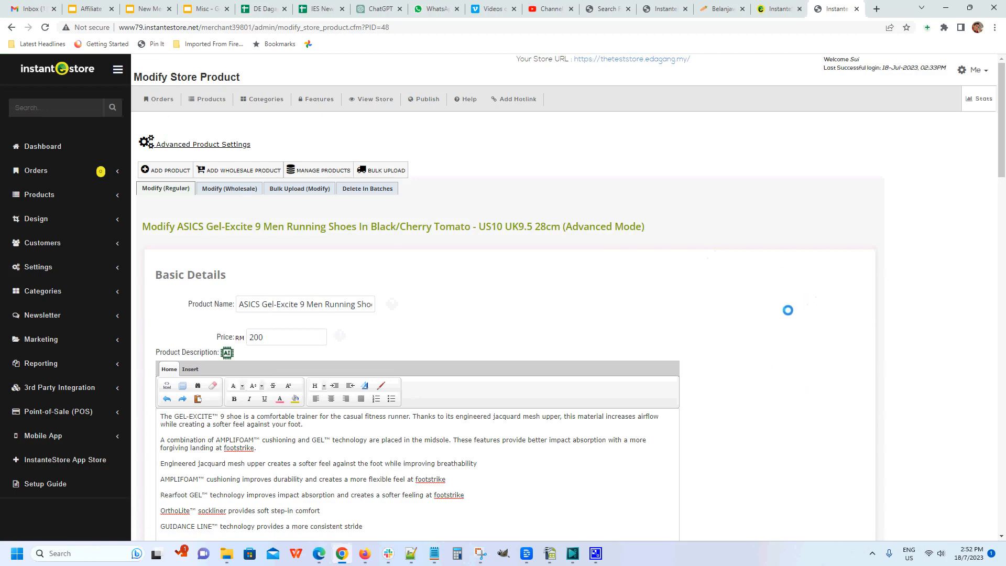
pyautogui.scroll(-7, 784, 312)
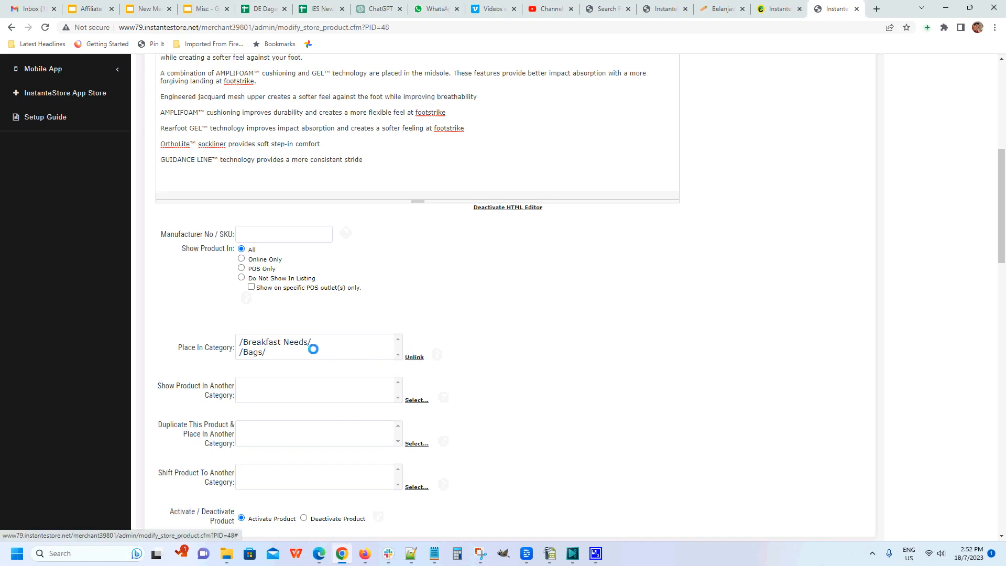
pyautogui.click(414, 357)
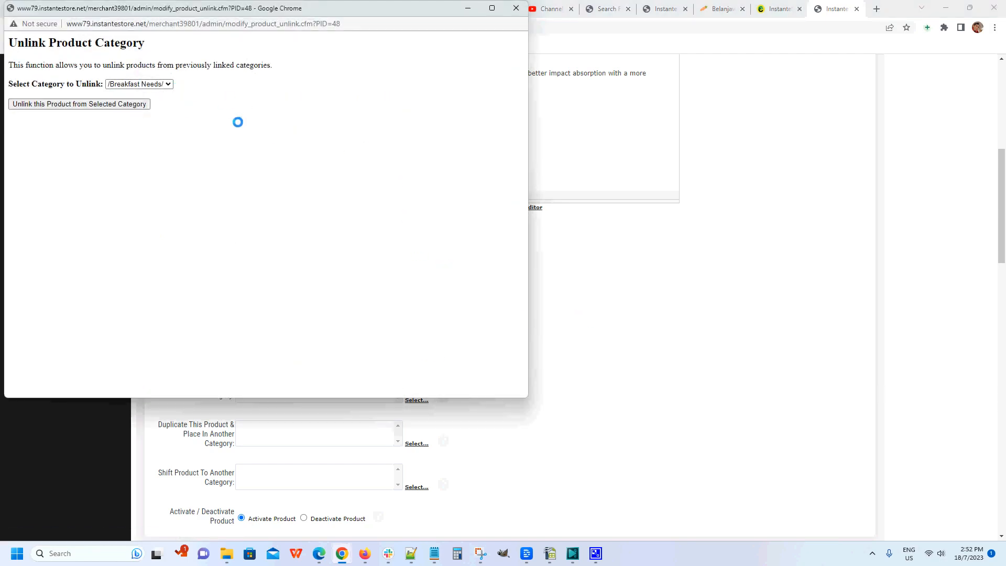
pyautogui.click(166, 84)
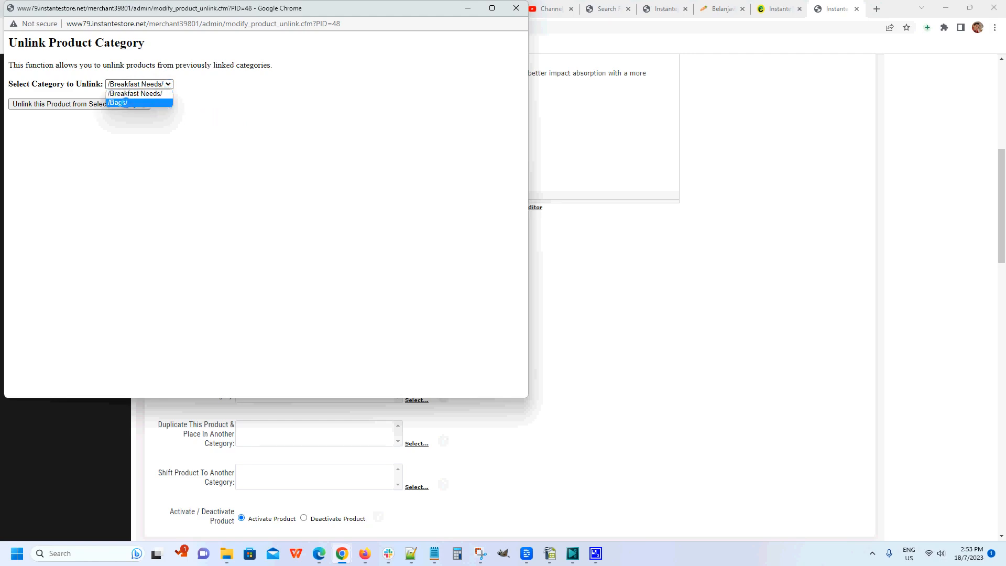
pyautogui.click(135, 93)
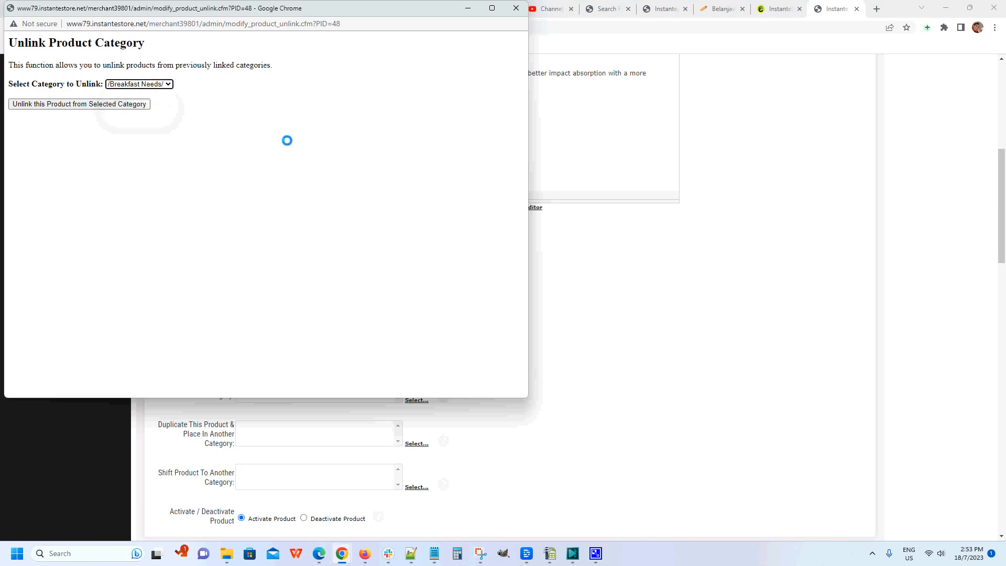
pyautogui.click(102, 104)
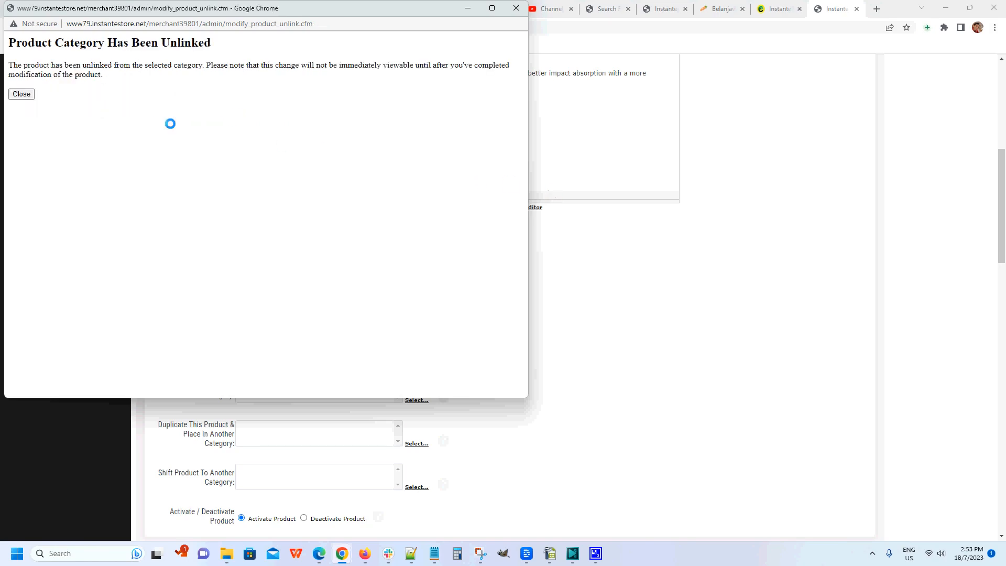
pyautogui.click(31, 93)
pyautogui.scroll(-10, 702, 261)
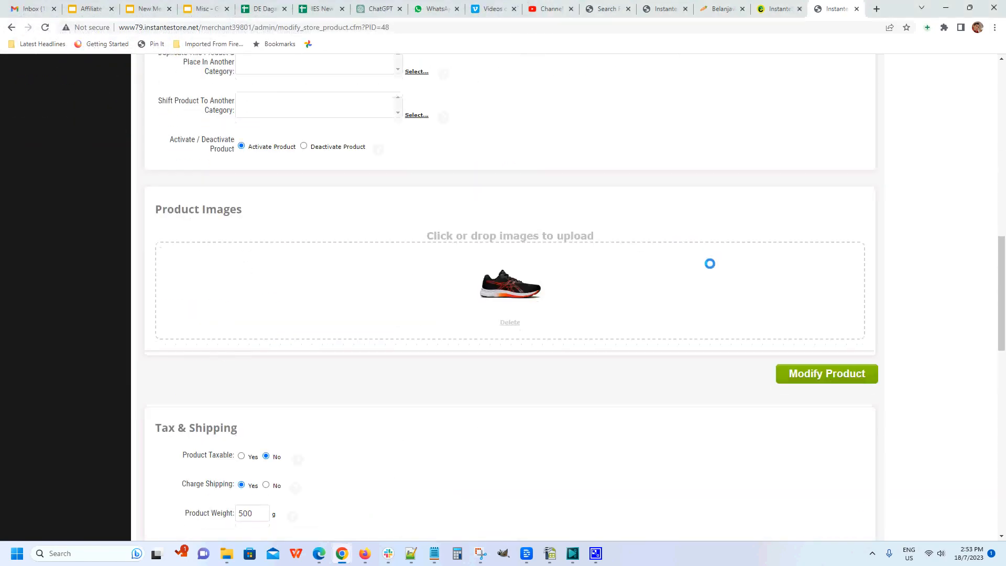
pyautogui.click(799, 117)
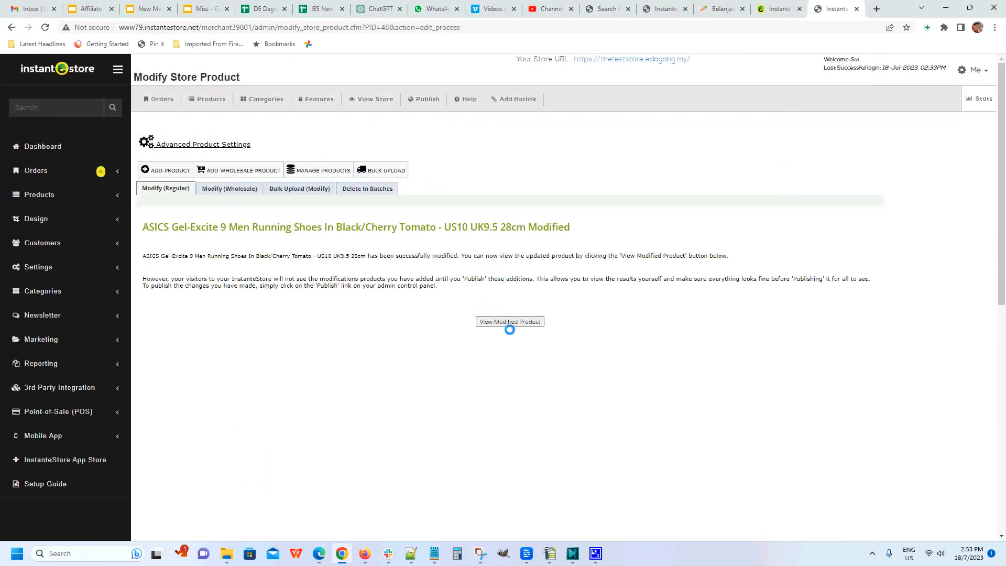
# - View the store and check the Breakfast Needs category for the unlinked ASICS Gel-Excite 9 shoes
pyautogui.click(373, 100)
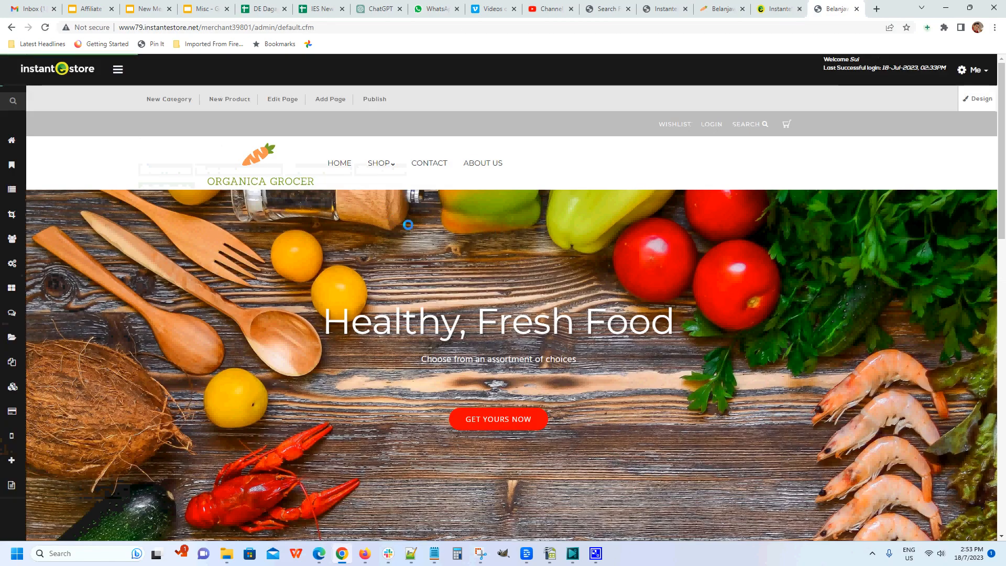
pyautogui.moveTo(390, 164)
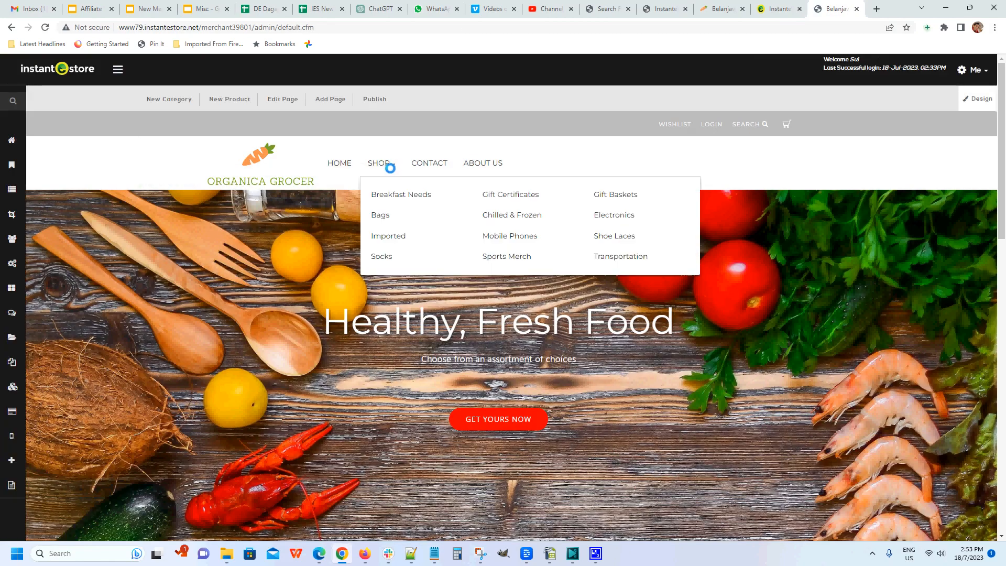
pyautogui.click(394, 196)
pyautogui.scroll(-10, 674, 278)
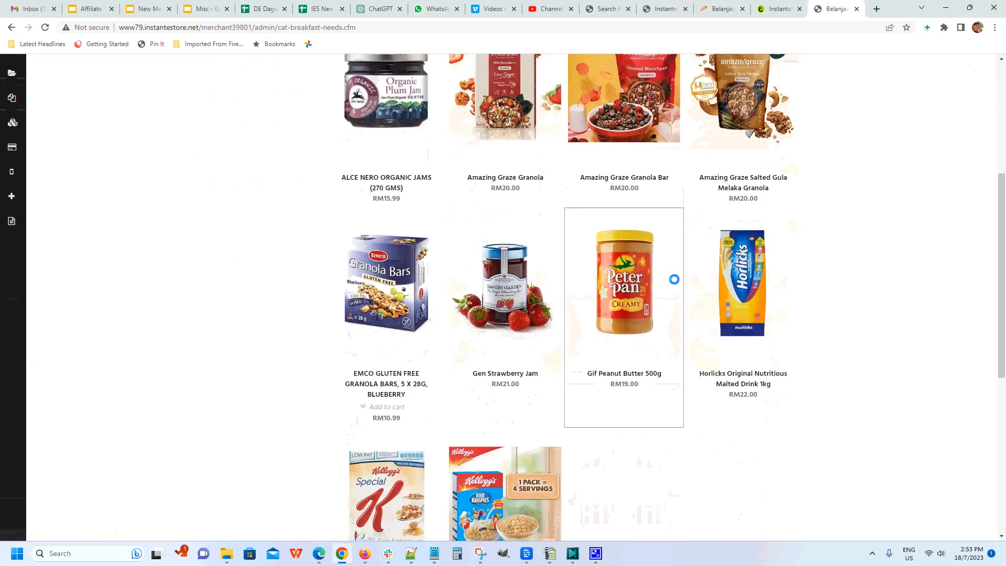
pyautogui.scroll(10, 674, 279)
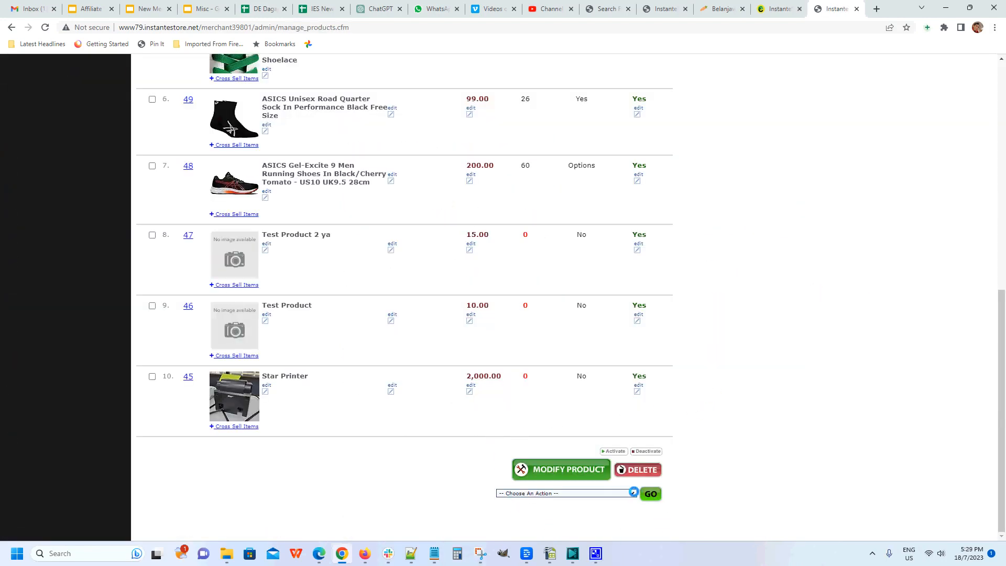
# - Duplicate the PUMA Pro Training II Shoe Bag (PID 51) into the Bags category with the Duplicate Products batch action
pyautogui.click(633, 492)
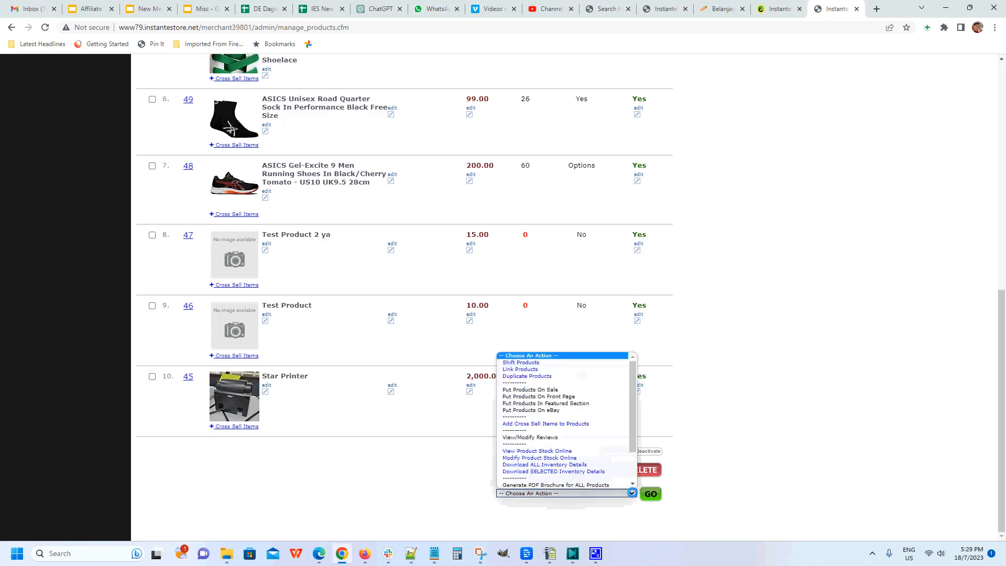
pyautogui.click(576, 376)
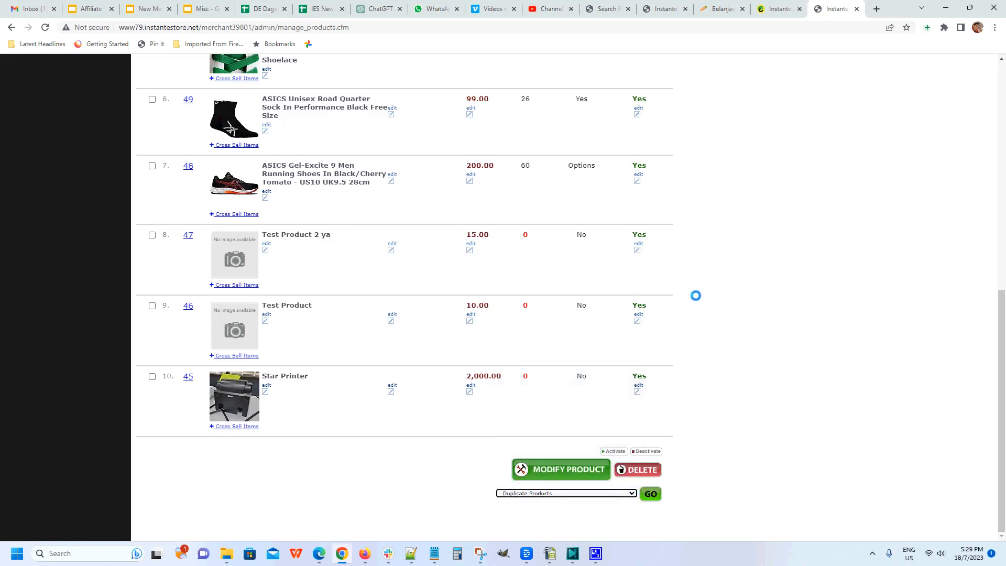
pyautogui.scroll(2, 697, 295)
pyautogui.scroll(2, 700, 296)
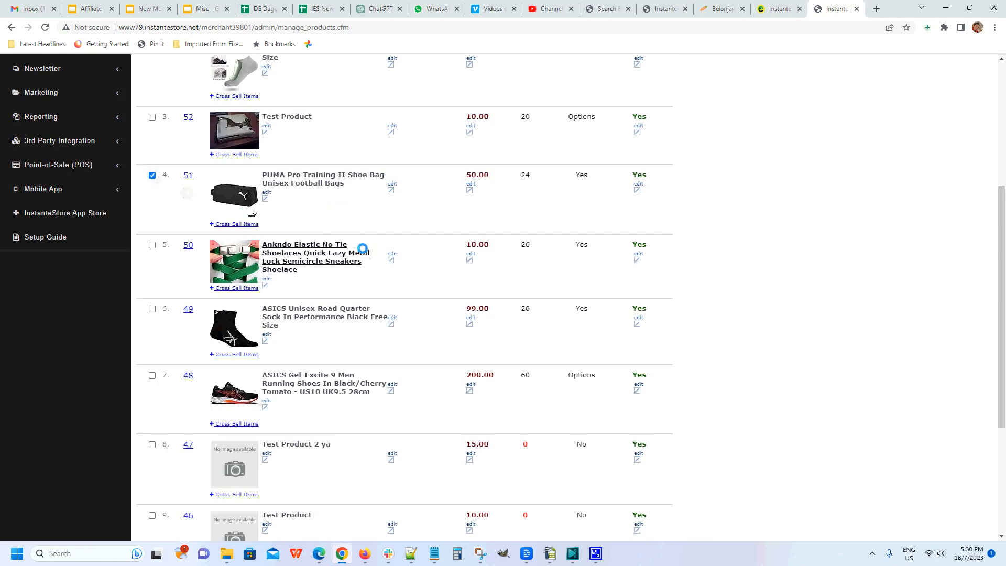
pyautogui.scroll(-4, 561, 517)
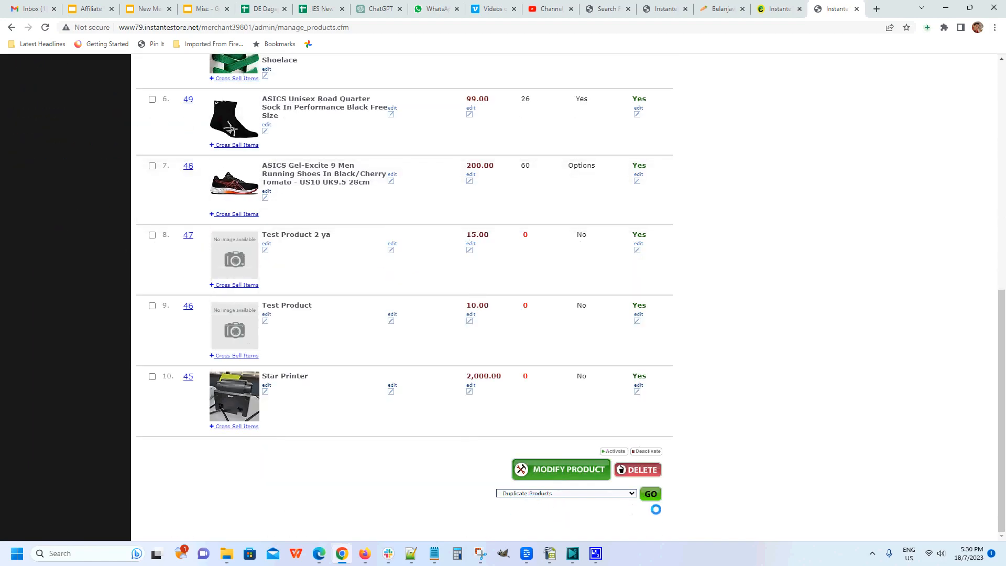
pyautogui.click(650, 493)
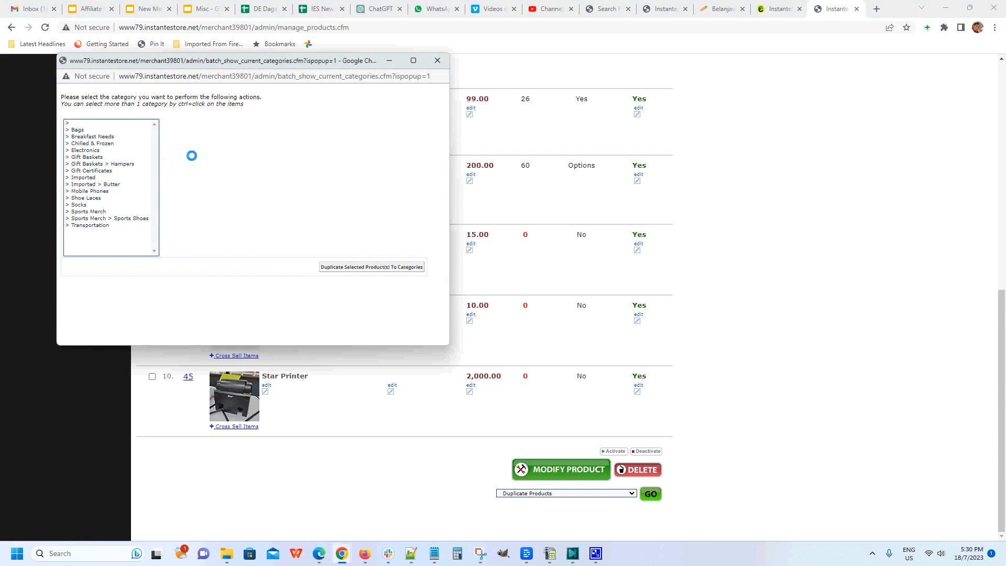
pyautogui.click(83, 130)
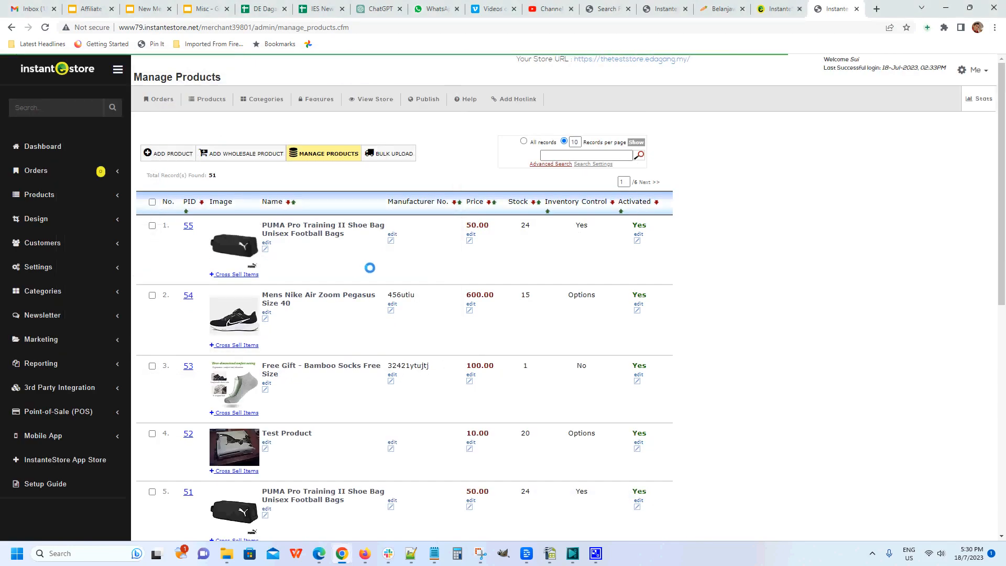
# - Rename the duplicated PUMA shoe bag (PID 55) as "PUMA Pro Training II Shoe Bag Limited Edition"
pyautogui.click(265, 249)
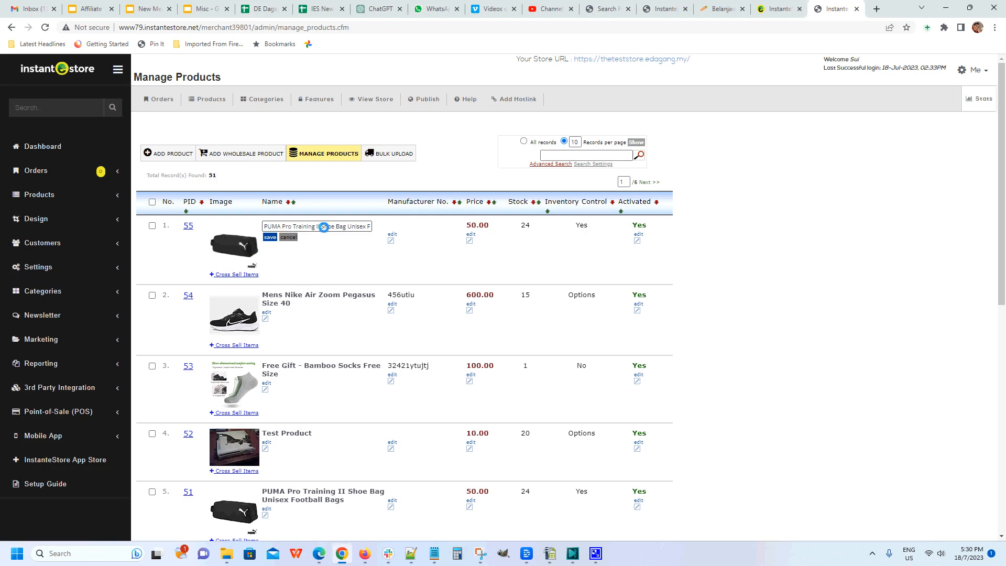
pyautogui.moveTo(345, 226); pyautogui.dragTo(414, 222)
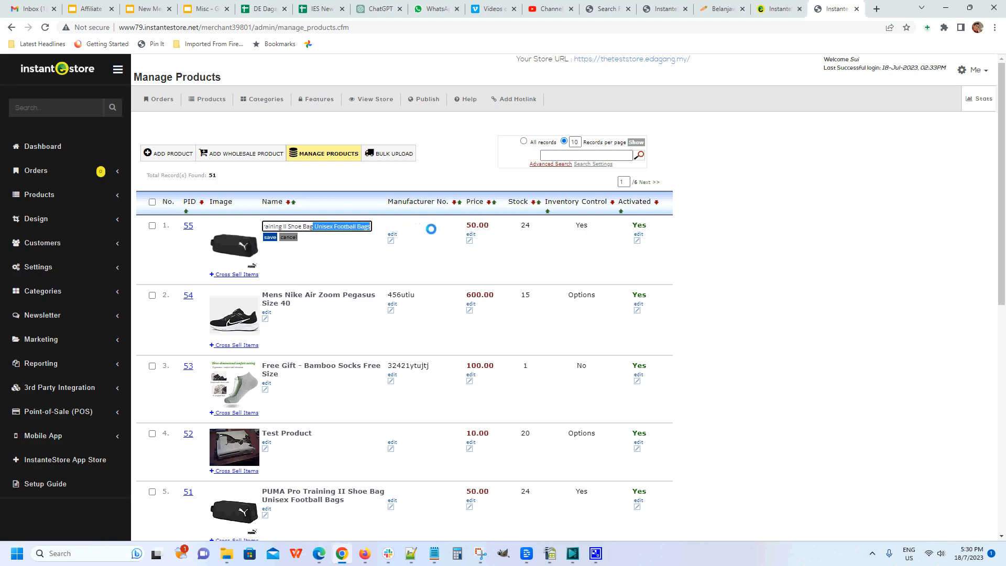
pyautogui.press('BackSpace')
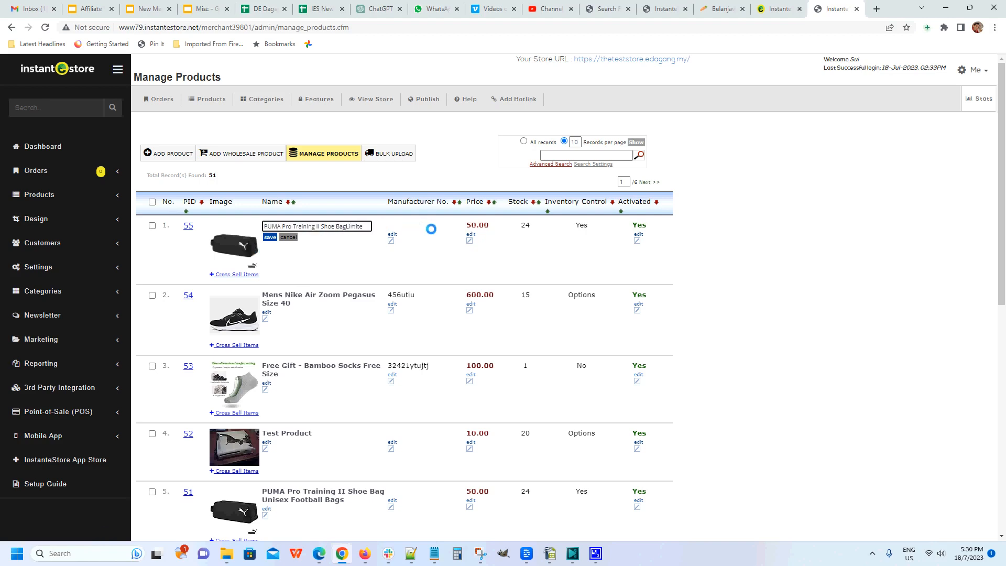
pyautogui.write('Limited Edition')
pyautogui.click(332, 227)
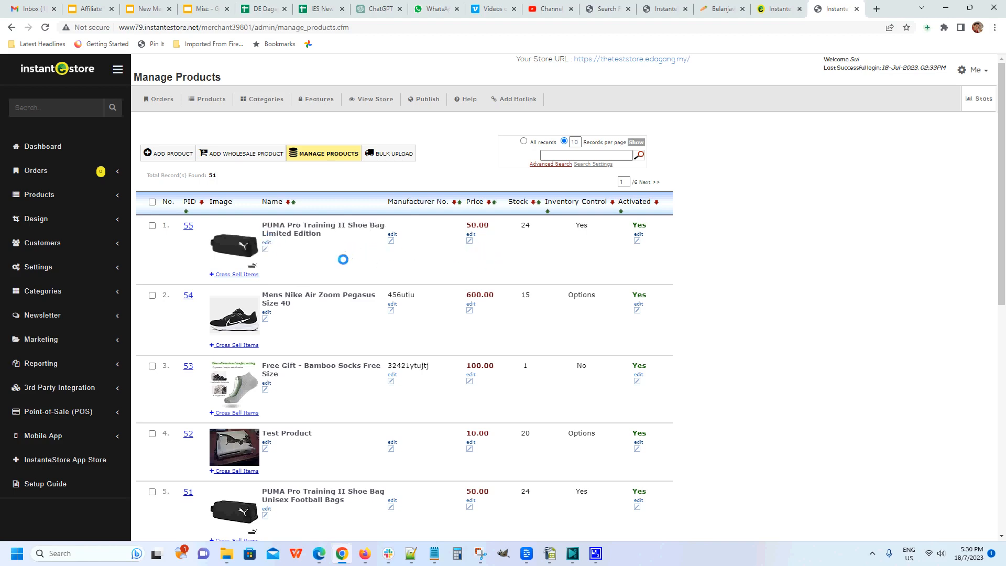
# - View the store and check the Bags category for the renamed PUMA shoe bag
pyautogui.click(377, 98)
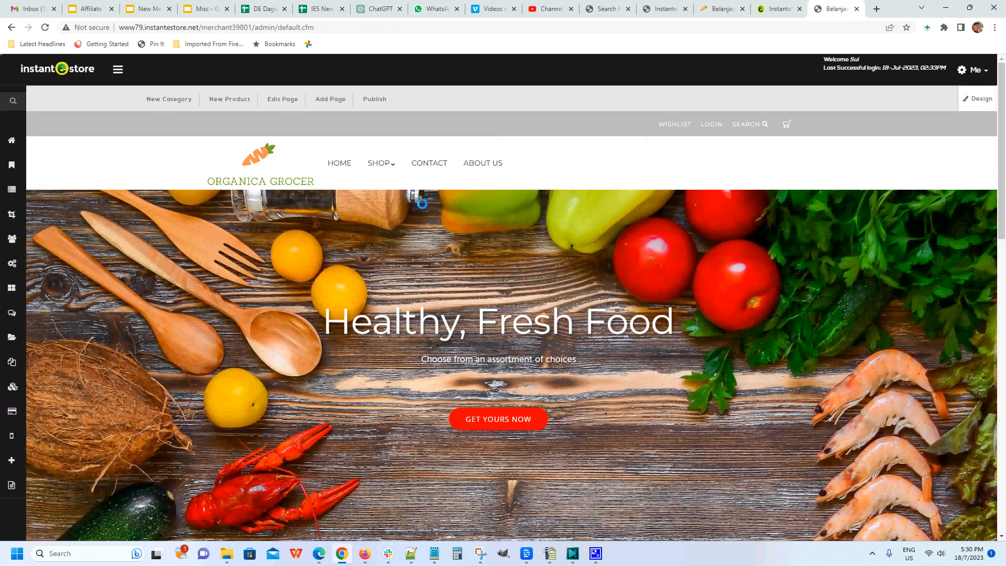
pyautogui.moveTo(381, 163)
pyautogui.click(379, 215)
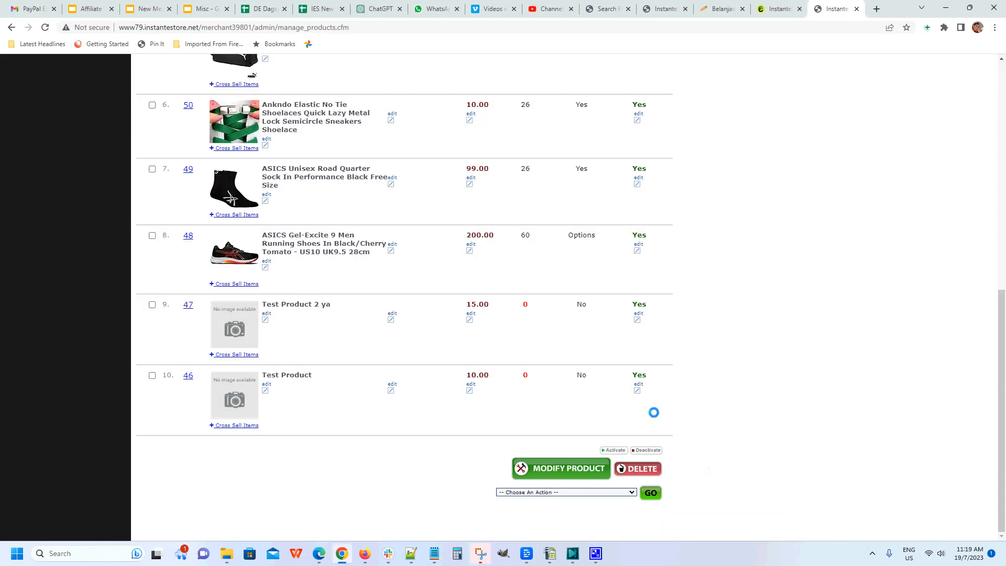
# - Select the ASICS Gel-Excite 9 shoes and PUMA shoe bag (PID 51), and open Put Products On Sale for them in a maximized window
pyautogui.scroll(2, 371, 322)
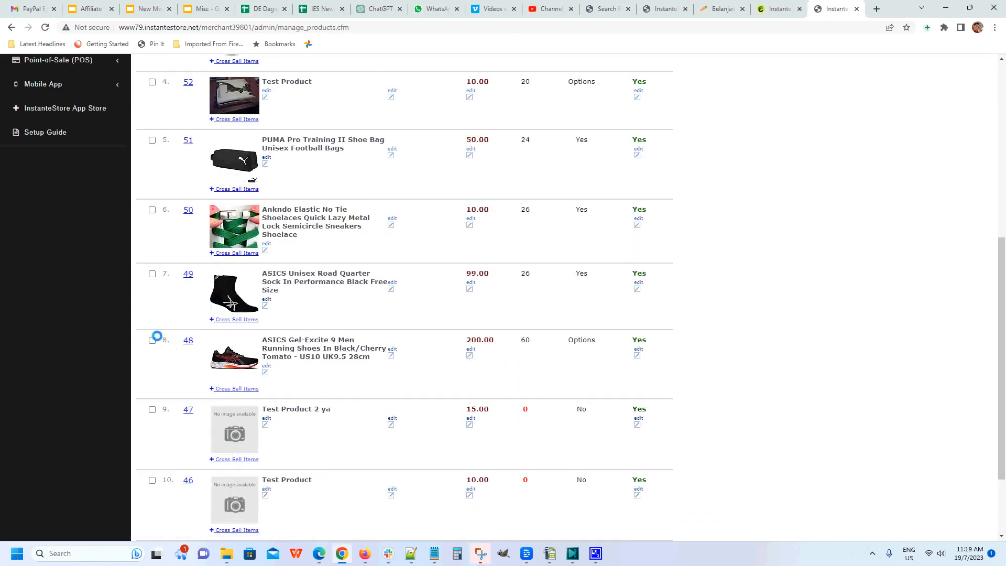
pyautogui.click(153, 340)
pyautogui.click(152, 140)
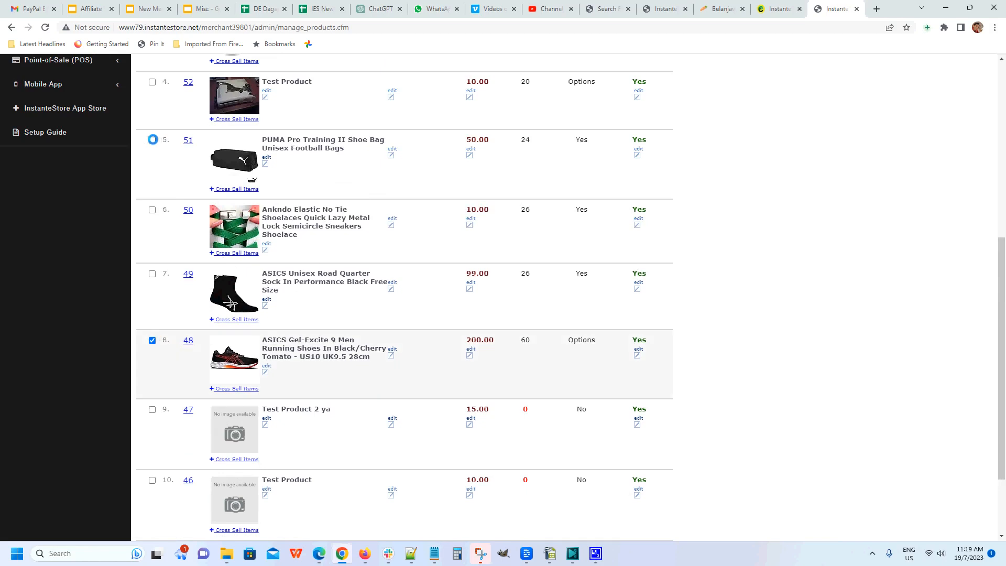
pyautogui.scroll(-2, 477, 358)
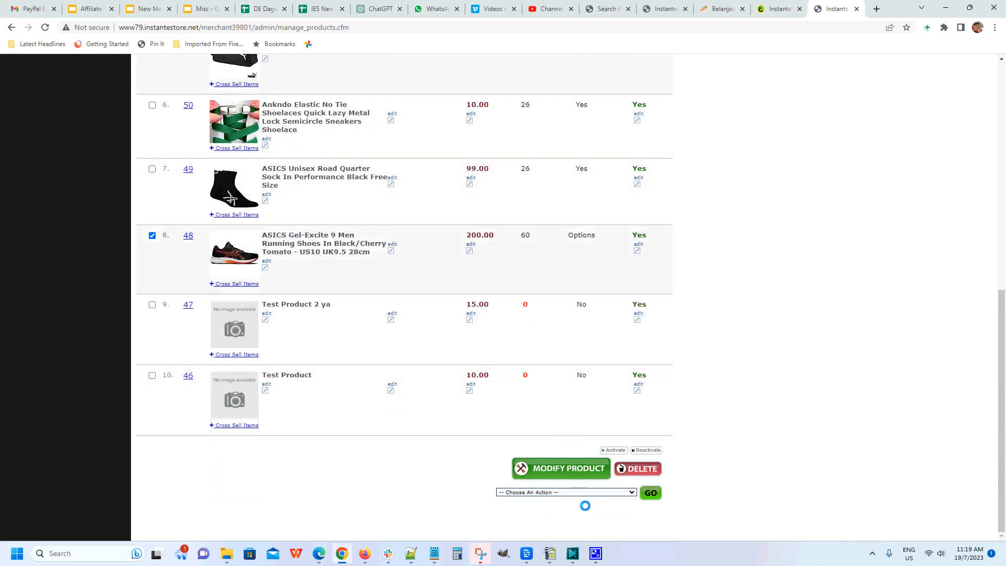
pyautogui.click(586, 492)
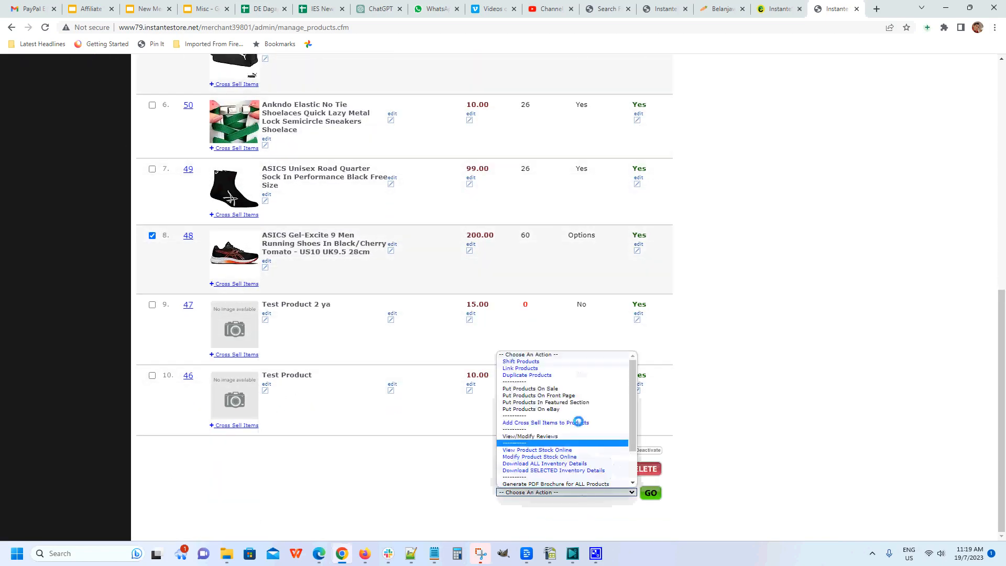
pyautogui.click(576, 387)
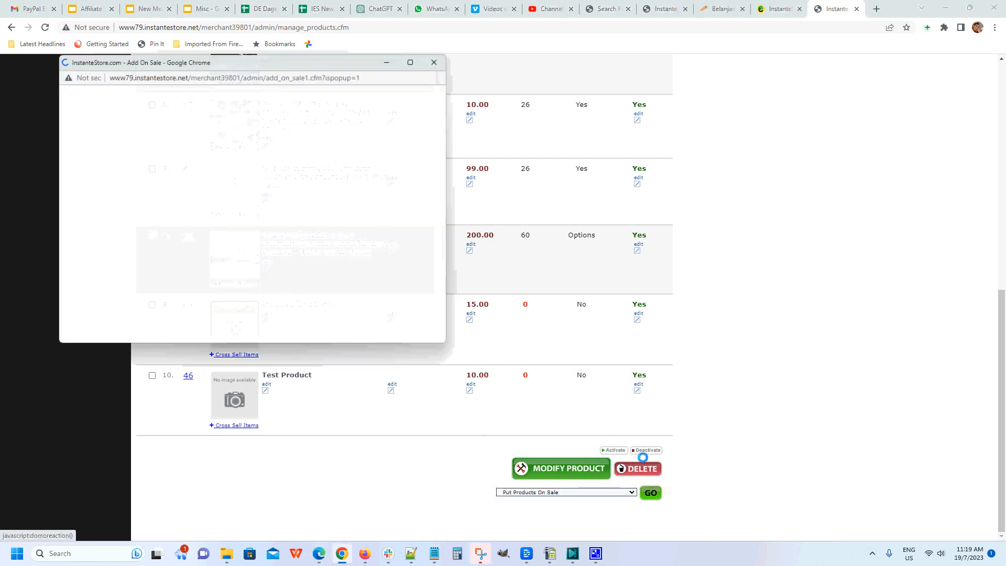
pyautogui.click(414, 60)
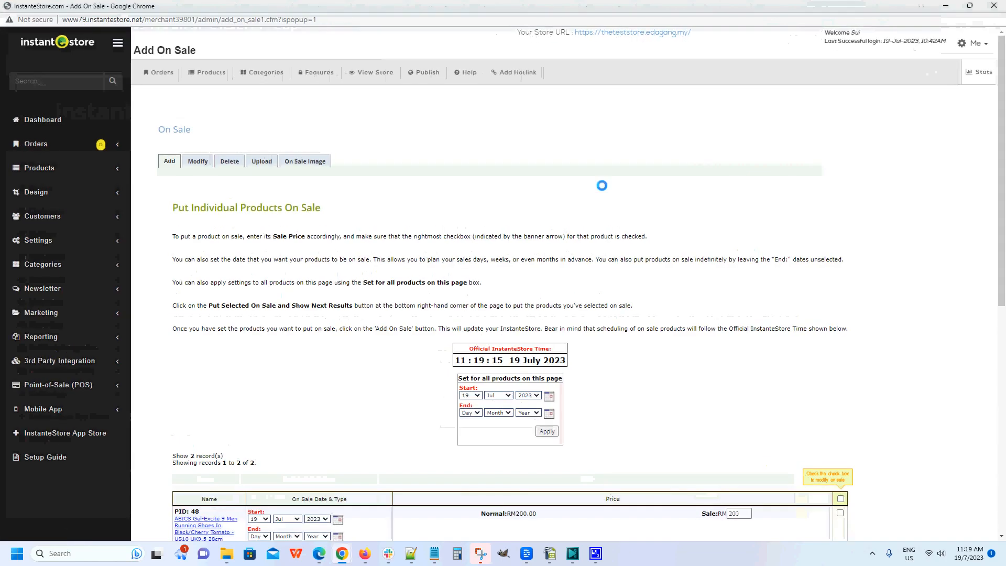
# - Choose 31 Jul 2023 as the sale end date in the settings for all products on this page
pyautogui.scroll(-1, 655, 206)
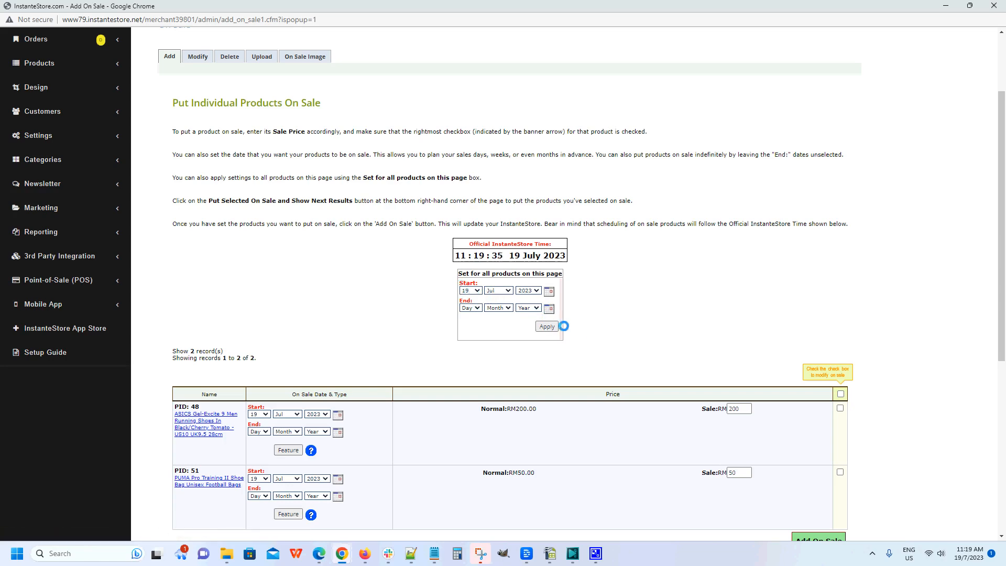
pyautogui.click(548, 309)
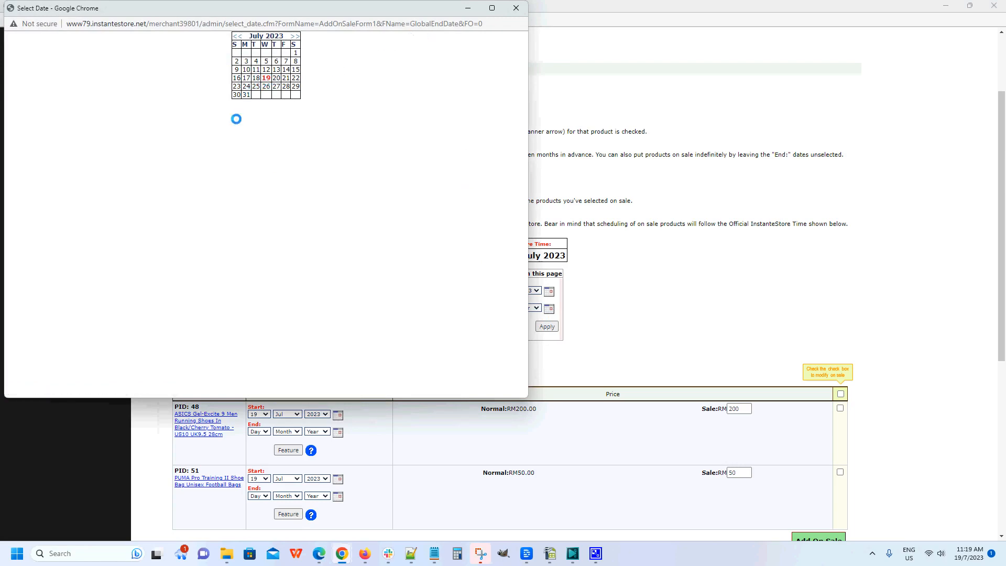
pyautogui.click(516, 8)
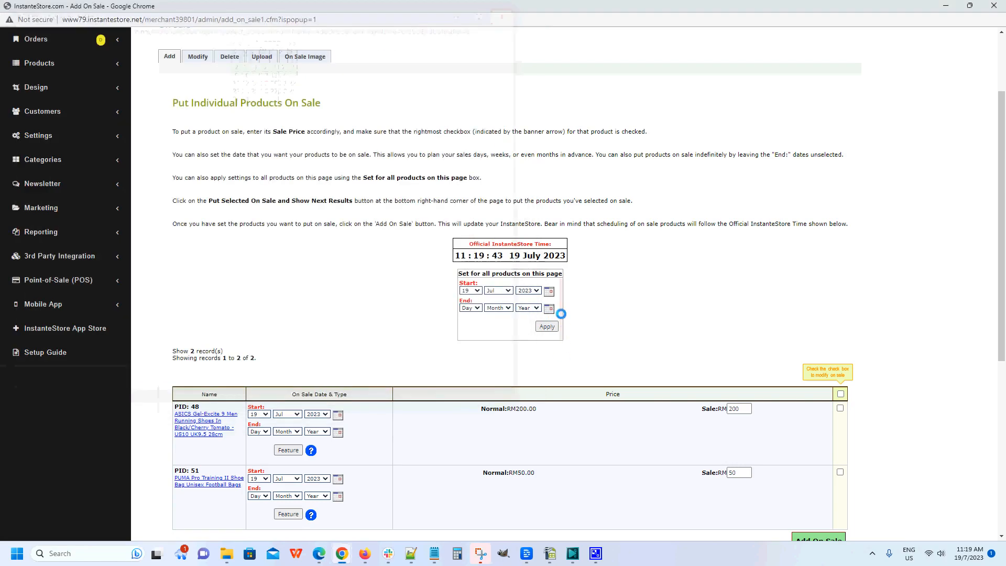
pyautogui.click(548, 308)
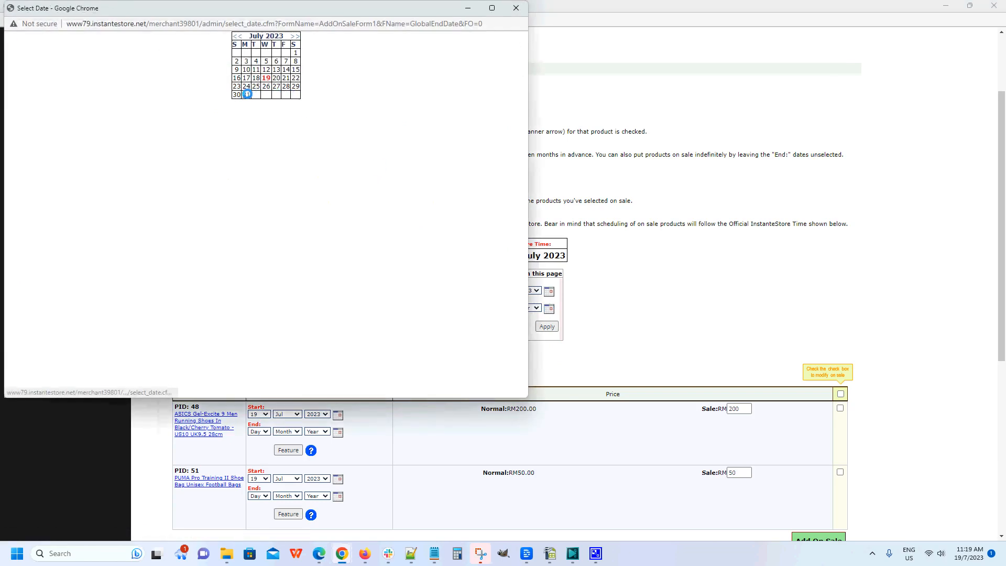
pyautogui.click(247, 94)
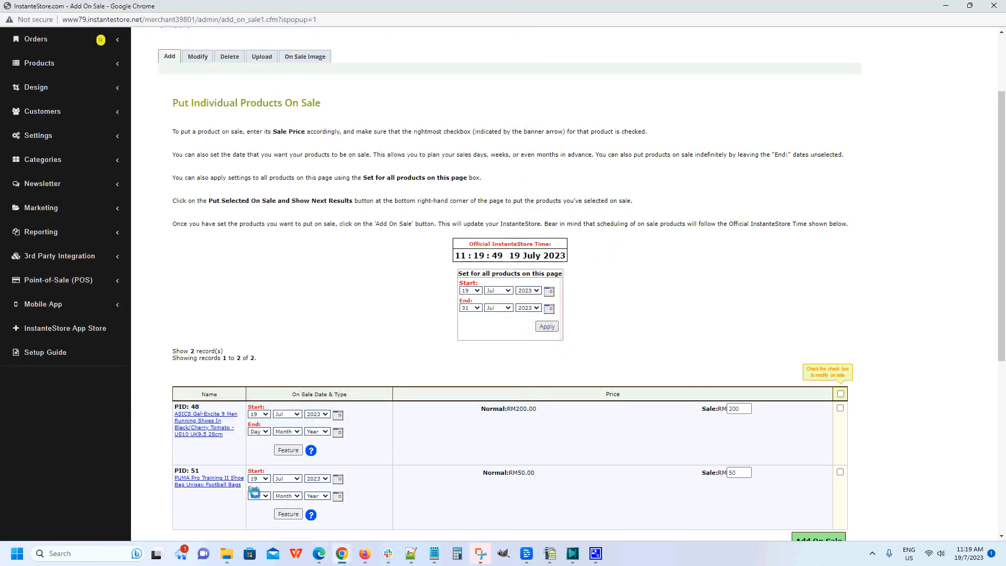
# - Apply the shared sale dates to both products, and set the PUMA shoe bag's sale period to 1 Aug through 31 Aug 2023
pyautogui.click(550, 325)
pyautogui.scroll(-3, 416, 393)
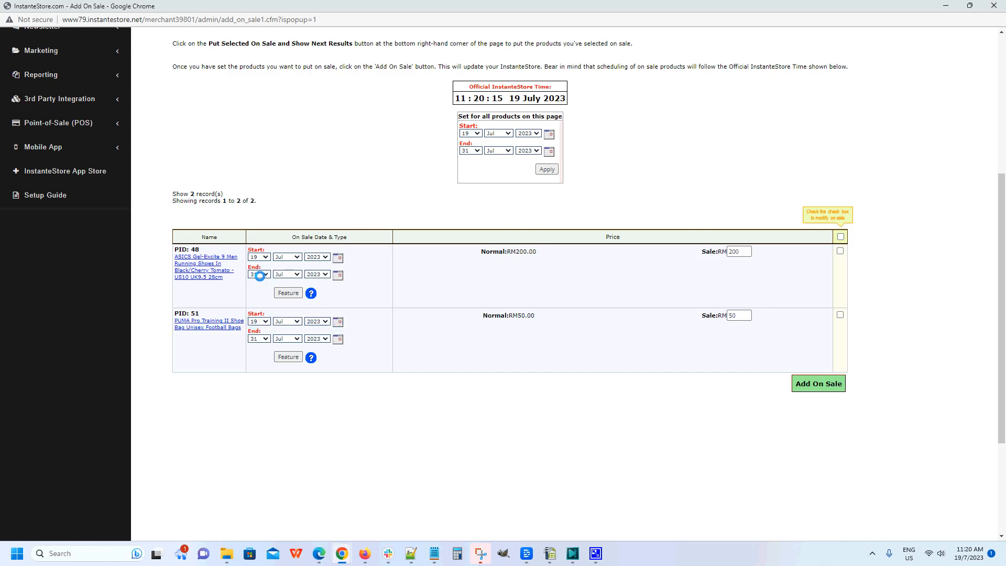
pyautogui.click(337, 321)
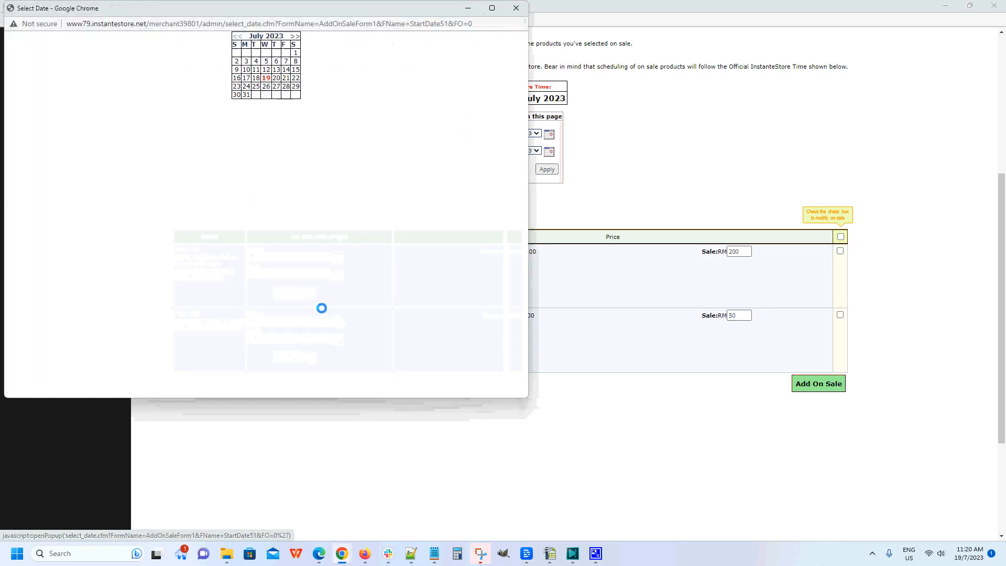
pyautogui.click(293, 38)
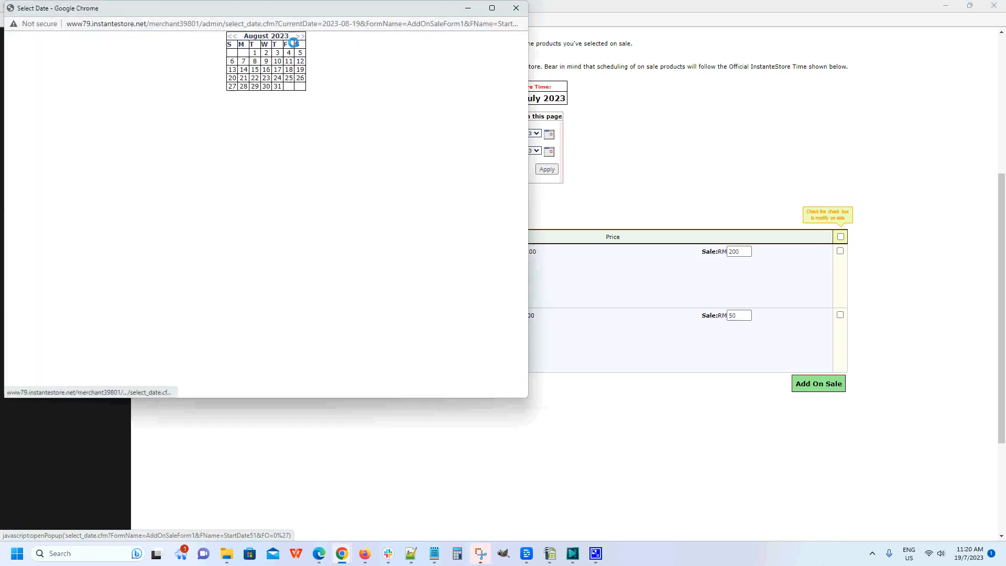
pyautogui.click(256, 52)
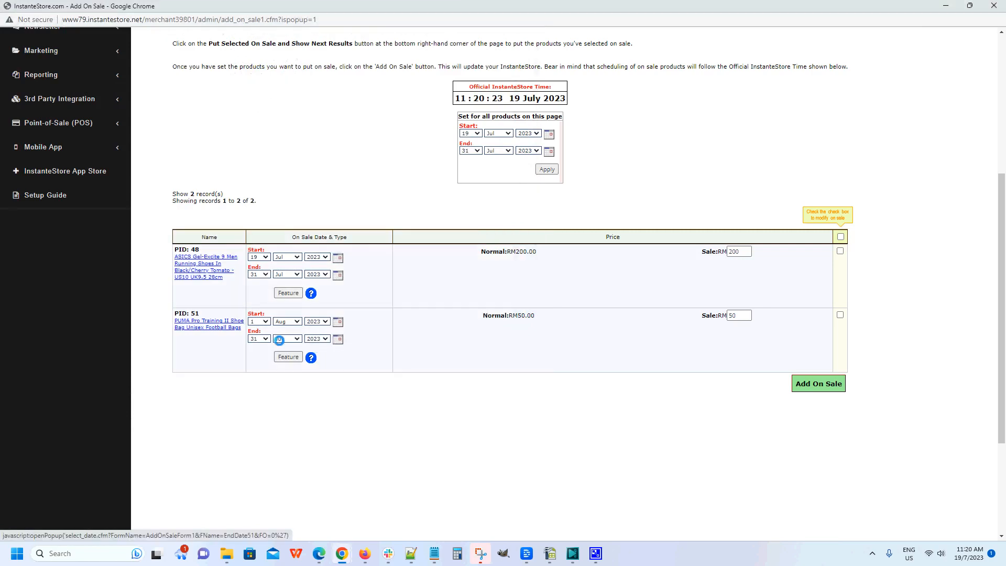
pyautogui.click(292, 339)
pyautogui.click(280, 401)
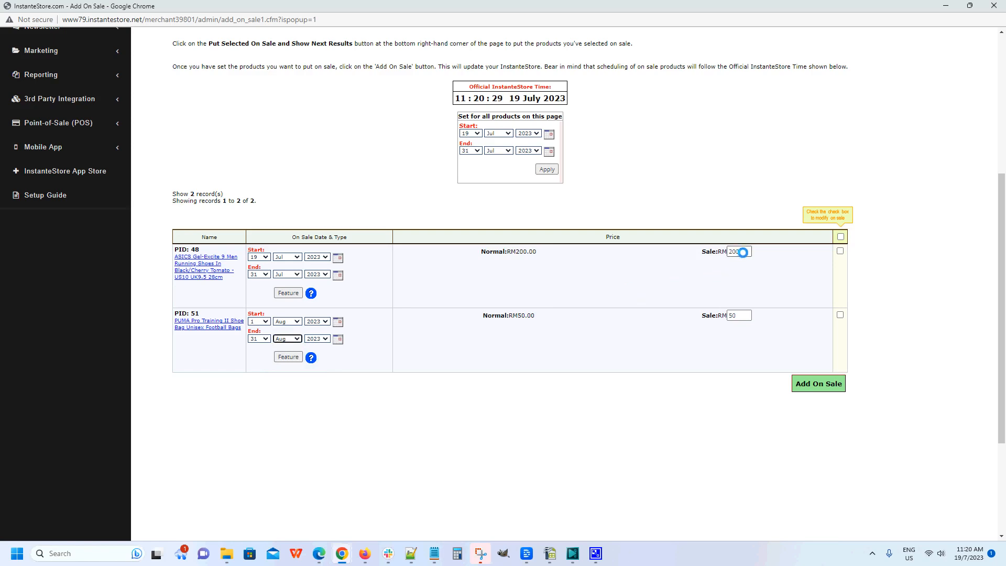
# - Set the sale price to RM150 for the ASICS Gel-Excite 9 shoes and RM45 for the PUMA shoe bag
pyautogui.moveTo(743, 252); pyautogui.dragTo(705, 256)
pyautogui.write('1')
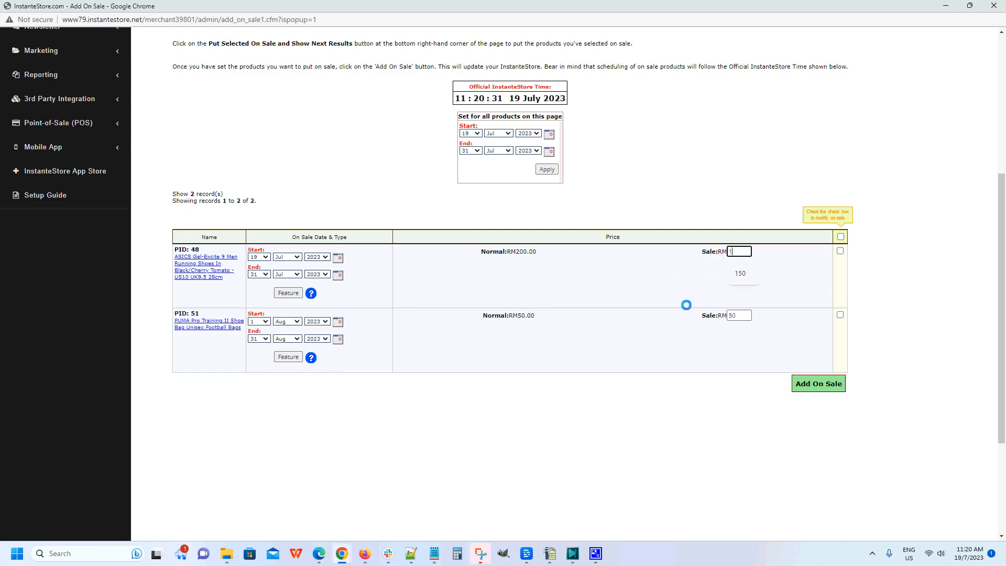
pyautogui.write('50')
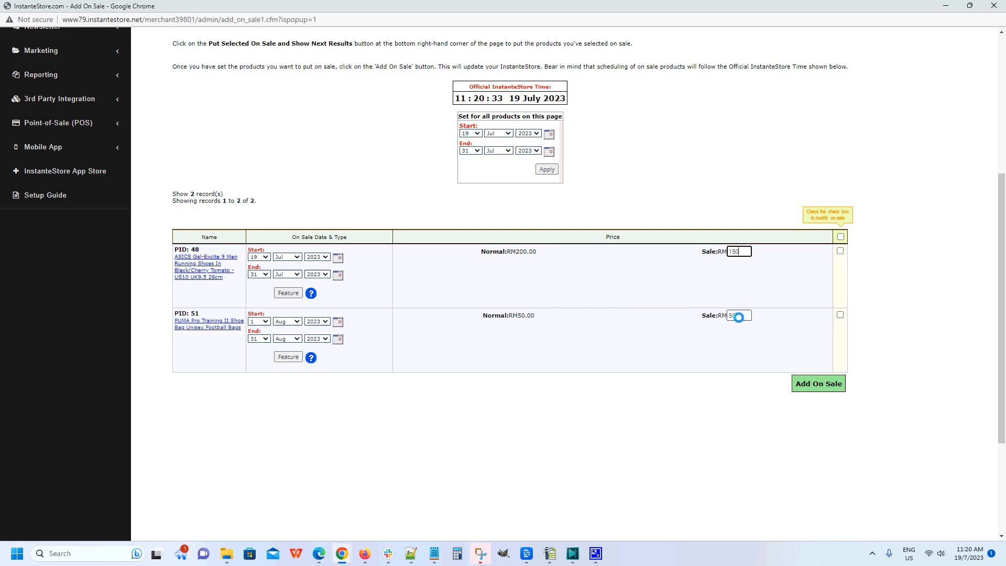
pyautogui.moveTo(739, 315); pyautogui.dragTo(712, 319)
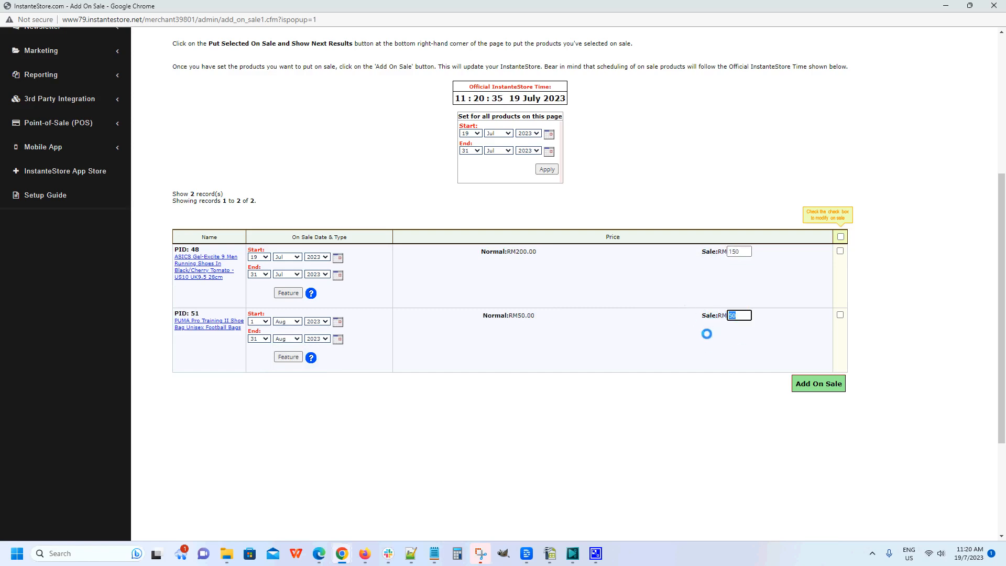
pyautogui.write('45')
# - Mark both the ASICS shoes and the PUMA shoe bag and add them on sale
pyautogui.click(795, 326)
pyautogui.click(840, 315)
pyautogui.click(840, 246)
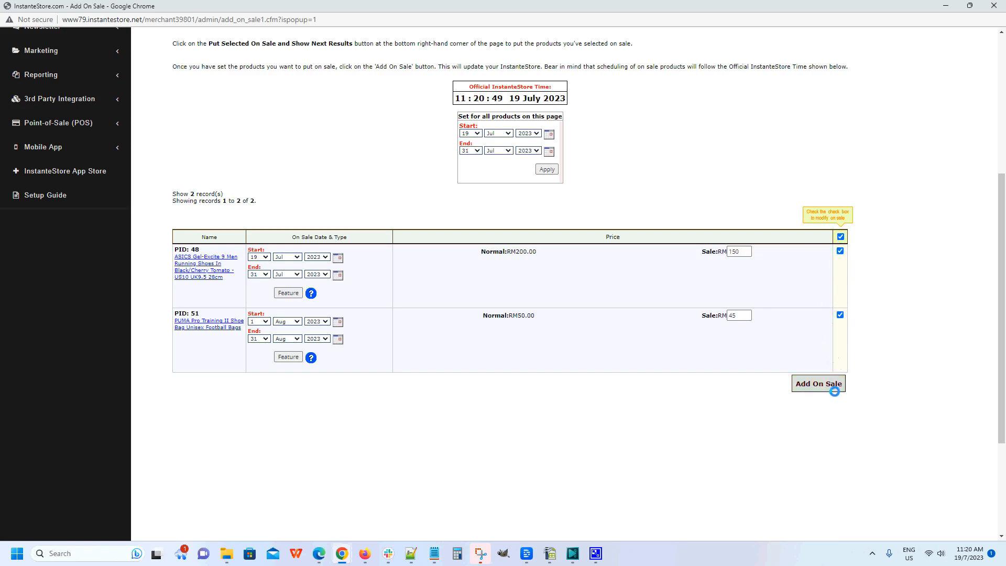
pyautogui.click(826, 386)
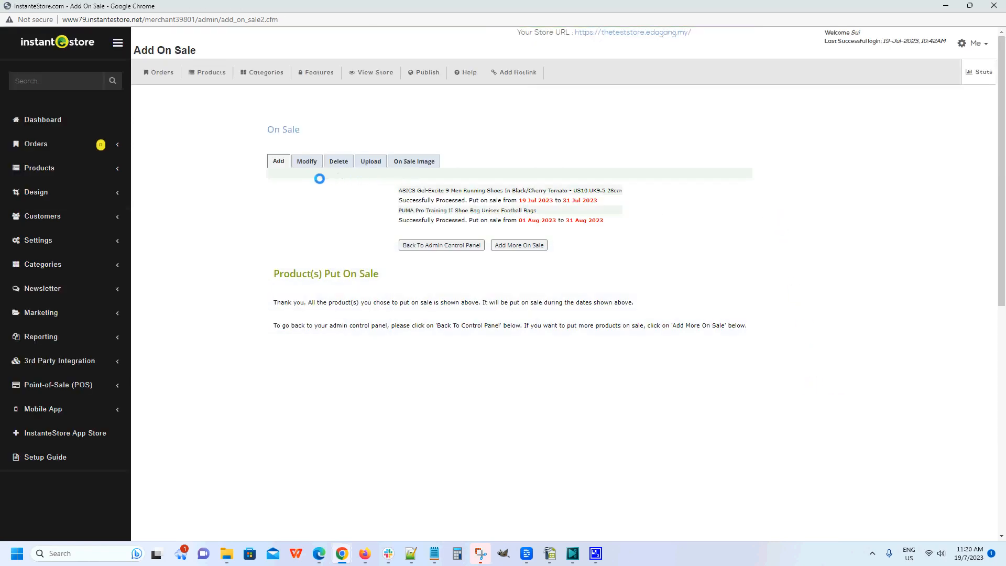
# - Review the options for putting individual products, categories or the entire store on sale
pyautogui.click(310, 161)
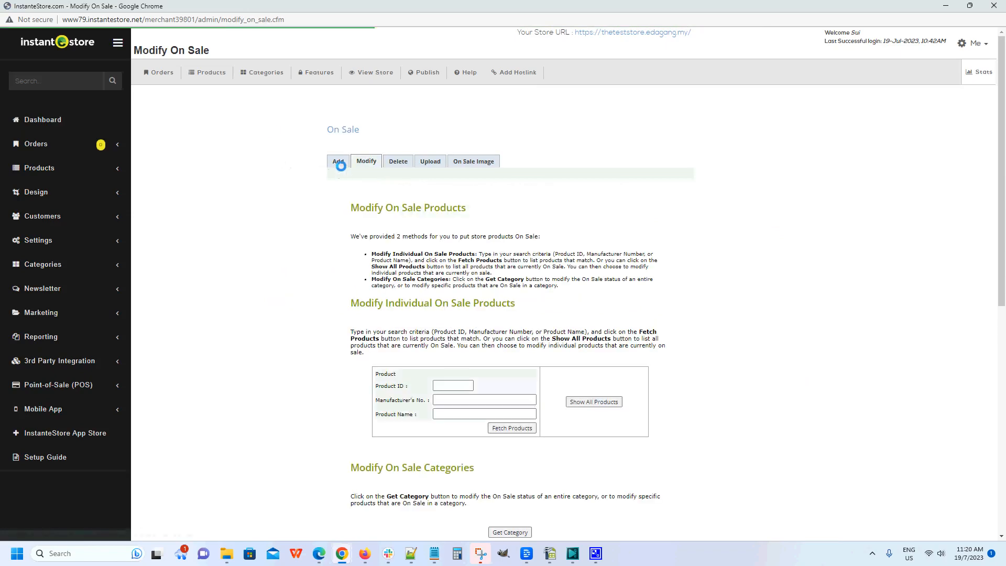
pyautogui.click(337, 160)
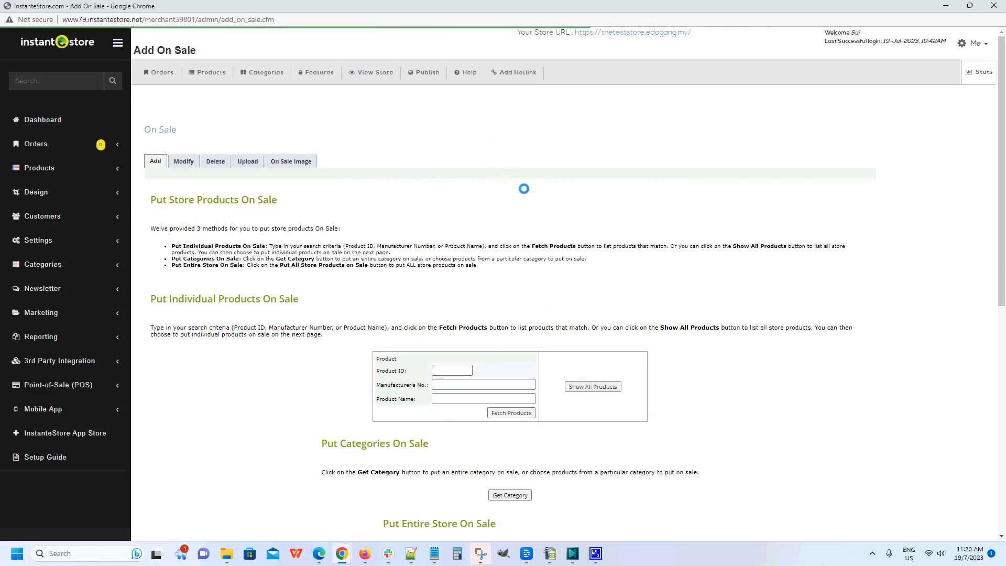
pyautogui.scroll(-4, 588, 243)
pyautogui.scroll(2, 586, 255)
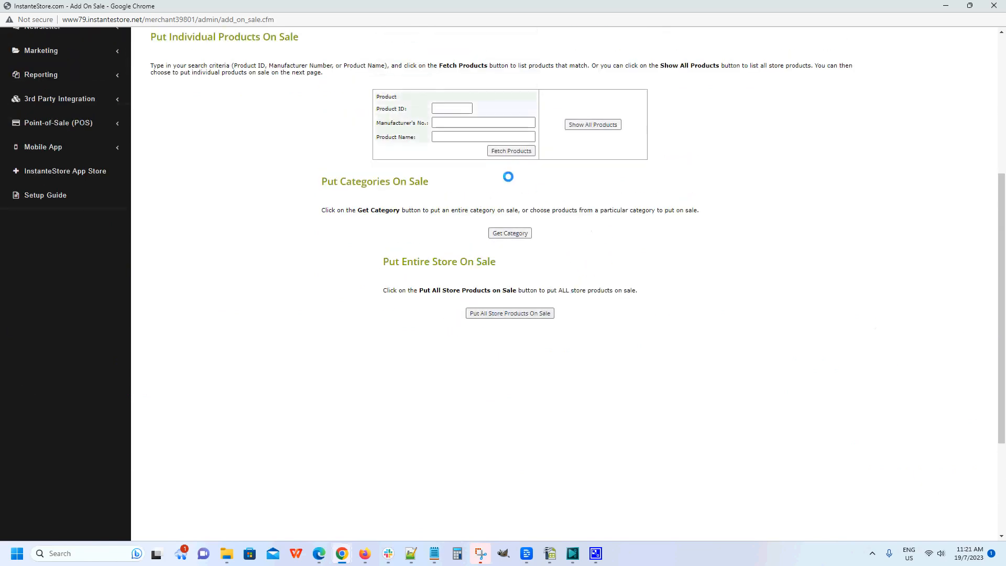
pyautogui.scroll(1, 546, 211)
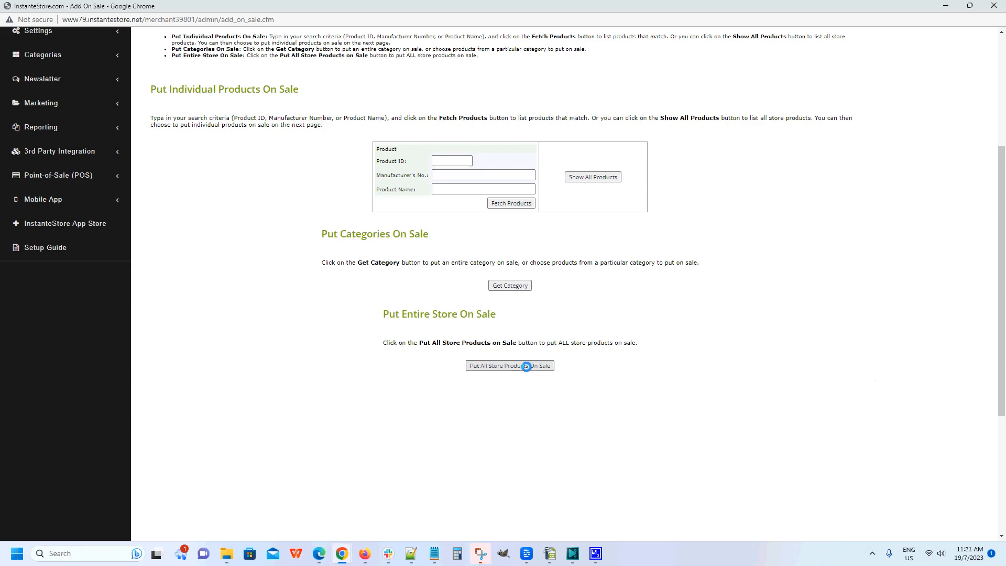
pyautogui.scroll(1, 547, 269)
pyautogui.scroll(3, 546, 269)
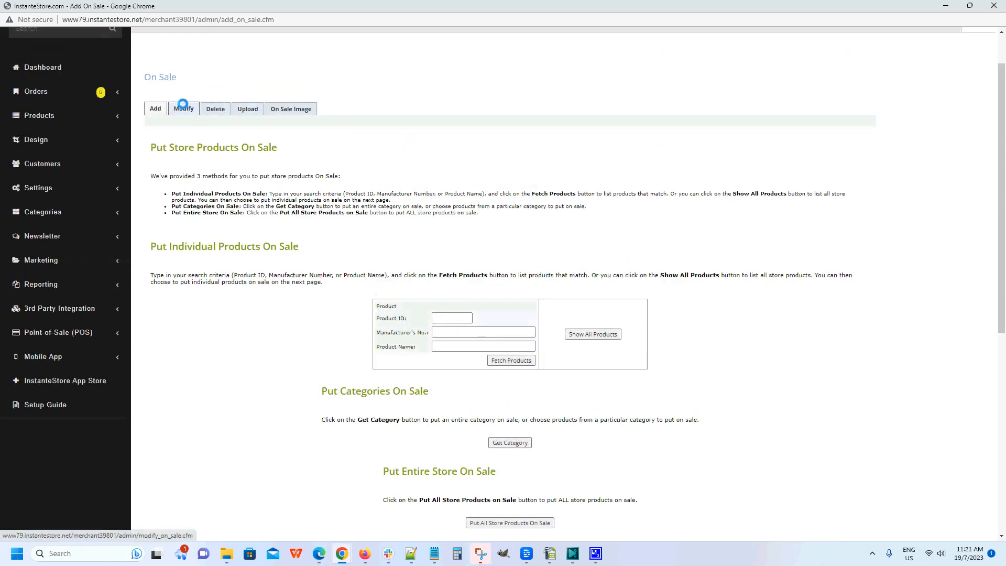
# - List the current on-sale products for modification and review their sale dates, sale prices and shared date settings
pyautogui.click(183, 103)
pyautogui.scroll(-3, 678, 274)
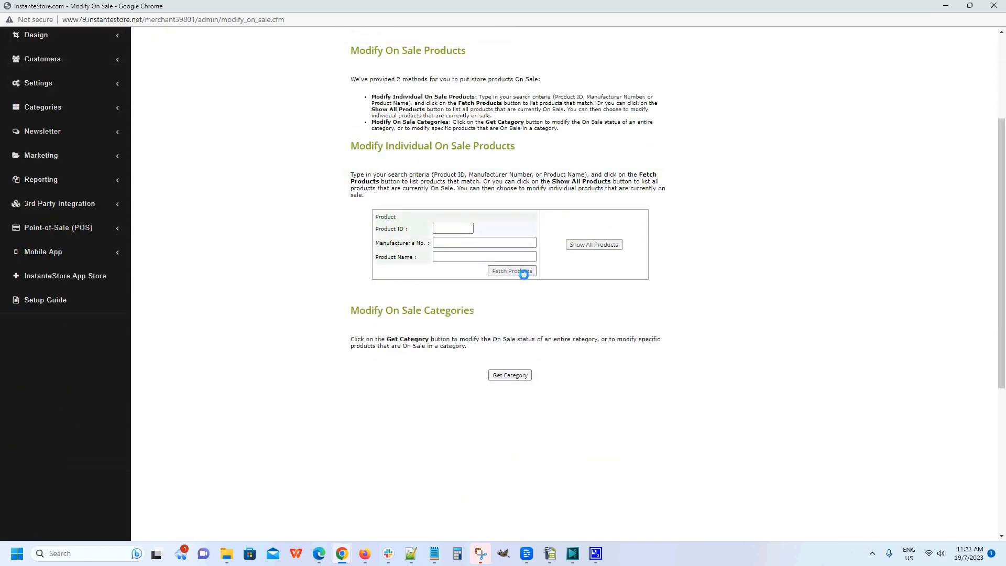
pyautogui.scroll(-4, 753, 341)
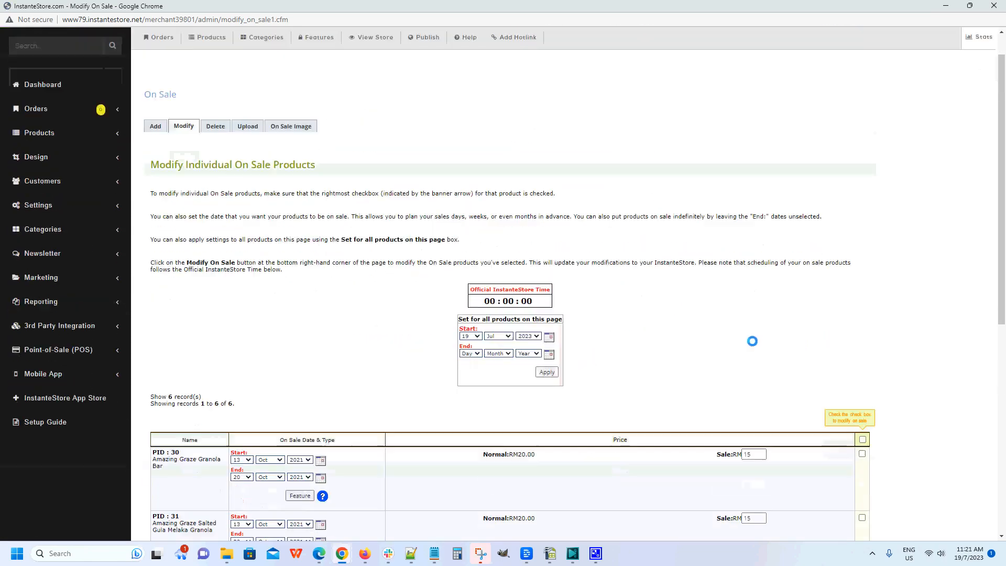
pyautogui.scroll(-5, 615, 288)
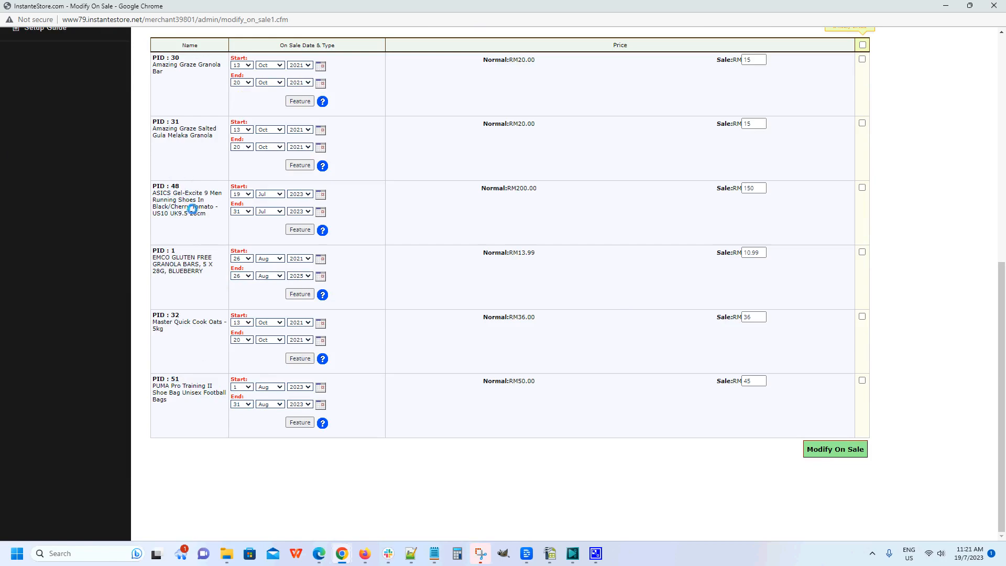
pyautogui.scroll(1, 492, 289)
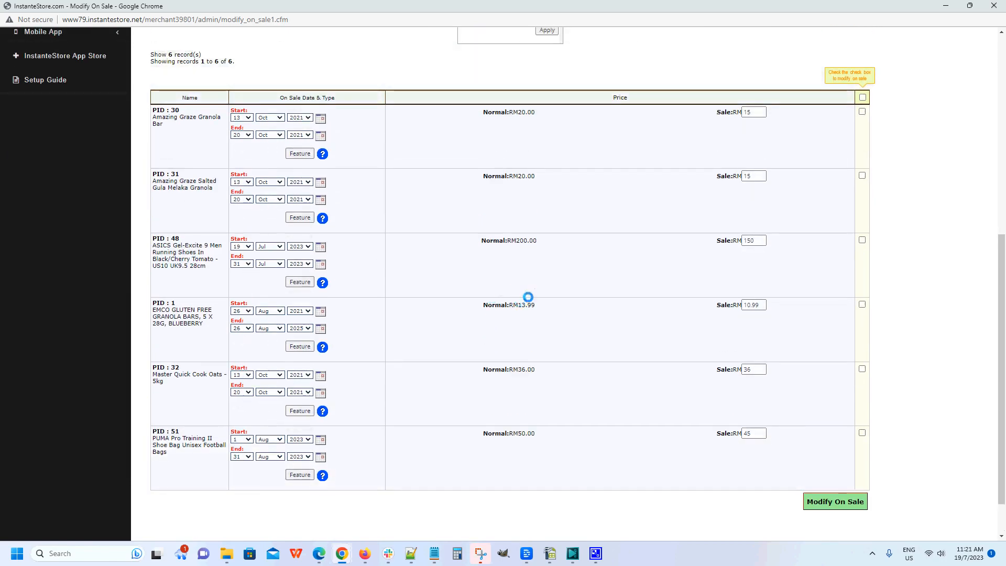
pyautogui.scroll(2, 605, 276)
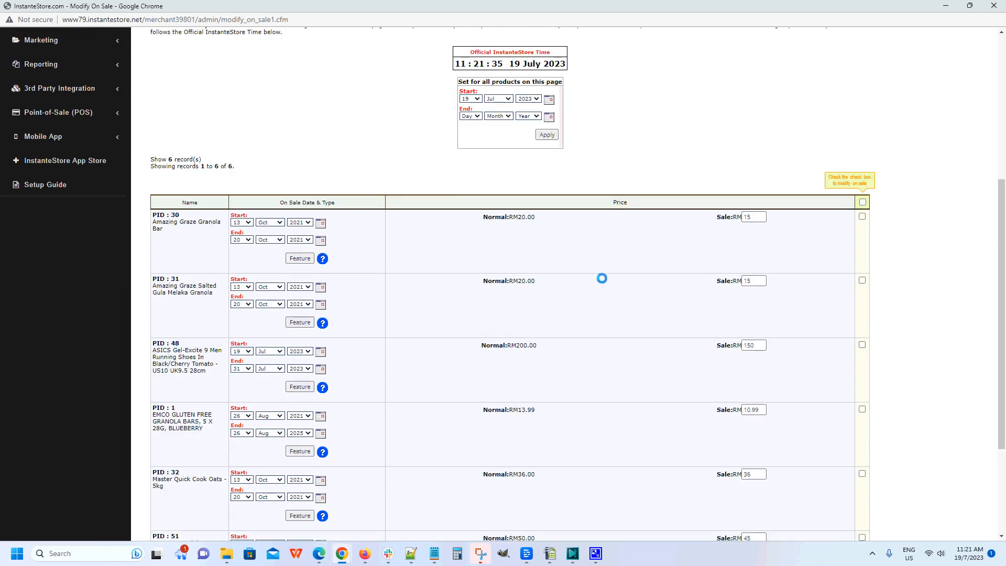
pyautogui.scroll(2, 602, 278)
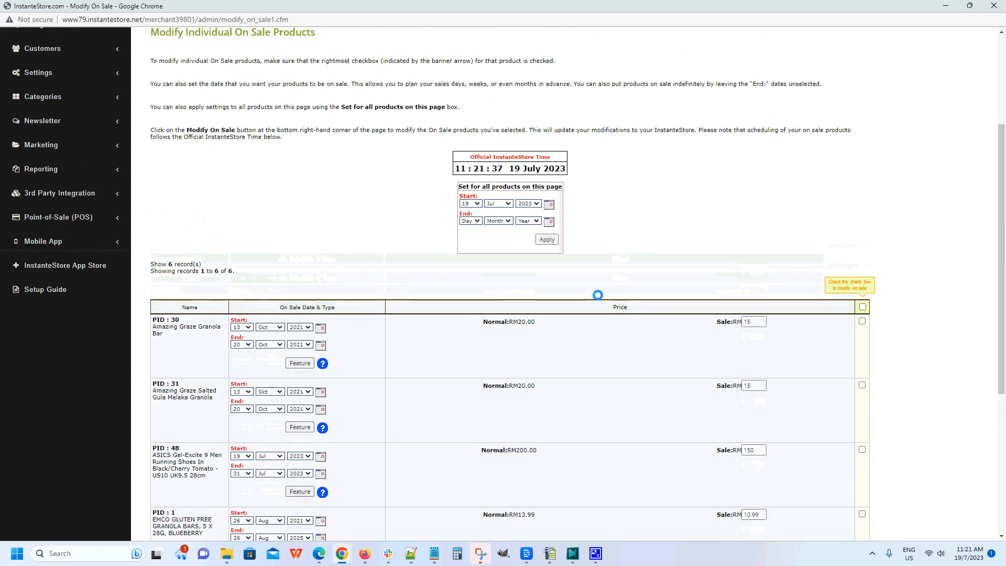
pyautogui.scroll(-2, 598, 295)
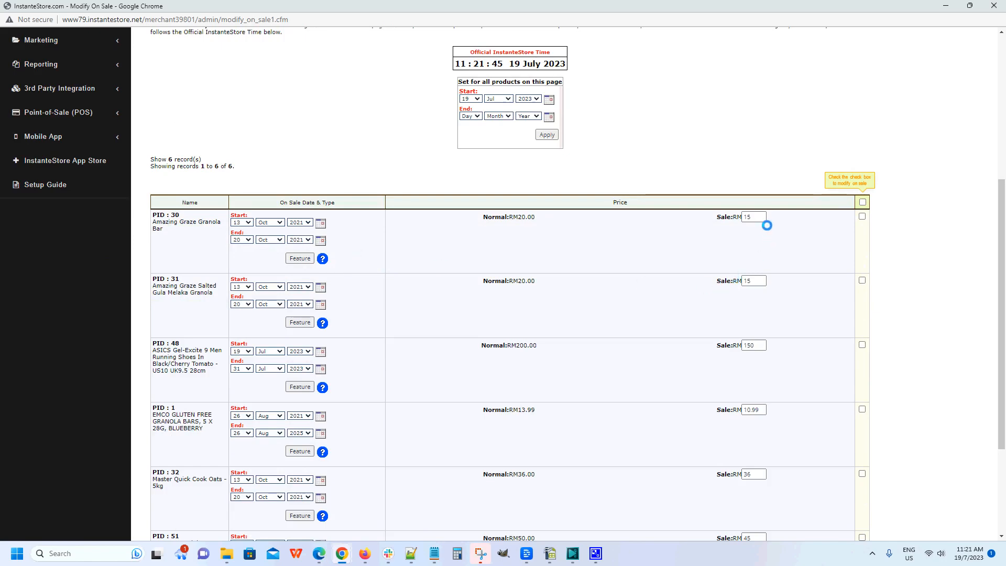
pyautogui.scroll(-2, 770, 254)
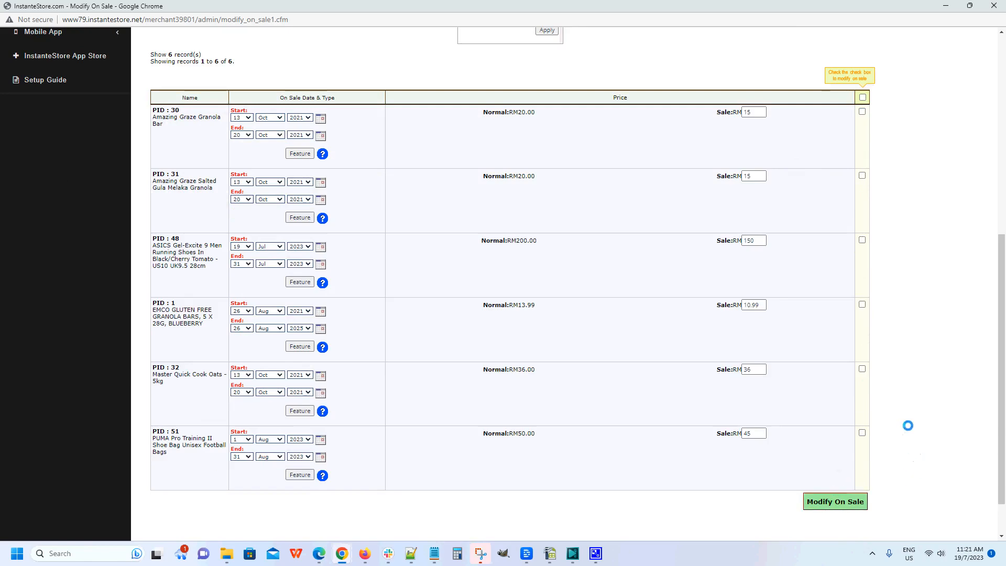
pyautogui.scroll(6, 908, 426)
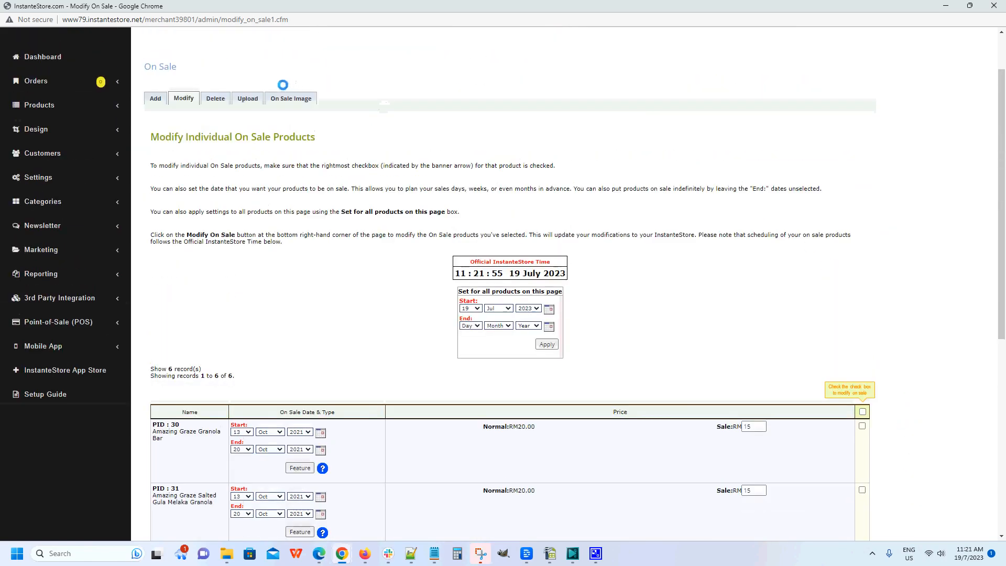
# - Review the options for removing products from sale and fetch the list of on-sale products that can be removed
pyautogui.click(215, 98)
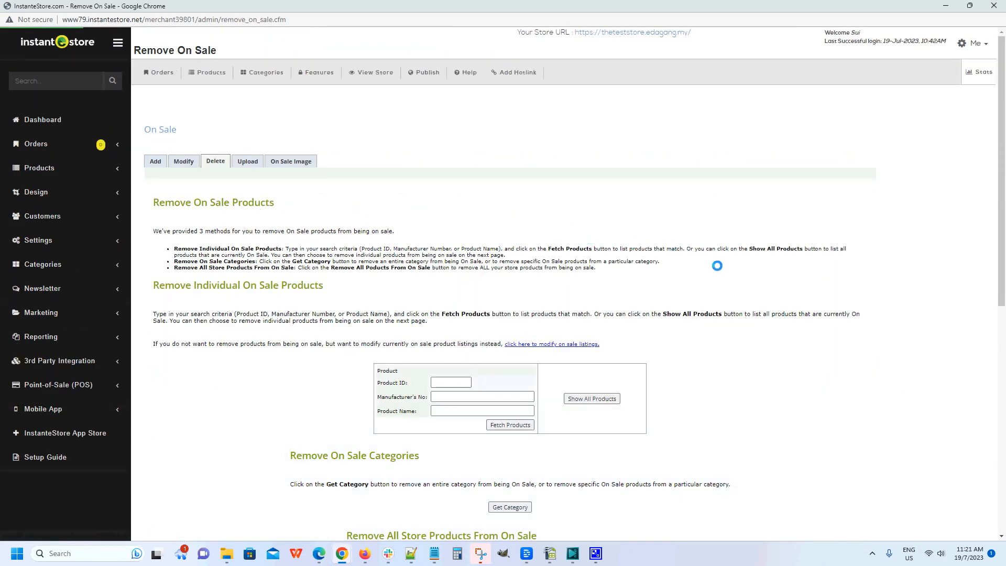
pyautogui.scroll(-4, 718, 266)
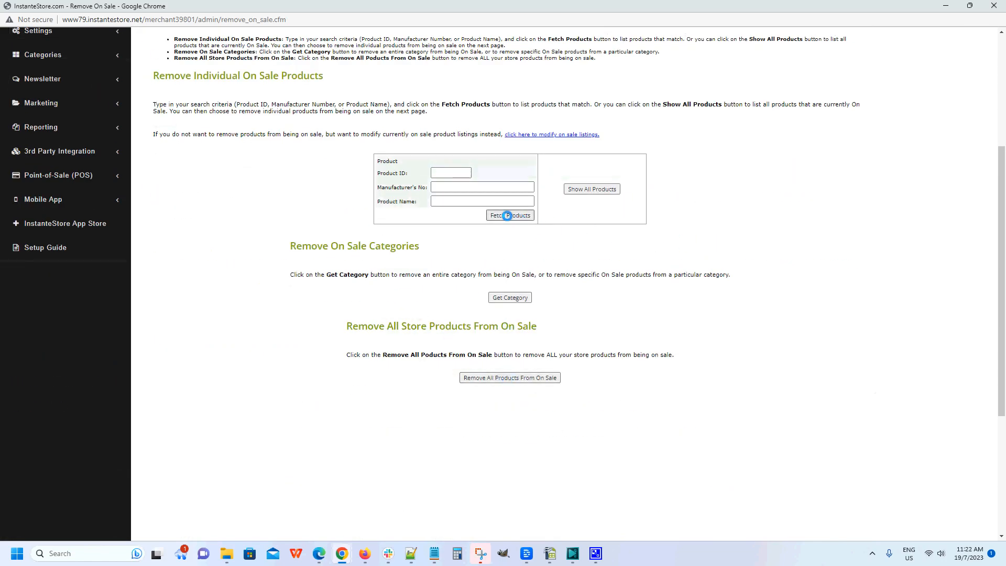
pyautogui.click(507, 216)
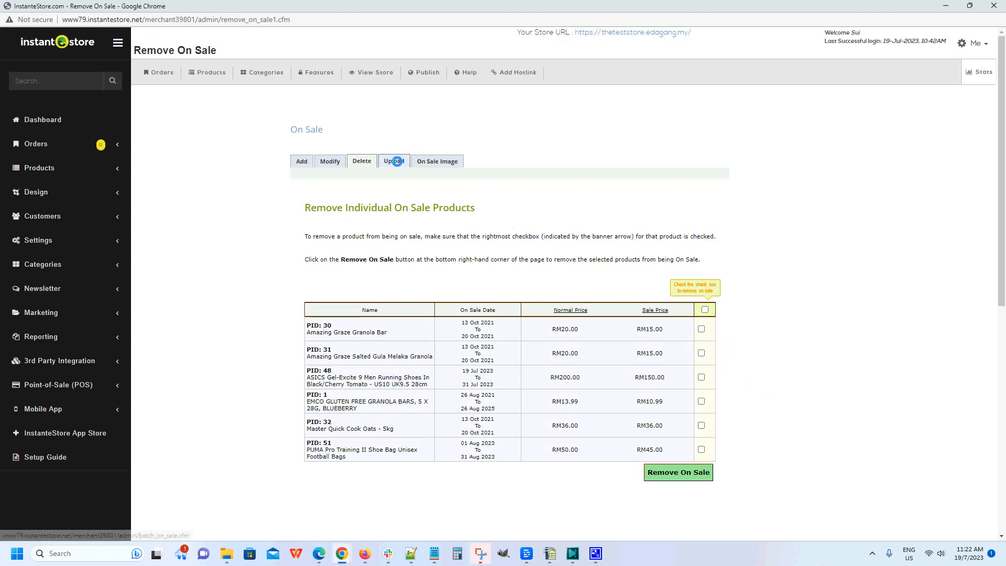
# - View the Batch Upload/Download On Sale page and close the On Sale window
pyautogui.click(396, 161)
pyautogui.scroll(-2, 645, 301)
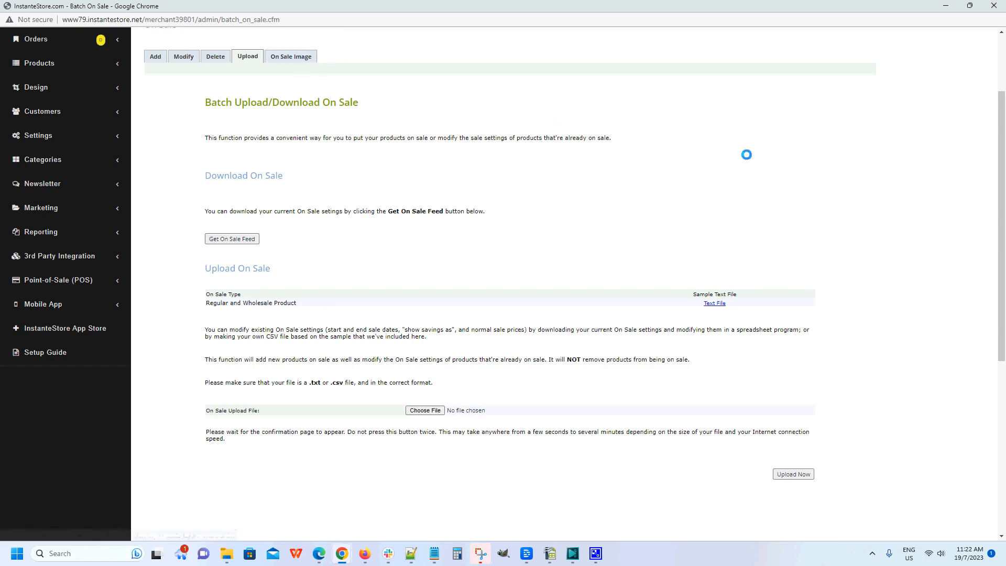
pyautogui.click(995, 6)
# - View the store from the admin and check its Sale page for the products on sale
pyautogui.scroll(15, 691, 254)
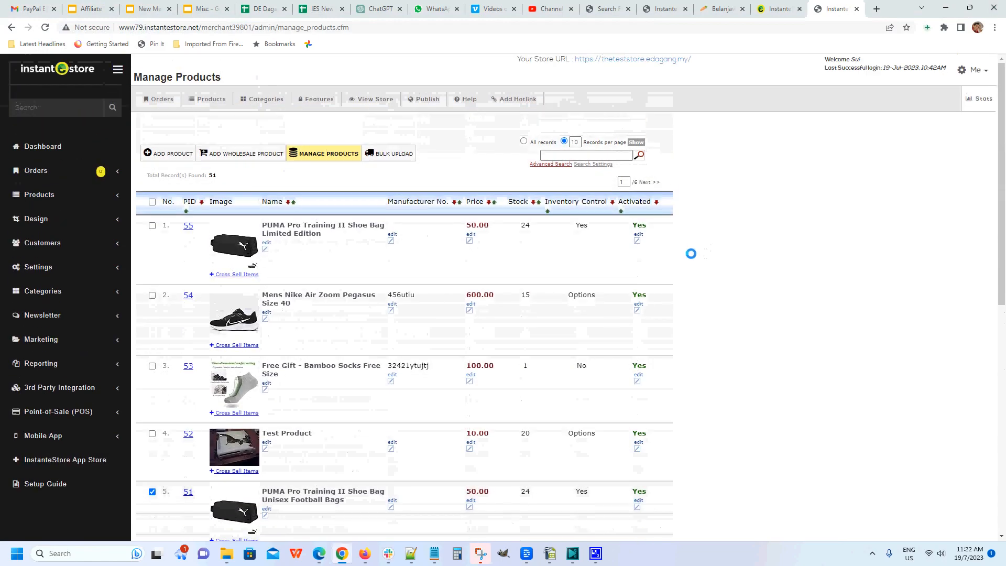
pyautogui.click(370, 100)
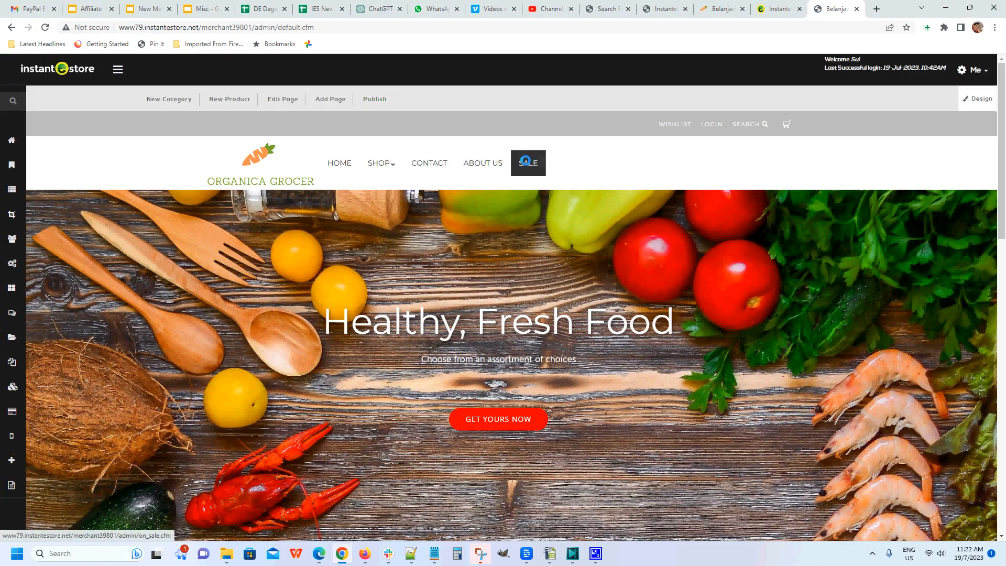
pyautogui.click(525, 160)
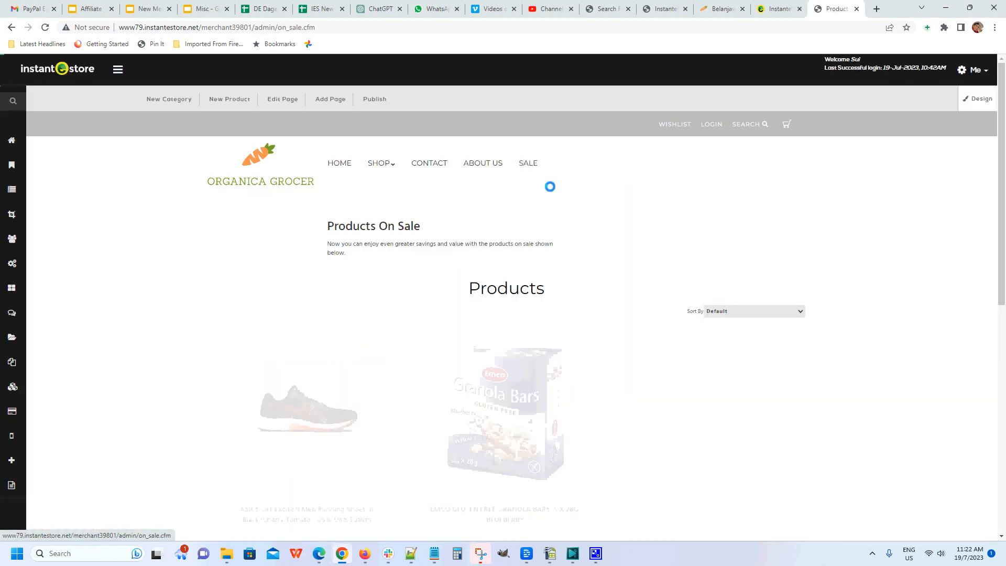
pyautogui.scroll(-2, 550, 190)
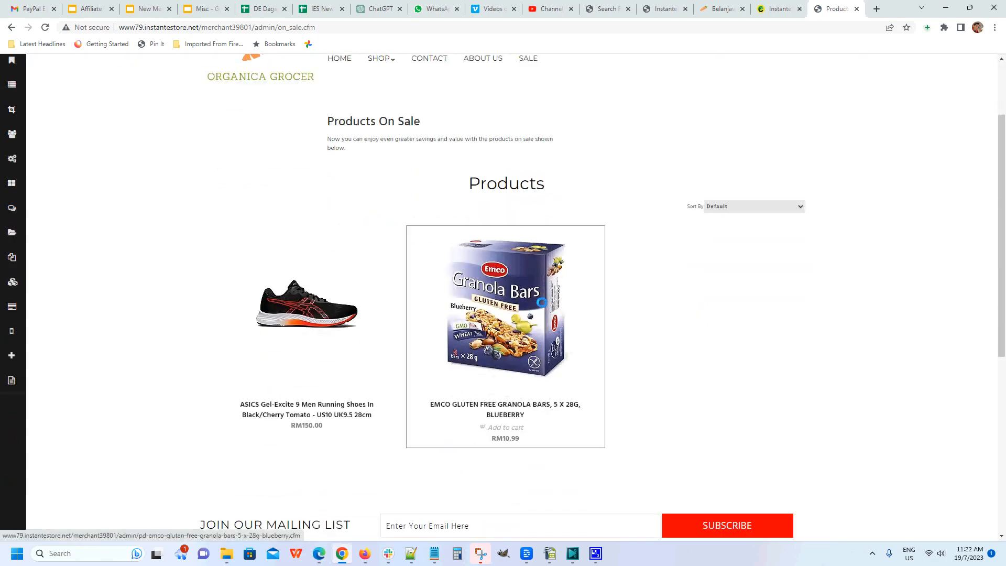
# - Look at the Our Latest Products section on the store's home page
pyautogui.scroll(2, 541, 303)
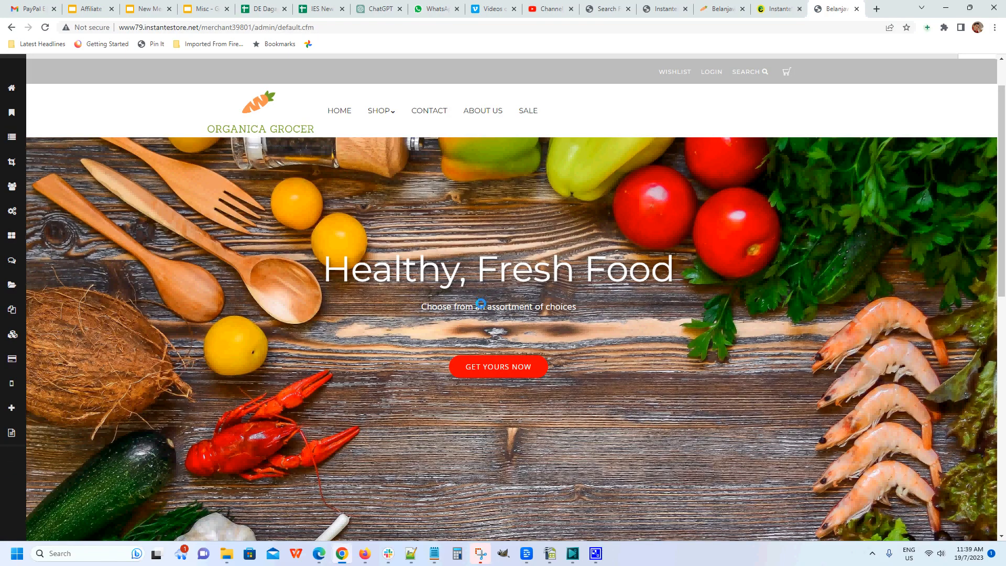
pyautogui.scroll(-6, 483, 306)
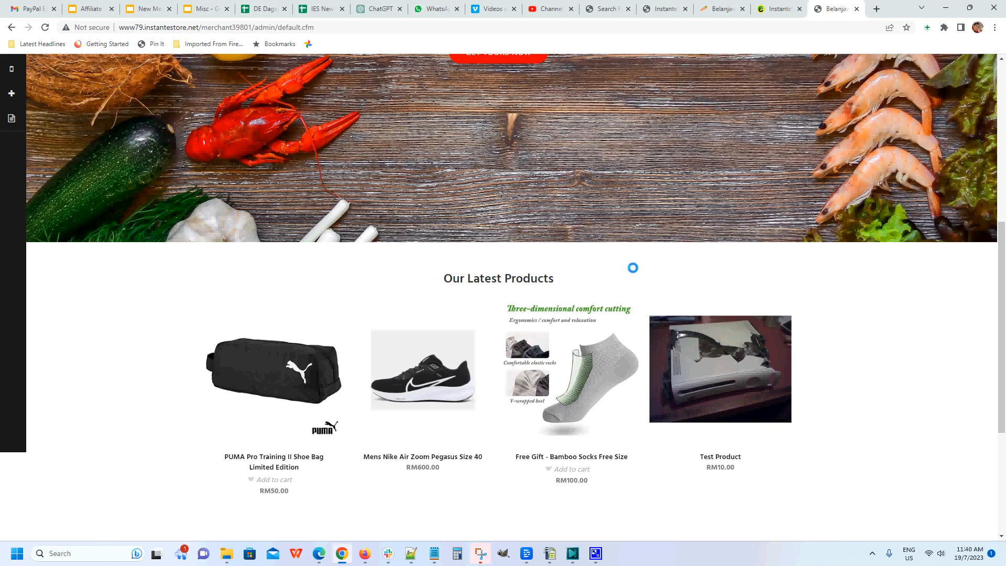
pyautogui.scroll(-1, 632, 266)
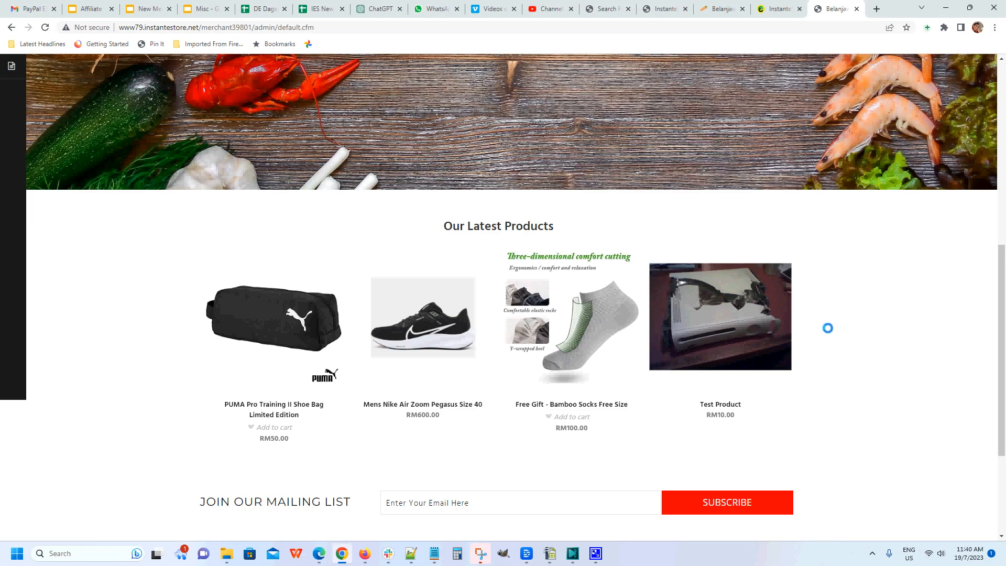
# - Review the ticked items in the product list and compare them with the Our Latest Products section on the store's home page
pyautogui.scroll(5, 827, 328)
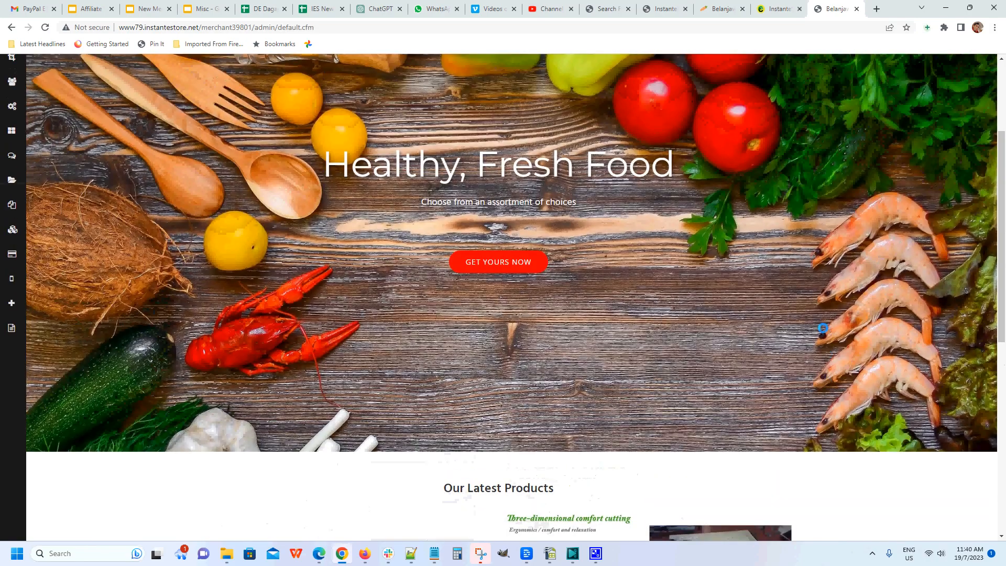
pyautogui.scroll(2, 822, 328)
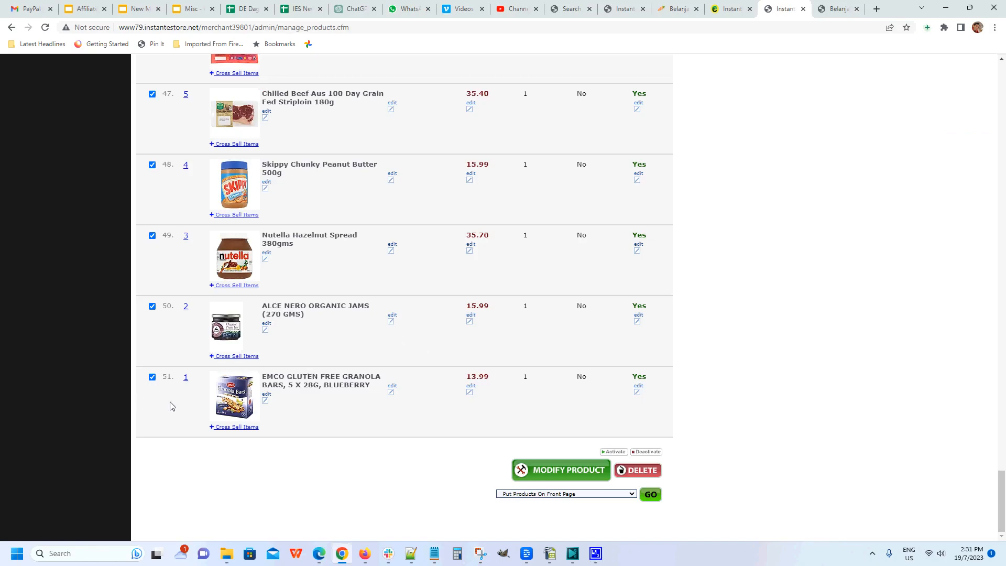
pyautogui.scroll(4, 170, 405)
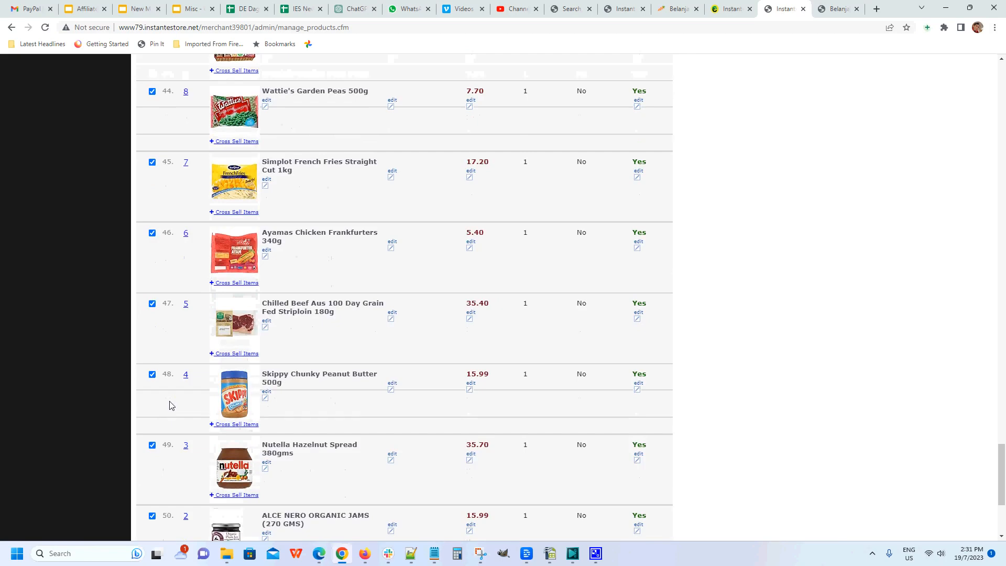
pyautogui.scroll(2, 170, 406)
pyautogui.scroll(-3, 170, 404)
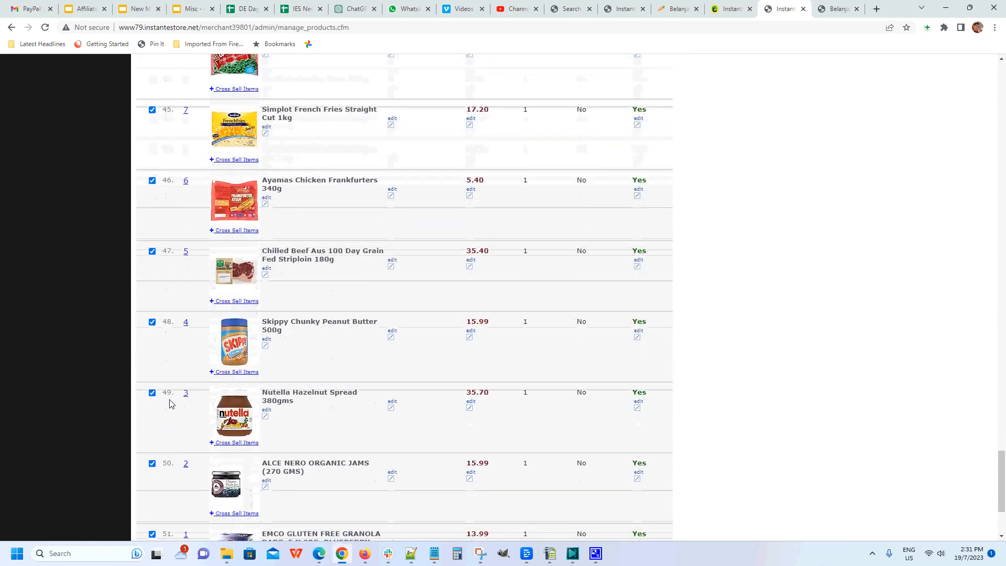
pyautogui.scroll(-3, 354, 189)
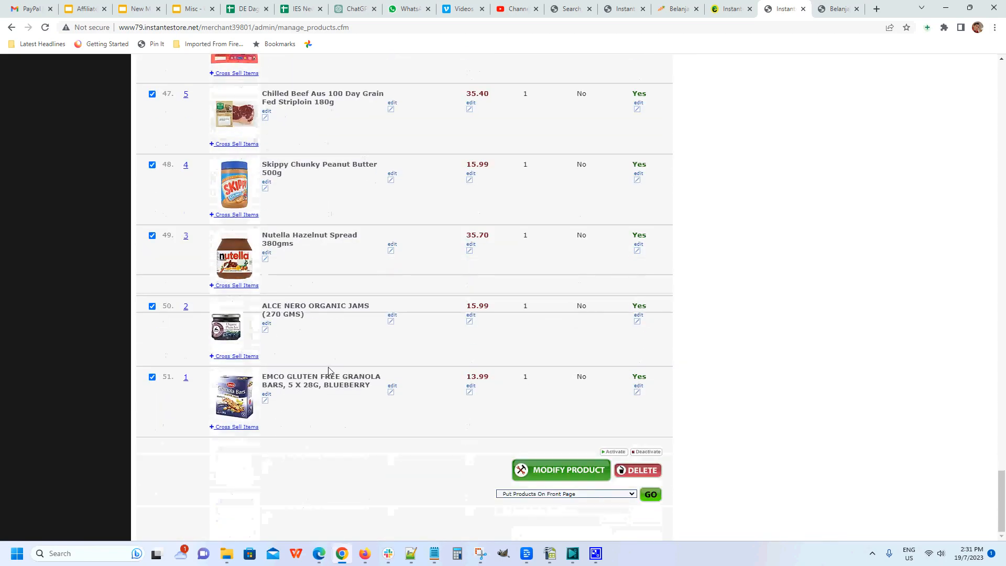
pyautogui.scroll(2, 330, 375)
pyautogui.click(836, 15)
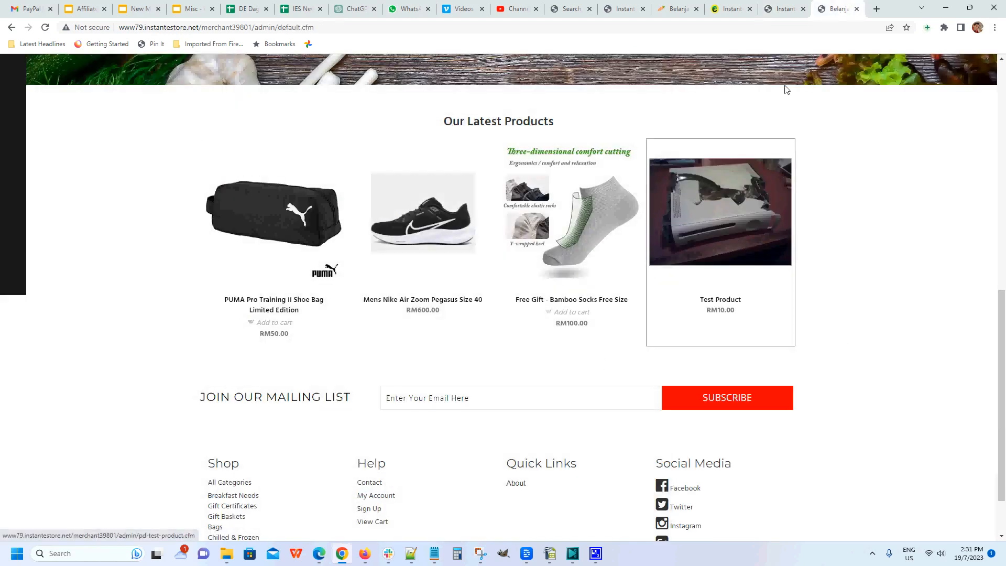
pyautogui.click(786, 14)
# - Run the Put Products On Front Page action on the ticked products and maximize the window it opens
pyautogui.scroll(-2, 359, 189)
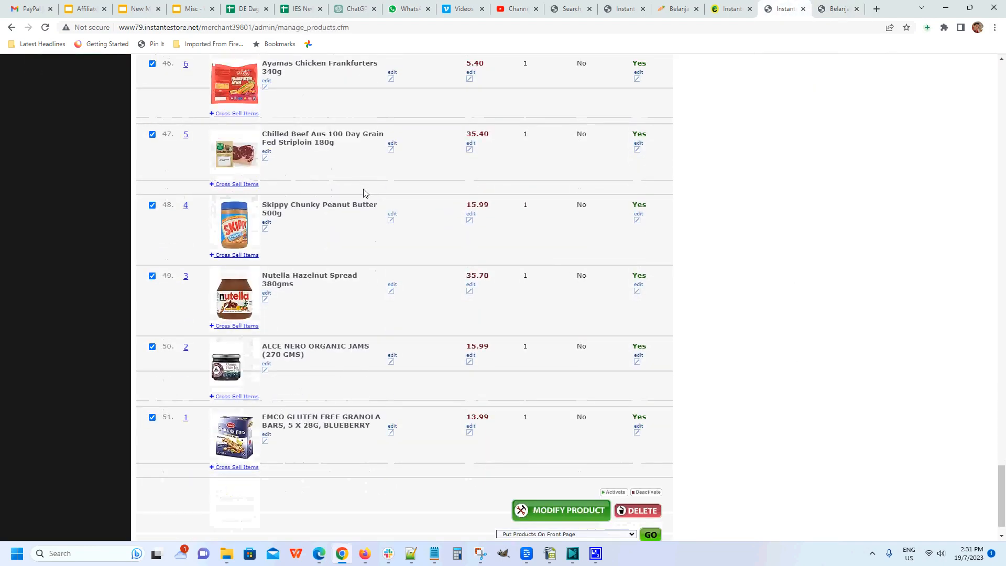
pyautogui.scroll(5, 360, 259)
pyautogui.scroll(-5, 359, 259)
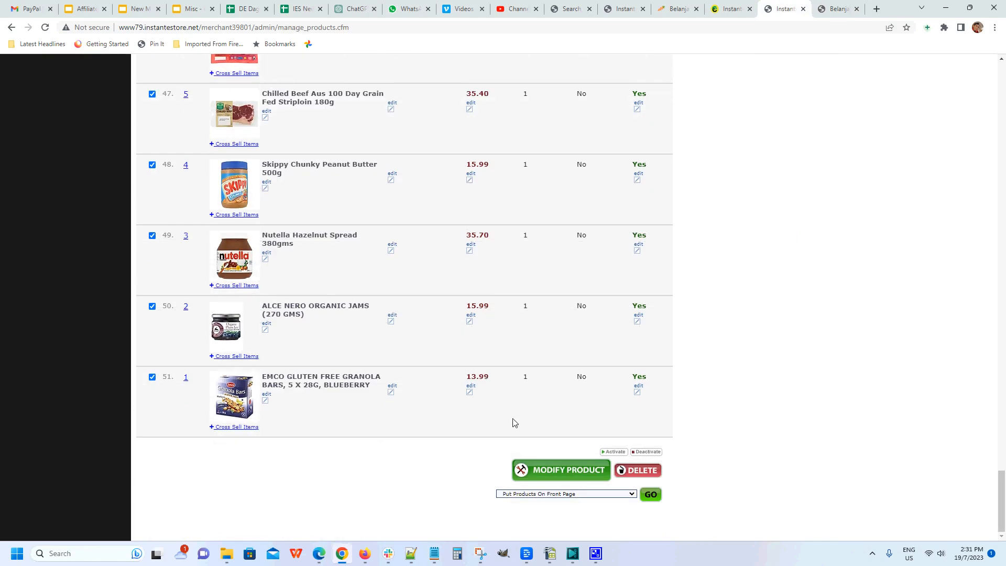
pyautogui.click(575, 496)
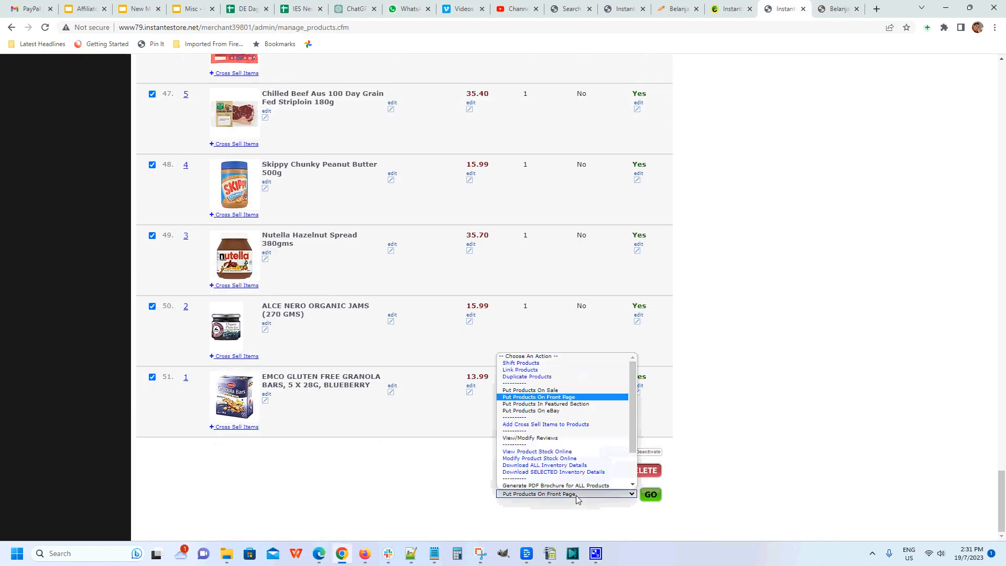
pyautogui.click(567, 400)
pyautogui.click(651, 494)
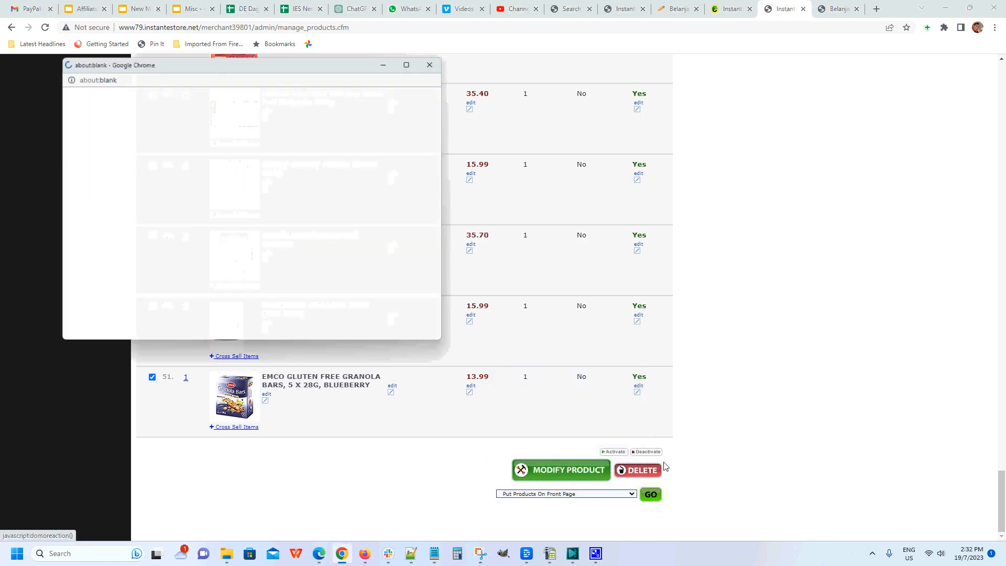
pyautogui.click(418, 61)
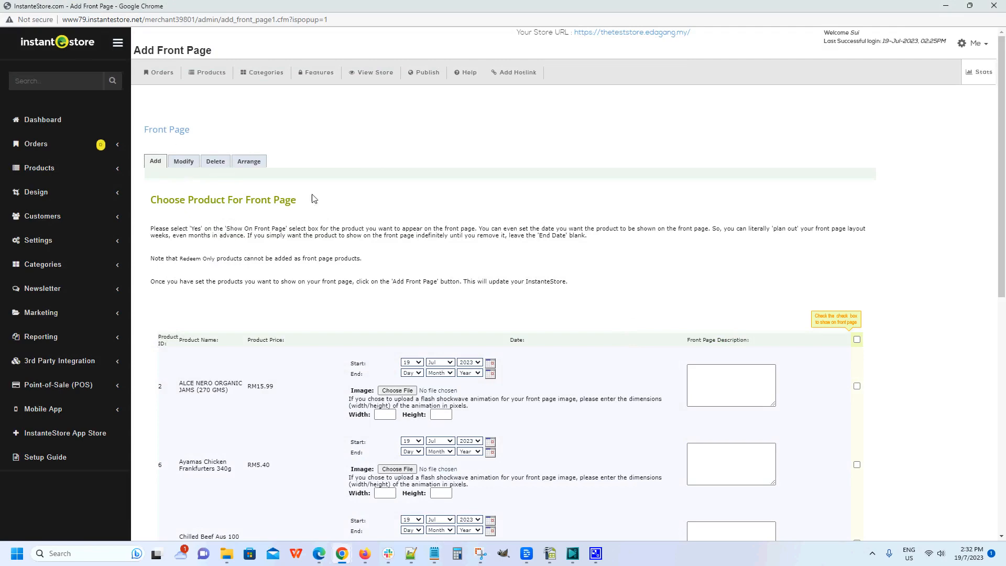
# - Review the Add Front Page form, including each product's date, image and description fields and the end year choices
pyautogui.scroll(-9, 549, 257)
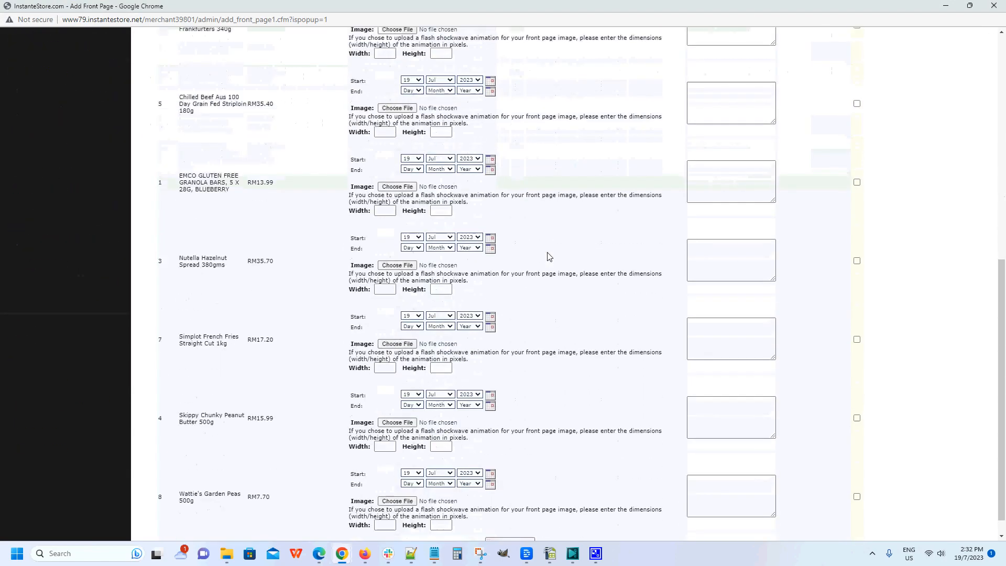
pyautogui.scroll(4, 548, 257)
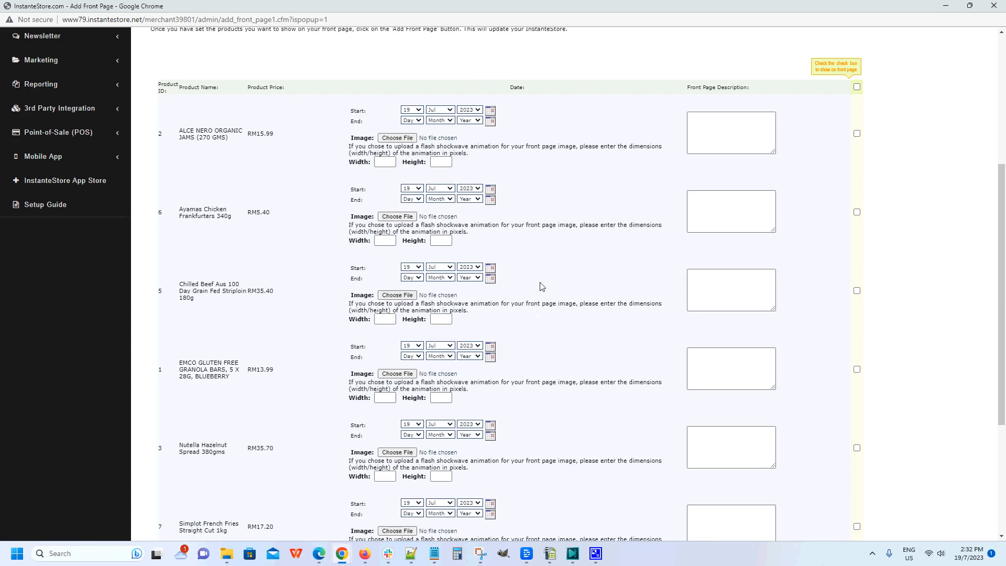
pyautogui.scroll(-4, 561, 328)
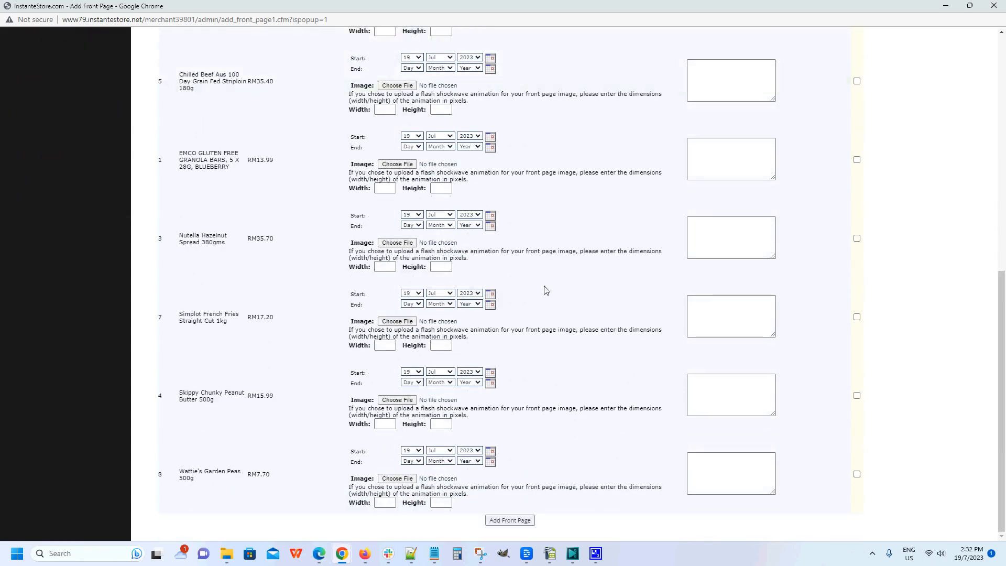
pyautogui.scroll(4, 549, 224)
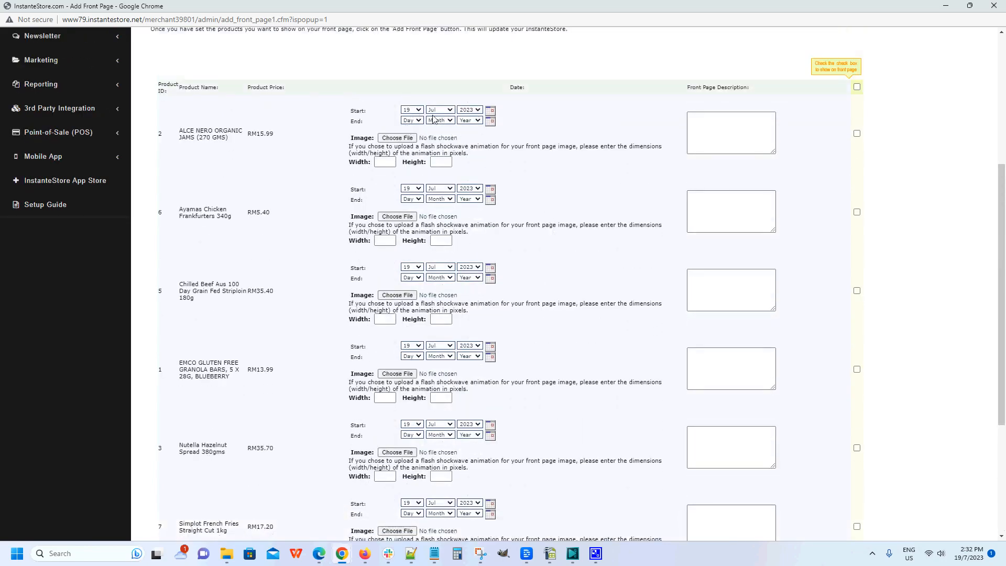
pyautogui.click(478, 121)
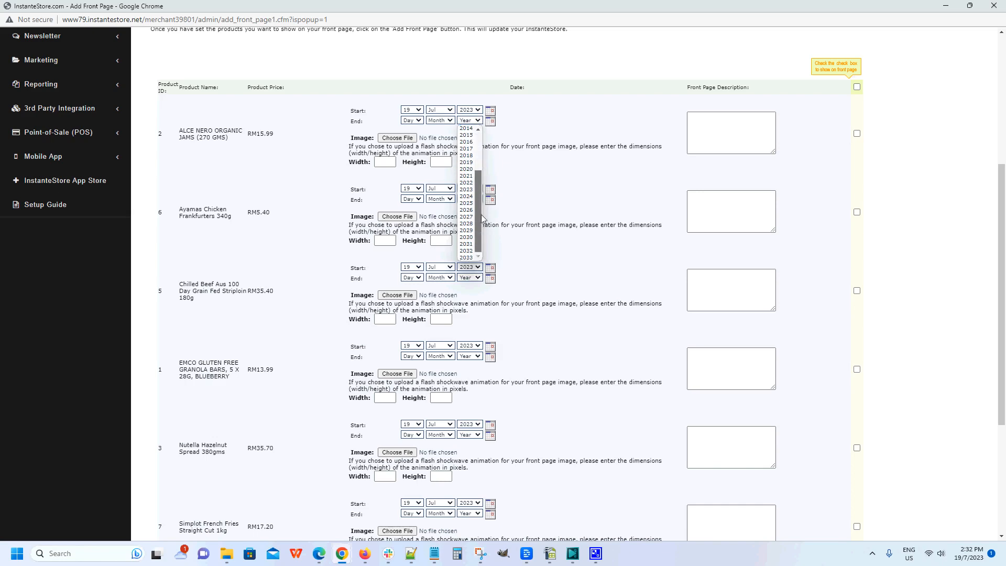
pyautogui.moveTo(478, 235); pyautogui.dragTo(480, 175)
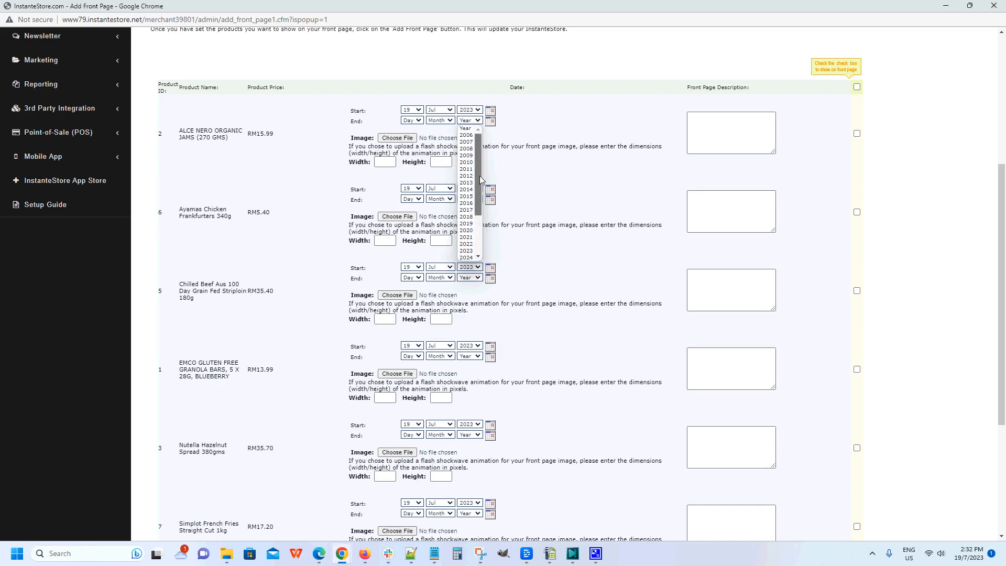
pyautogui.click(564, 164)
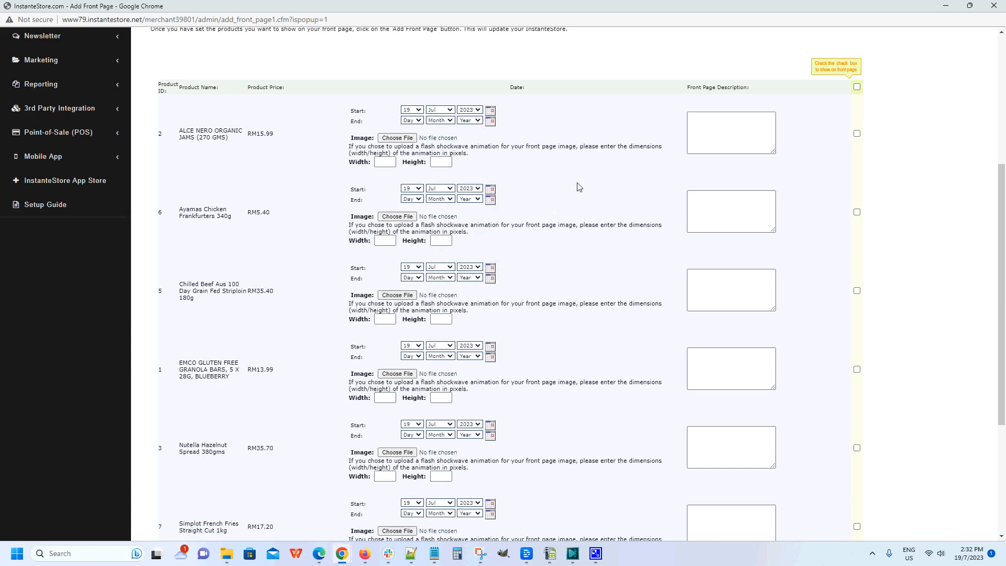
pyautogui.scroll(-10, 579, 187)
pyautogui.scroll(10, 579, 187)
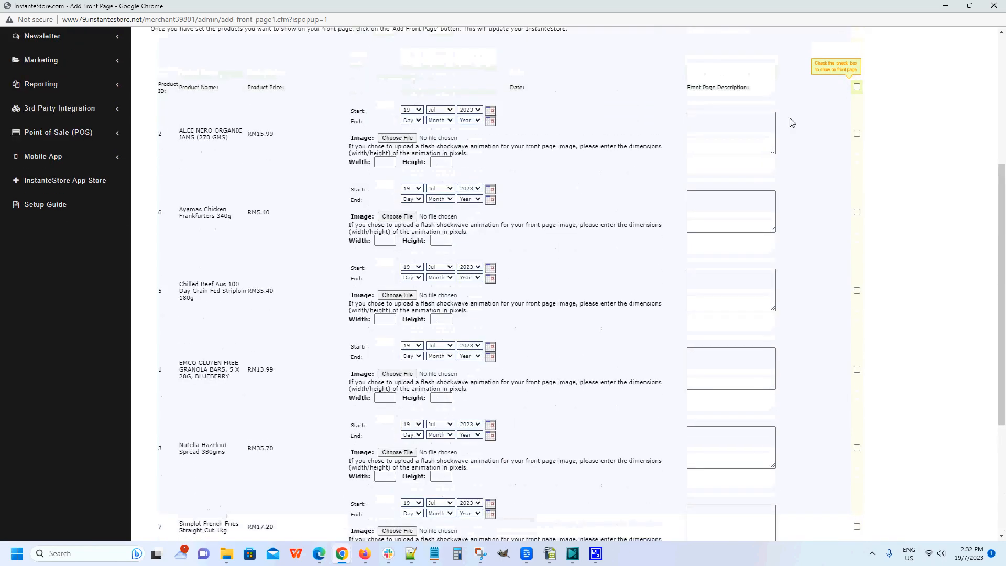
# - Select all listed products and add them to the store's front page, leaving the end dates blank
pyautogui.click(857, 86)
pyautogui.scroll(-4, 887, 154)
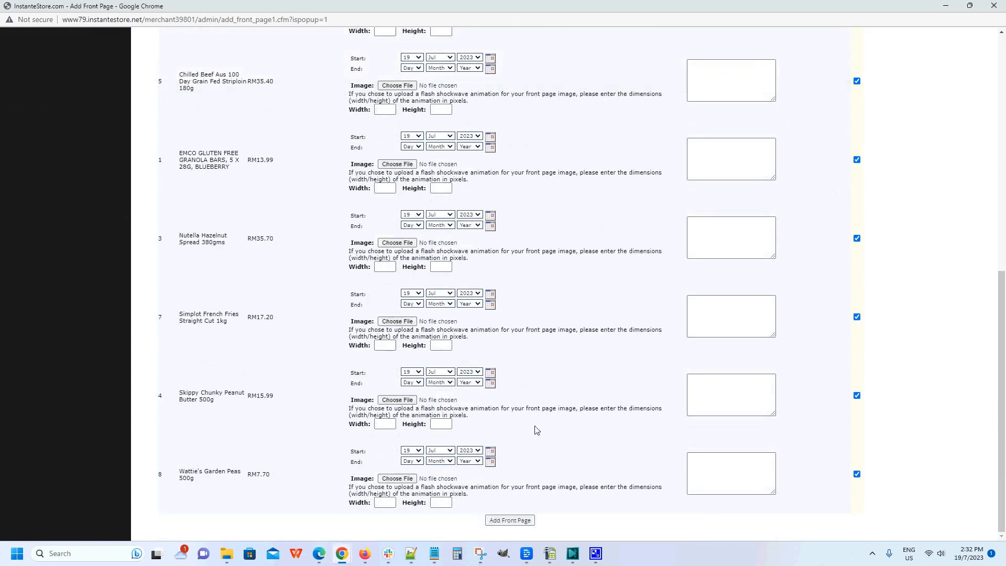
pyautogui.click(509, 520)
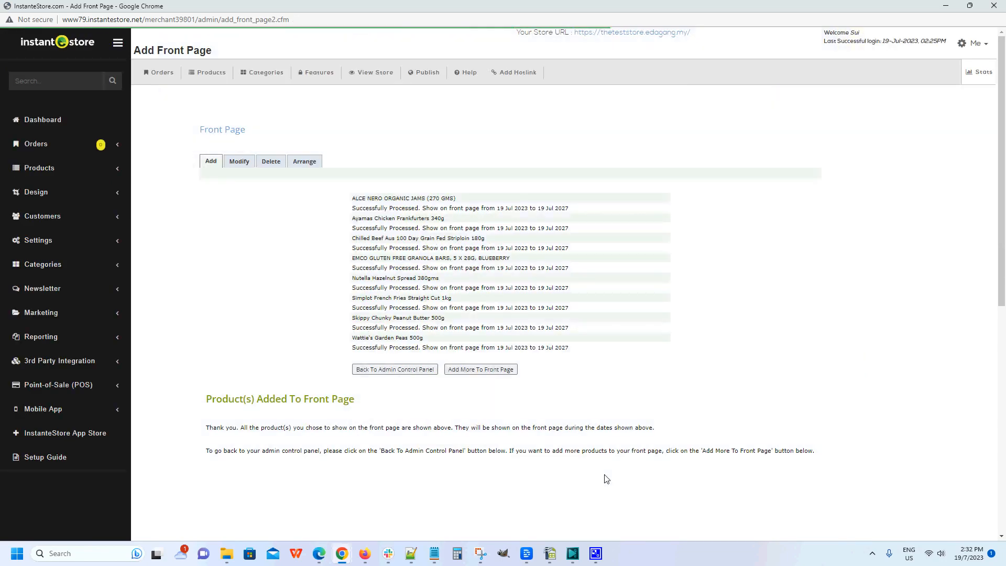
# - List all front page products for modification, and do the same for removal, using blank search fields
pyautogui.click(240, 164)
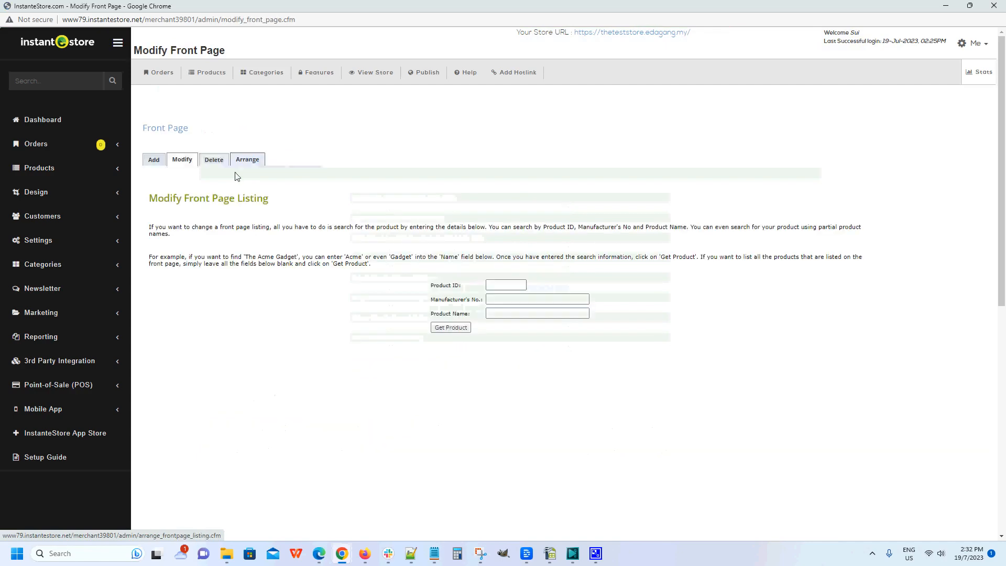
pyautogui.click(450, 328)
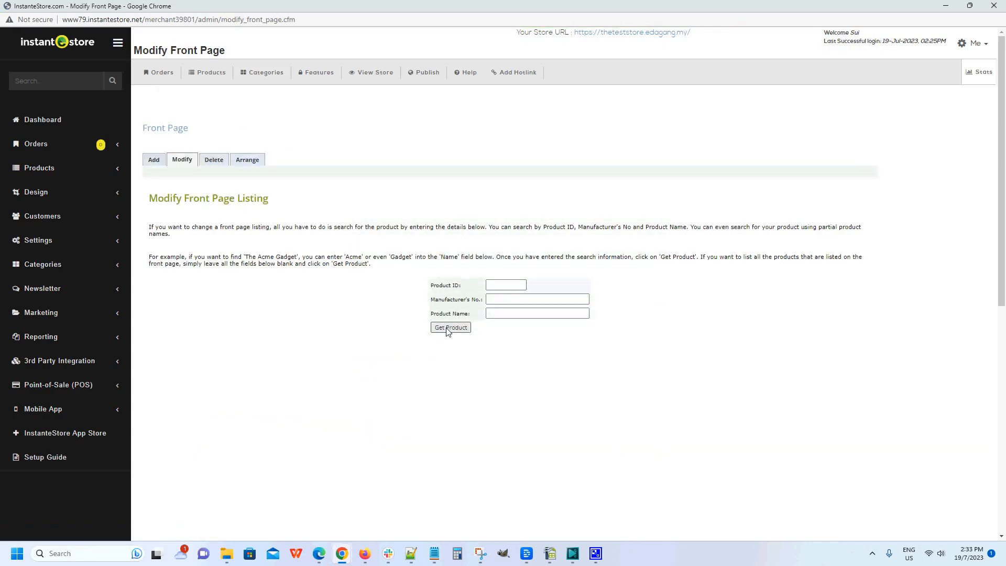
pyautogui.scroll(-5, 582, 331)
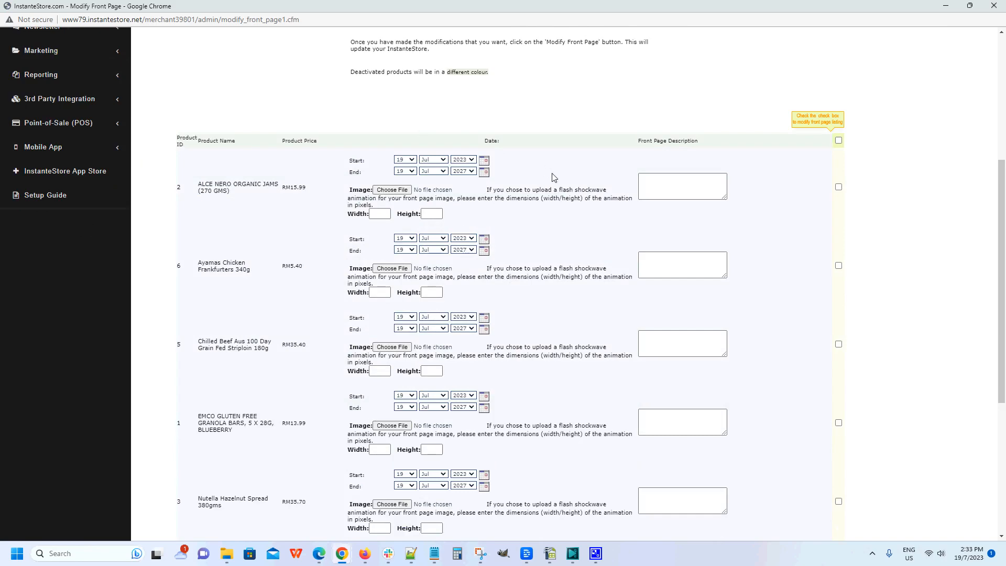
pyautogui.scroll(4, 553, 177)
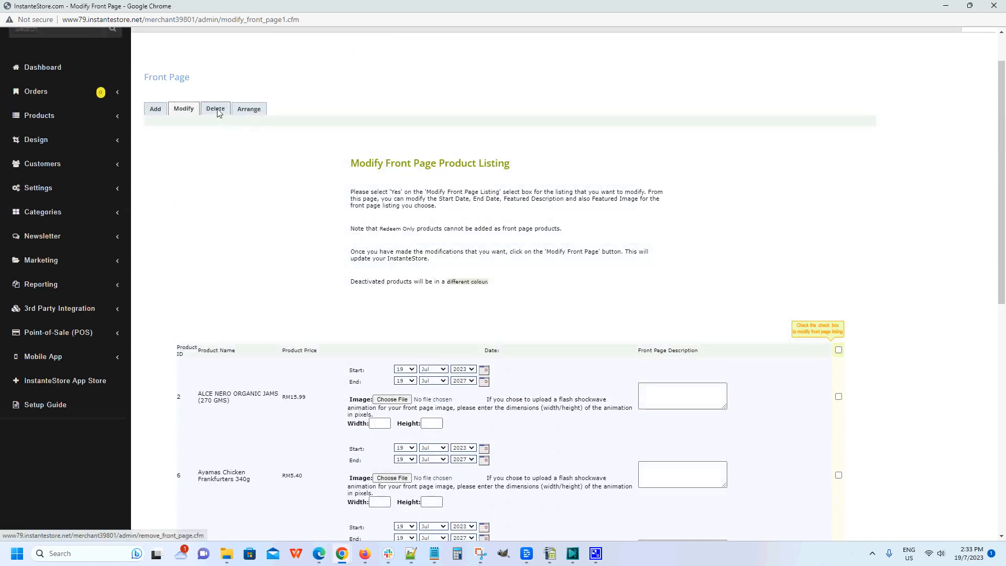
pyautogui.click(219, 111)
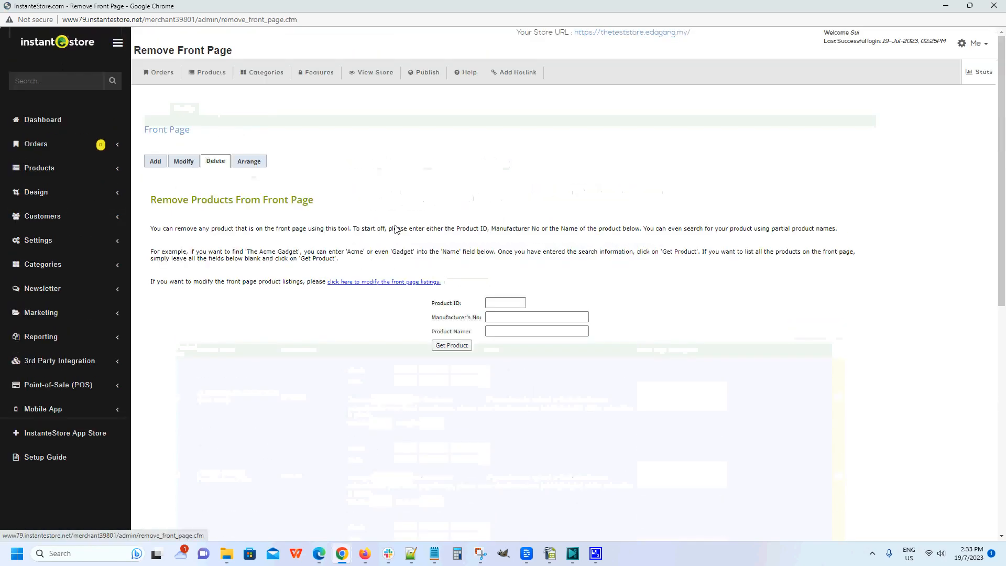
pyautogui.click(456, 347)
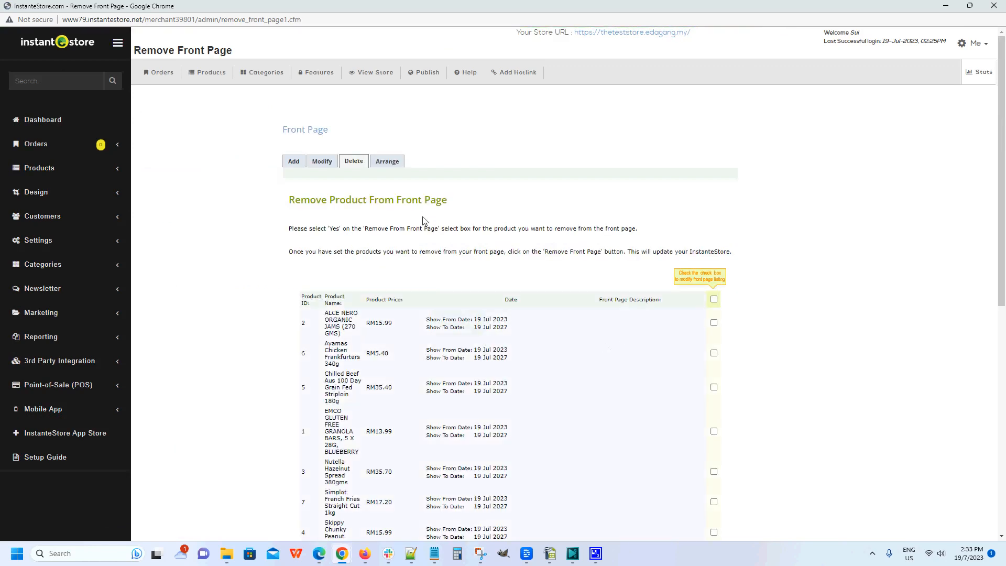
# - Open the front page arrangement and add ALCE NERO ORGANIC JAMS (270 GMS) and Skippy Chunky Peanut Butter 500g to the Prioritized Listing
pyautogui.click(389, 162)
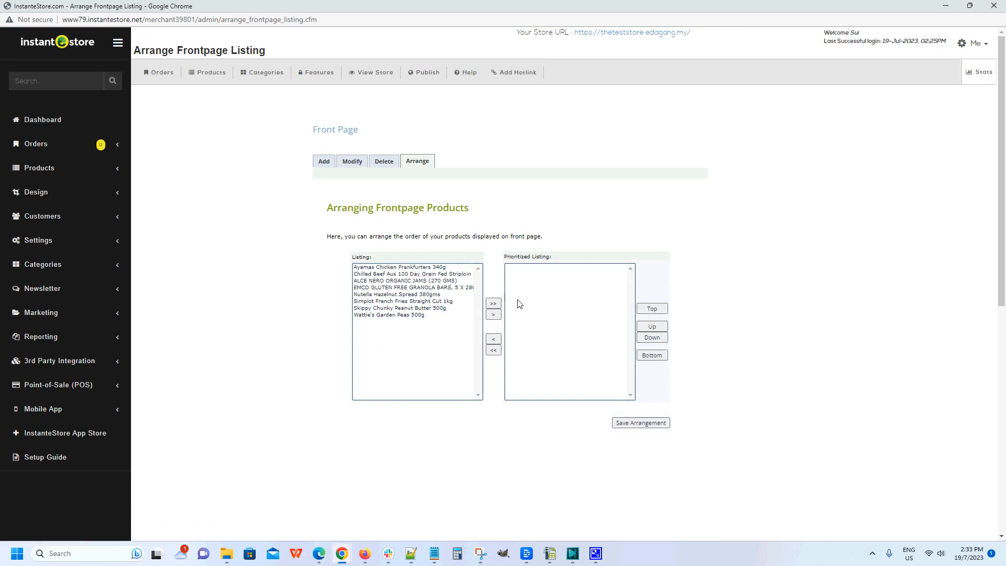
pyautogui.click(437, 280)
pyautogui.click(493, 314)
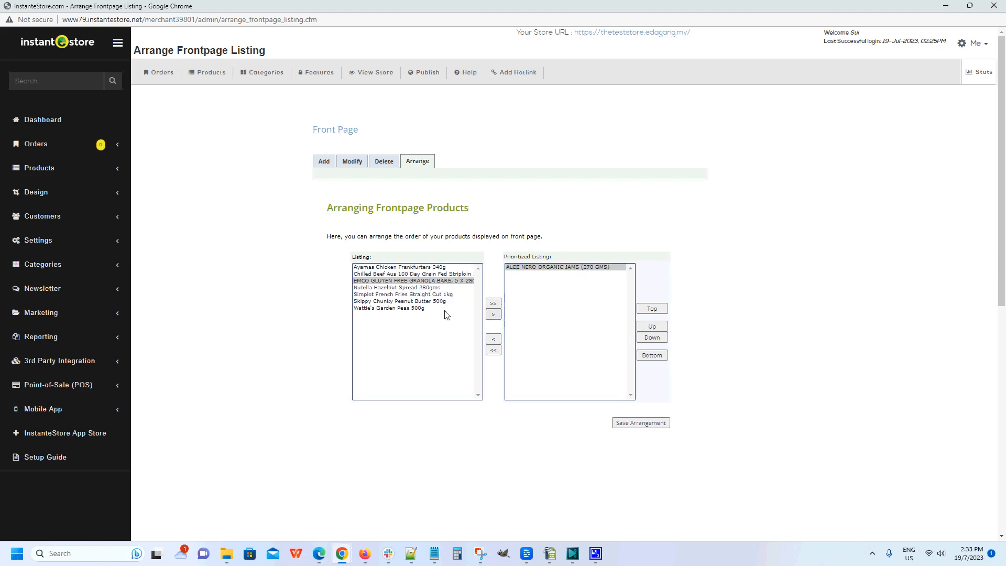
pyautogui.click(429, 303)
pyautogui.click(493, 314)
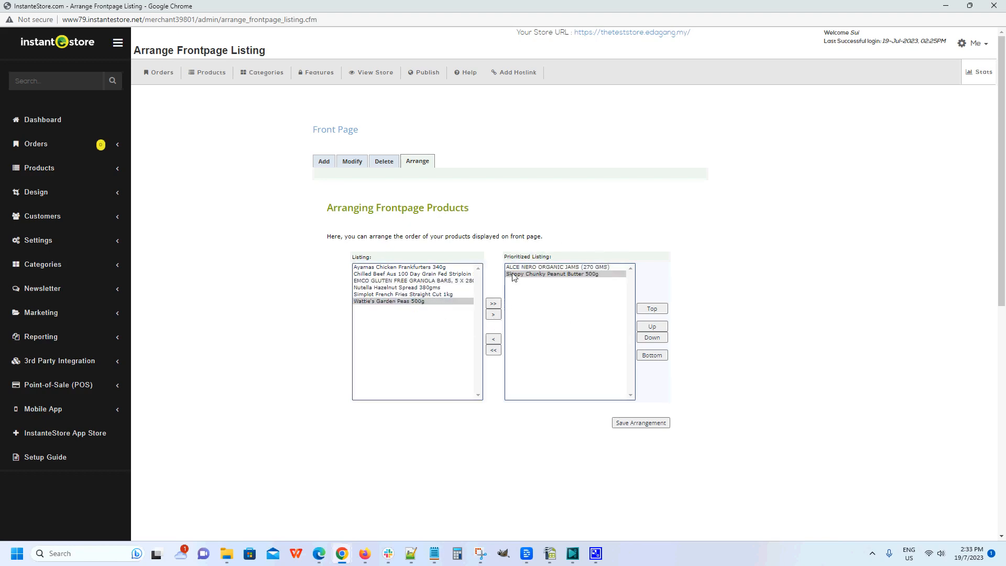
# - Move ALCE NERO ORGANIC JAMS (270 GMS) down one place in the Prioritized Listing
pyautogui.click(531, 267)
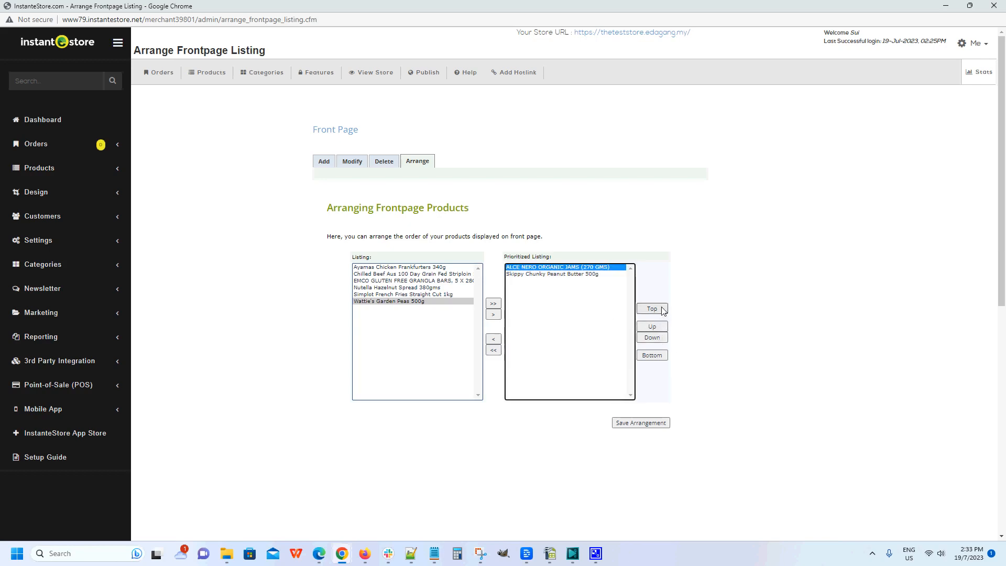
pyautogui.click(659, 338)
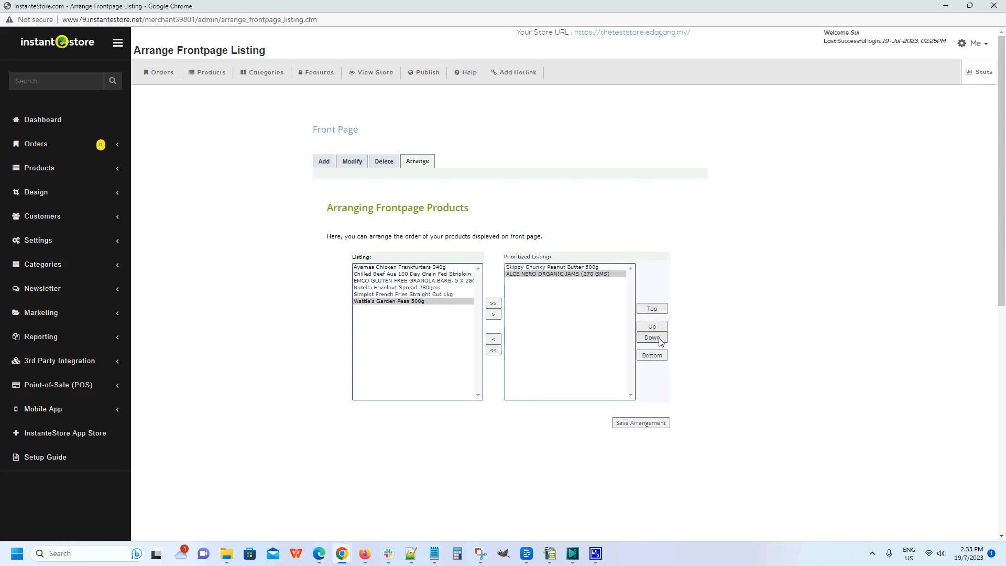
pyautogui.click(556, 277)
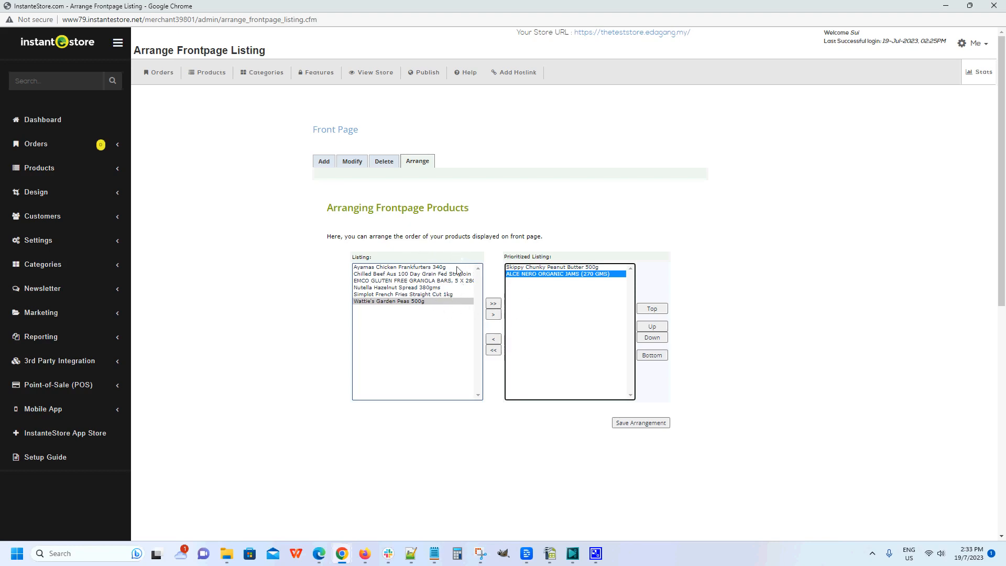
# - Add all remaining products to the Prioritized Listing and move Nutella Hazelnut Spread 380gms to the top of it
pyautogui.click(492, 304)
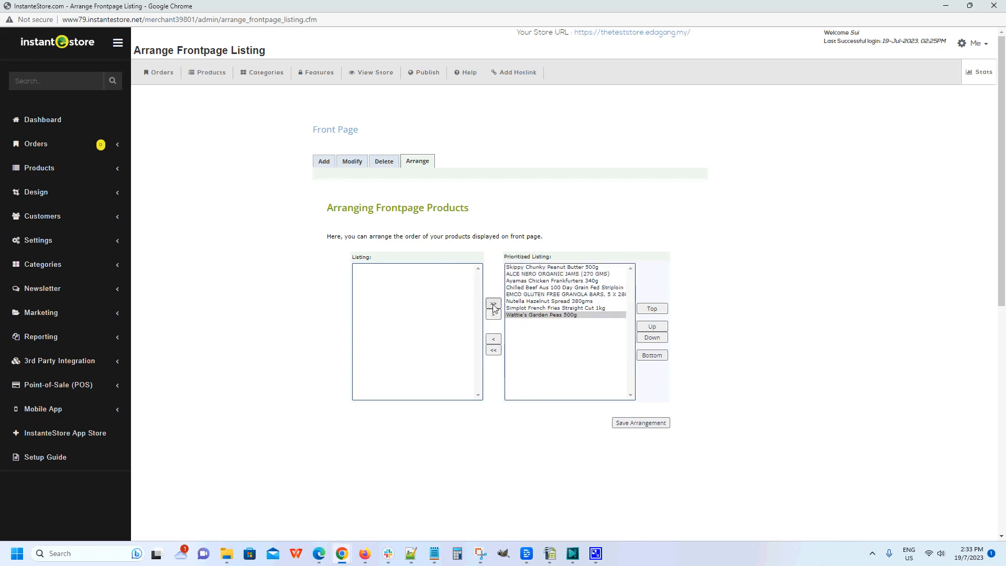
pyautogui.click(572, 302)
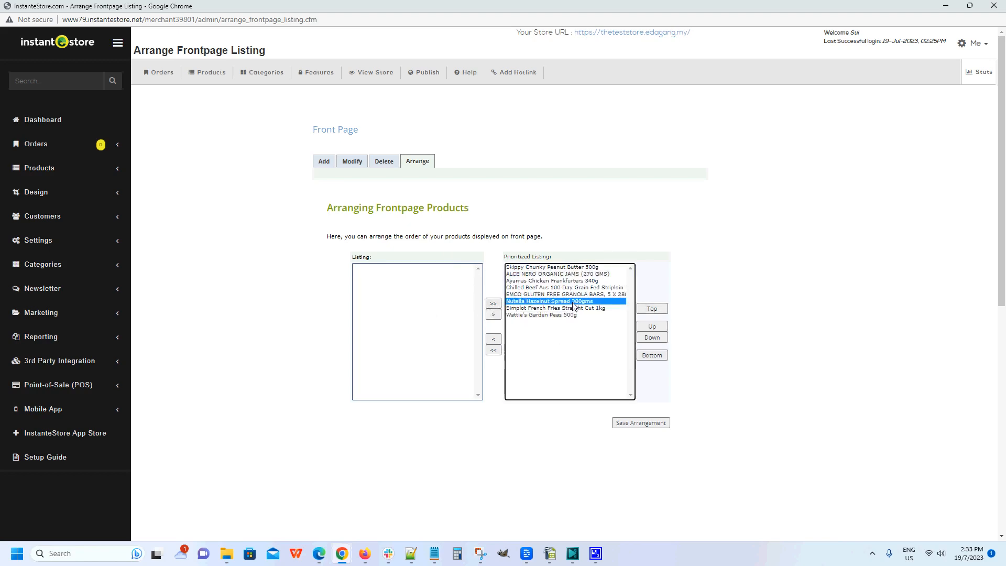
pyautogui.click(659, 311)
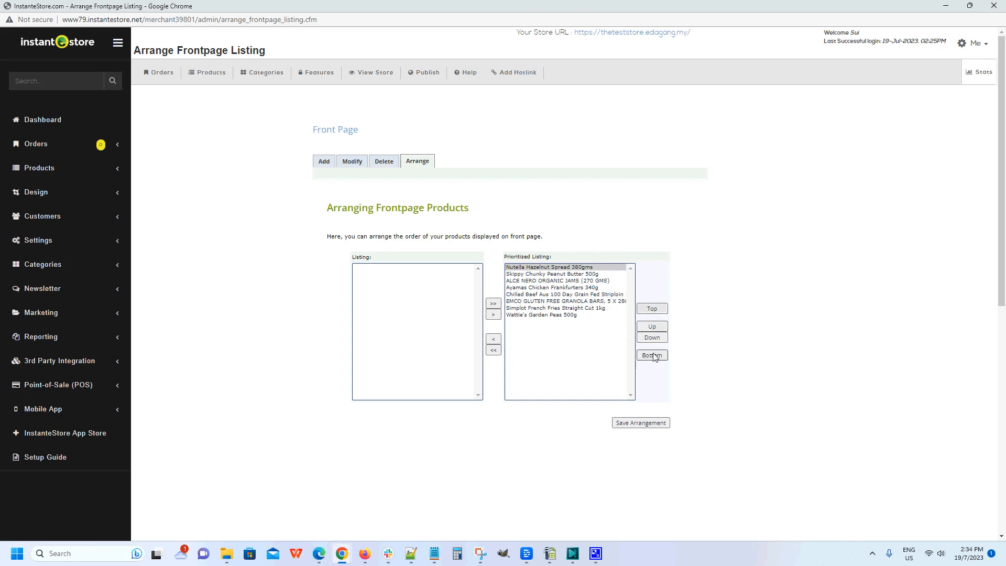
# - Move the EMCO GLUTEN FREE GRANOLA BARS down two places to the end of the Prioritized Listing and save the arrangement
pyautogui.click(602, 301)
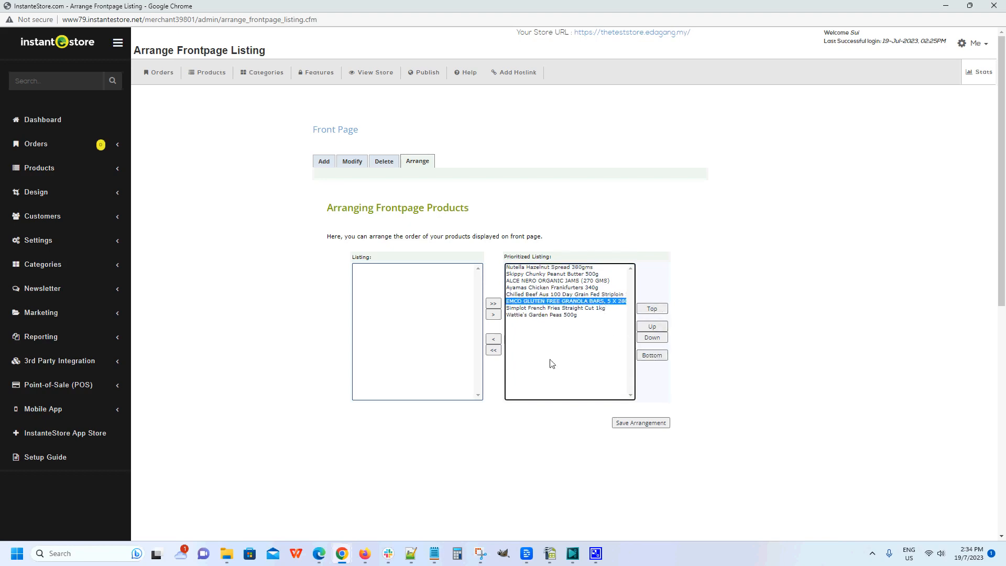
pyautogui.click(658, 342)
pyautogui.click(658, 341)
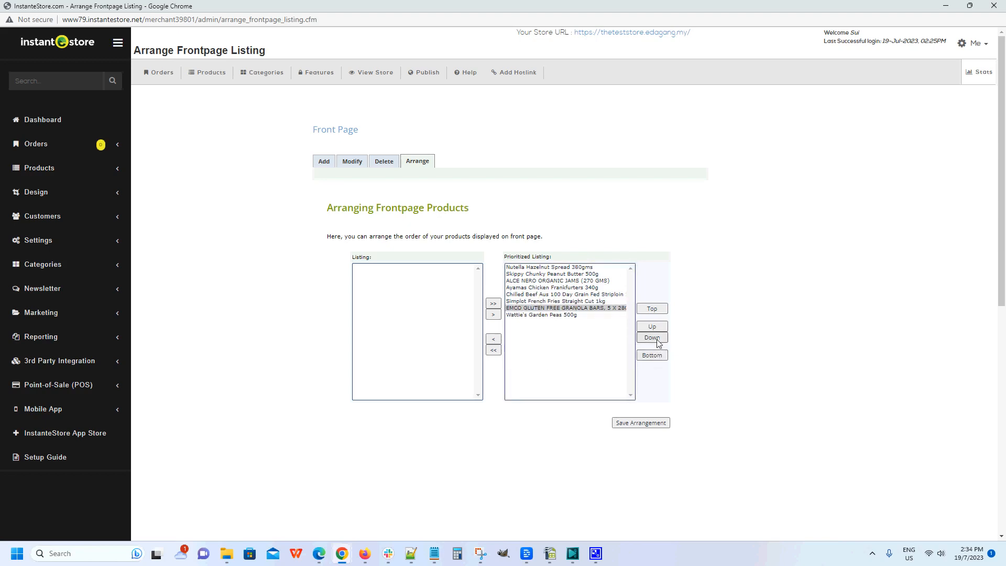
pyautogui.click(645, 423)
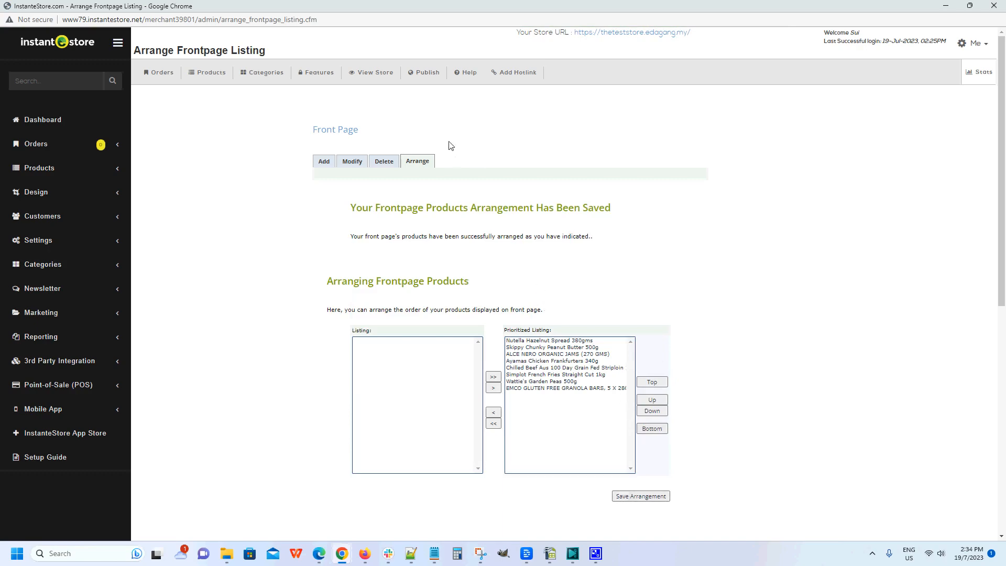
# - View the storefront and check the display order of the front page products
pyautogui.click(377, 74)
pyautogui.scroll(-4, 586, 228)
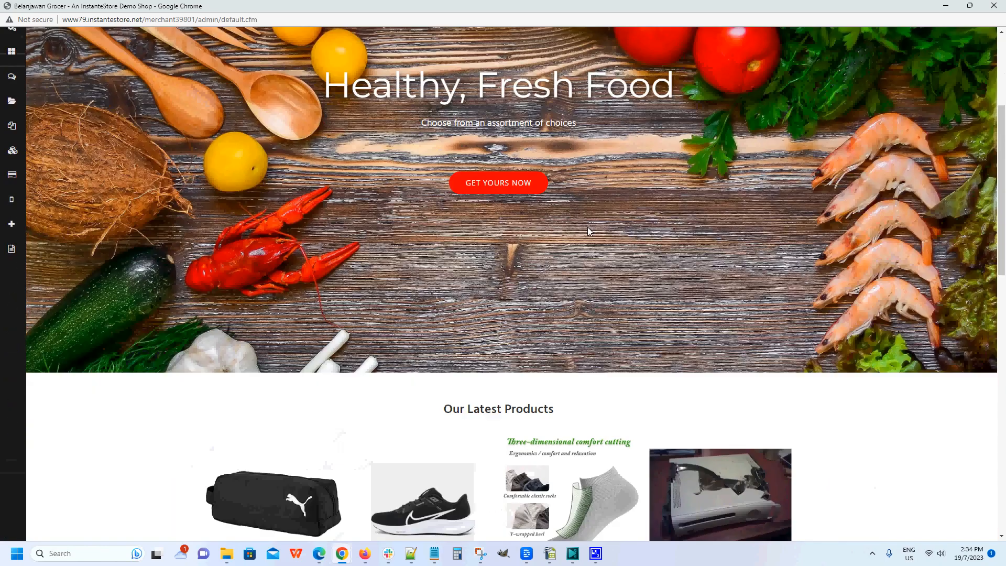
pyautogui.scroll(-10, 588, 230)
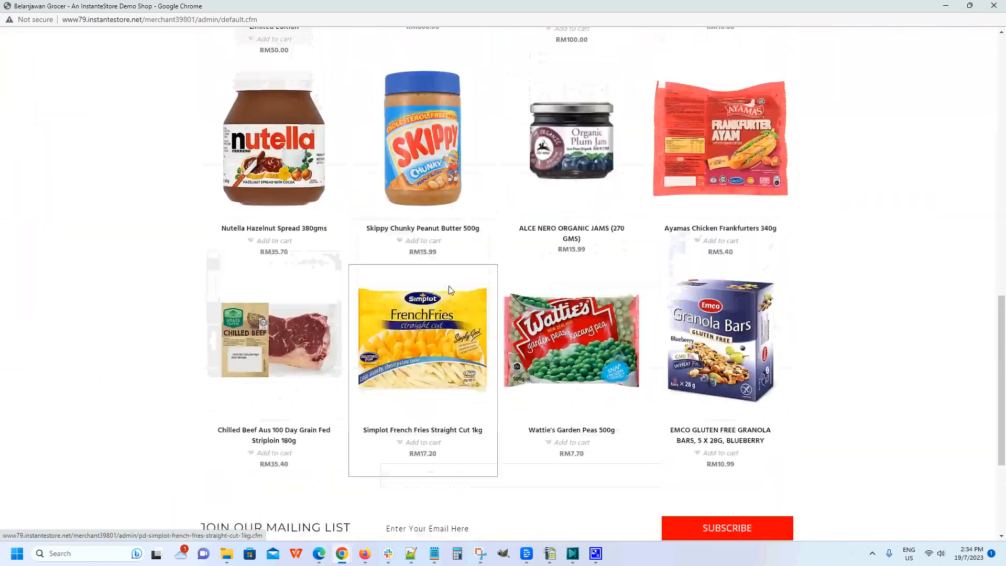
pyautogui.scroll(8, 449, 290)
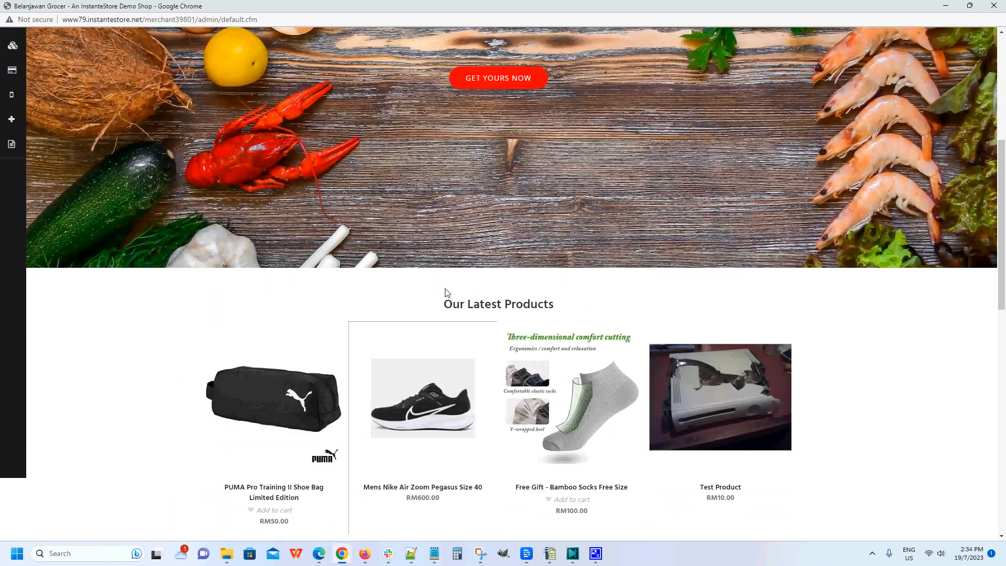
pyautogui.scroll(2, 447, 292)
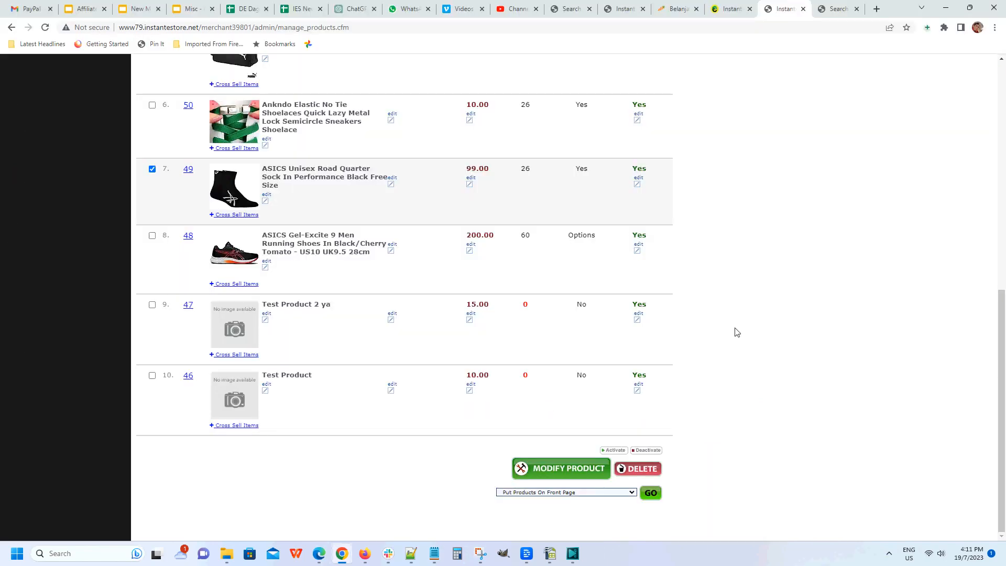
# - Set the batch action for the product list to View Product Stock Online
pyautogui.click(632, 492)
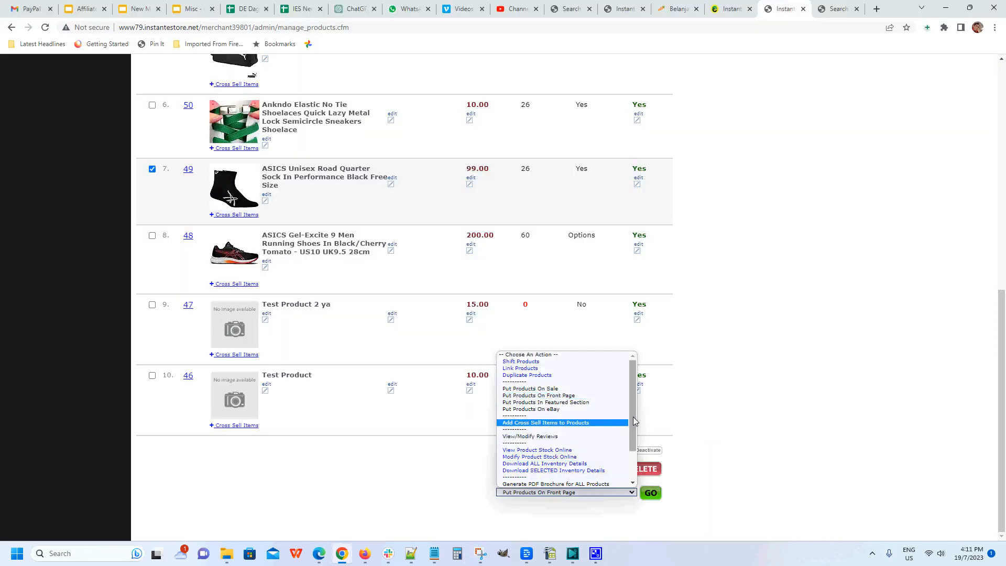
pyautogui.moveTo(634, 421); pyautogui.dragTo(636, 448)
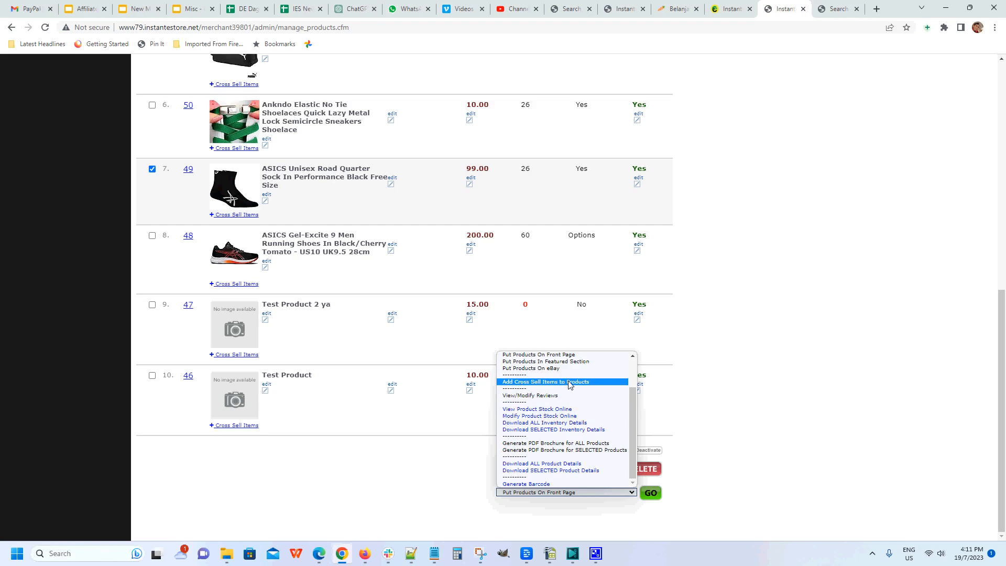
pyautogui.click(521, 409)
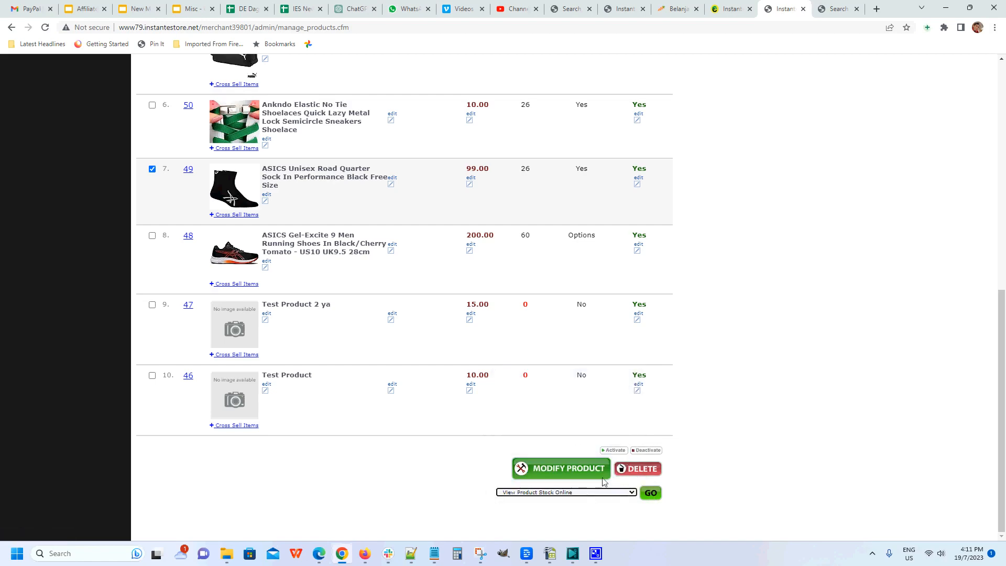
# - Examine the Inventory Control and Stock columns of the first products in the list
pyautogui.scroll(9, 603, 453)
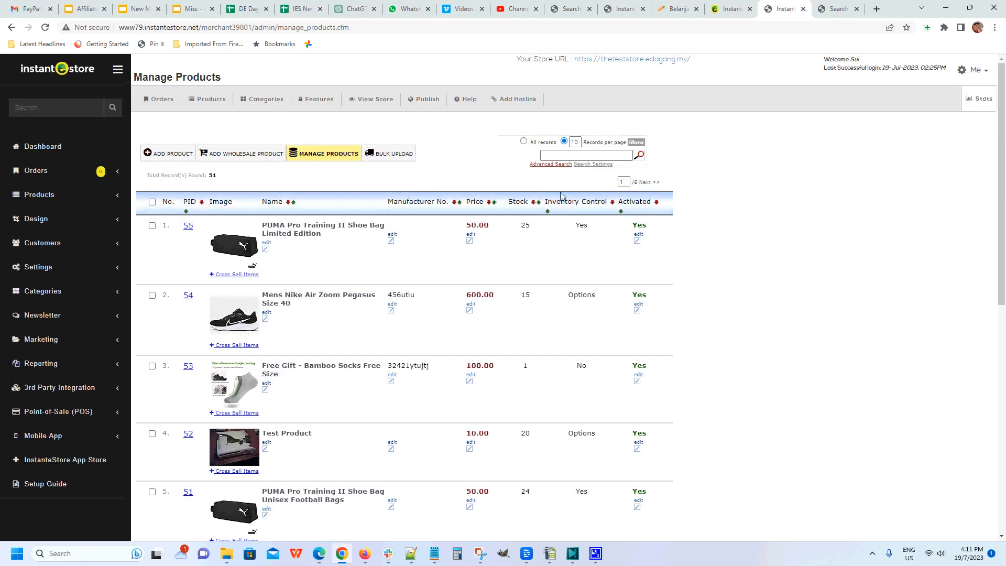
pyautogui.moveTo(551, 203); pyautogui.dragTo(587, 204)
pyautogui.click(595, 235)
pyautogui.moveTo(537, 298); pyautogui.dragTo(522, 298)
pyautogui.click(533, 235)
pyautogui.moveTo(533, 229); pyautogui.dragTo(521, 229)
pyautogui.click(535, 240)
# - Add Mens Nike Air Zoom Pegasus Size 40 to the selection and view the current stock levels of the selected products
pyautogui.click(152, 297)
pyautogui.scroll(-9, 526, 298)
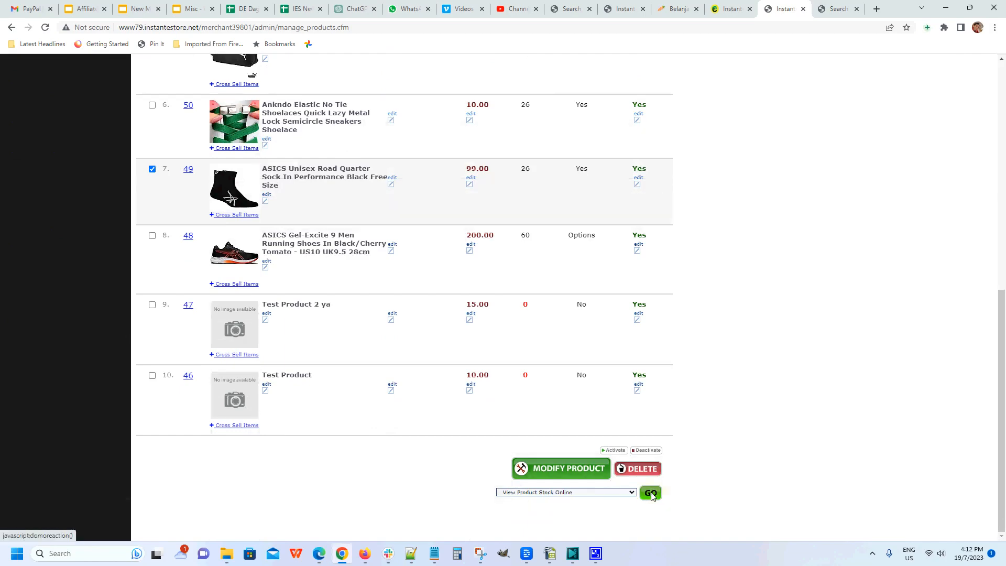
pyautogui.click(651, 493)
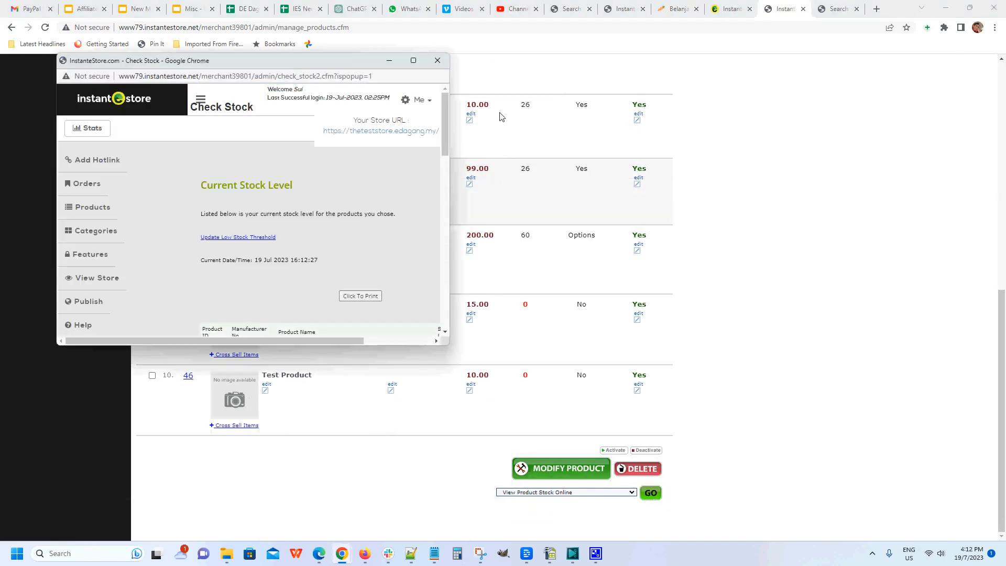
pyautogui.click(413, 60)
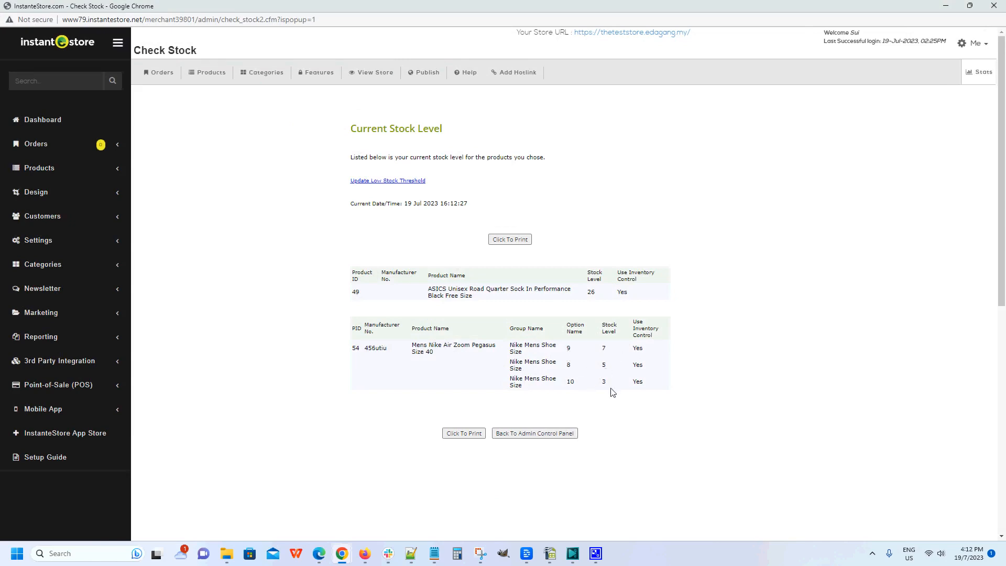
pyautogui.click(994, 5)
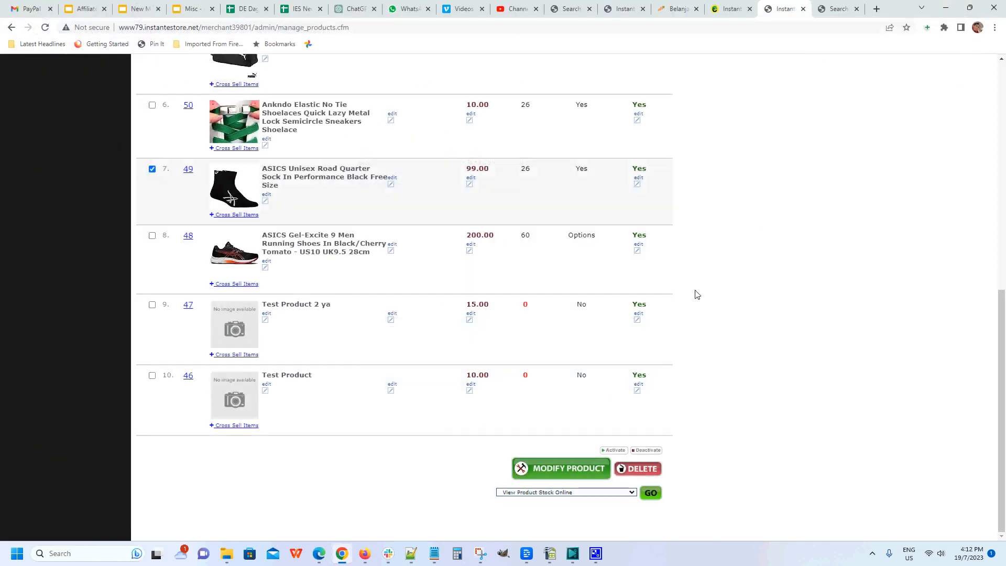
# - Choose the Modify Product Stock Online action and replace Mens Nike Air Zoom Pegasus in the selection with PUMA Pro Training II Shoe Bag Limited Edition
pyautogui.click(589, 494)
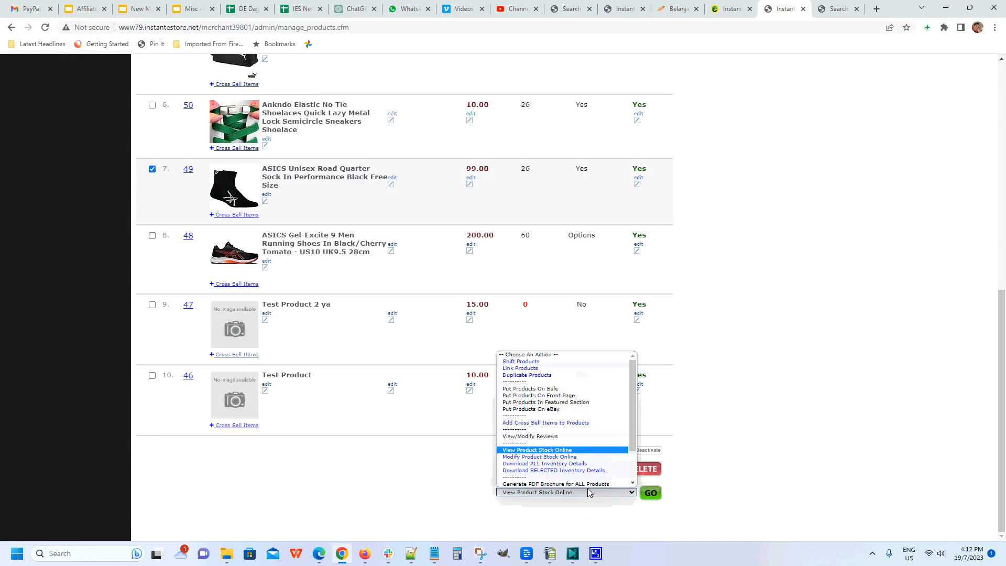
pyautogui.click(591, 457)
pyautogui.scroll(10, 691, 422)
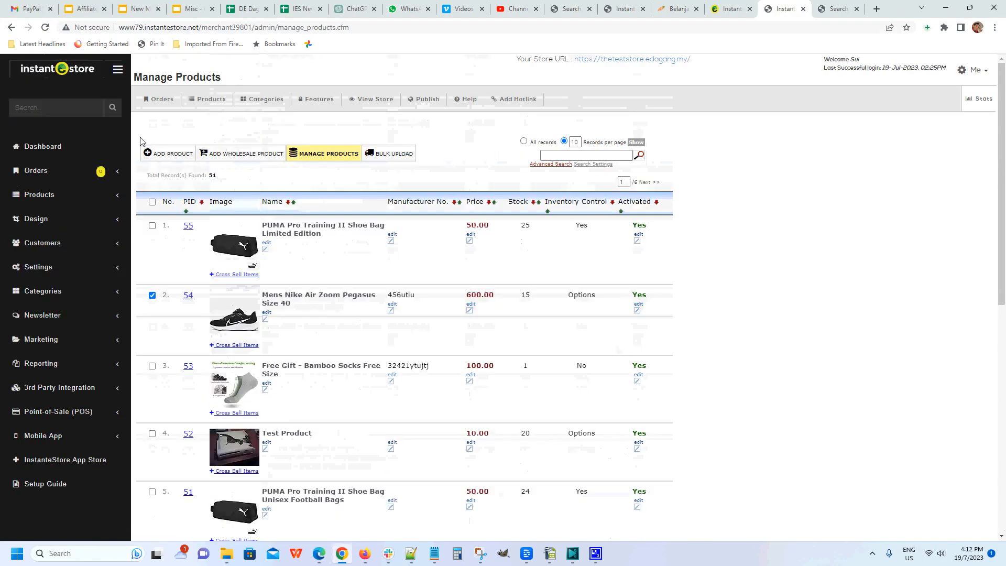
pyautogui.click(152, 296)
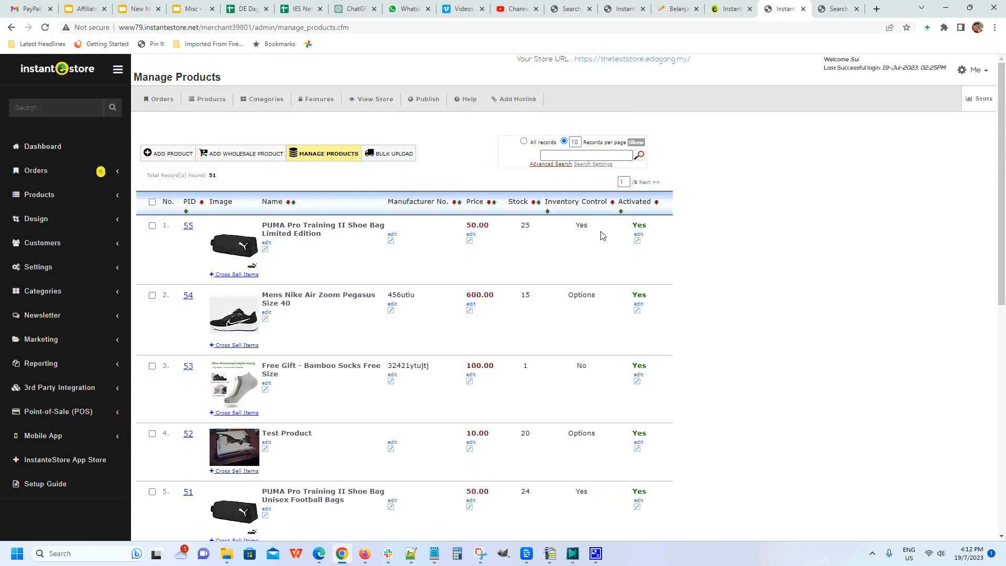
pyautogui.click(153, 226)
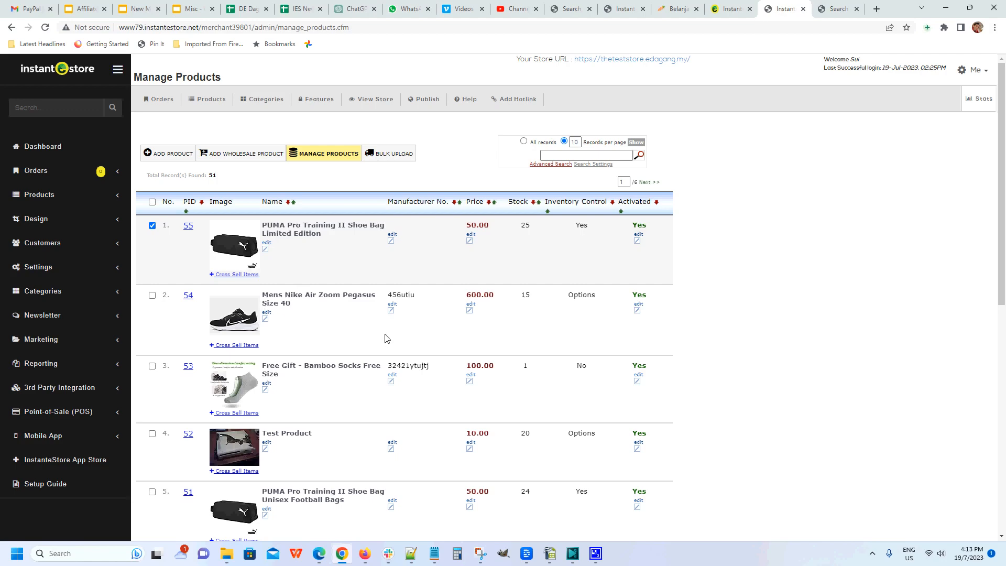
# - Open the online stock modification form for the two selected products in a maximized window
pyautogui.scroll(-8, 651, 338)
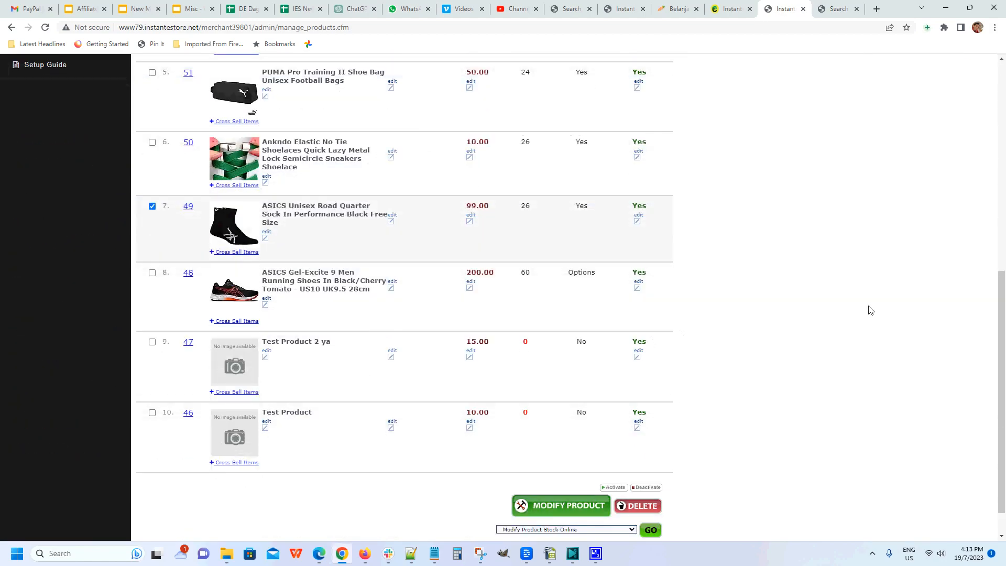
pyautogui.scroll(-1, 870, 310)
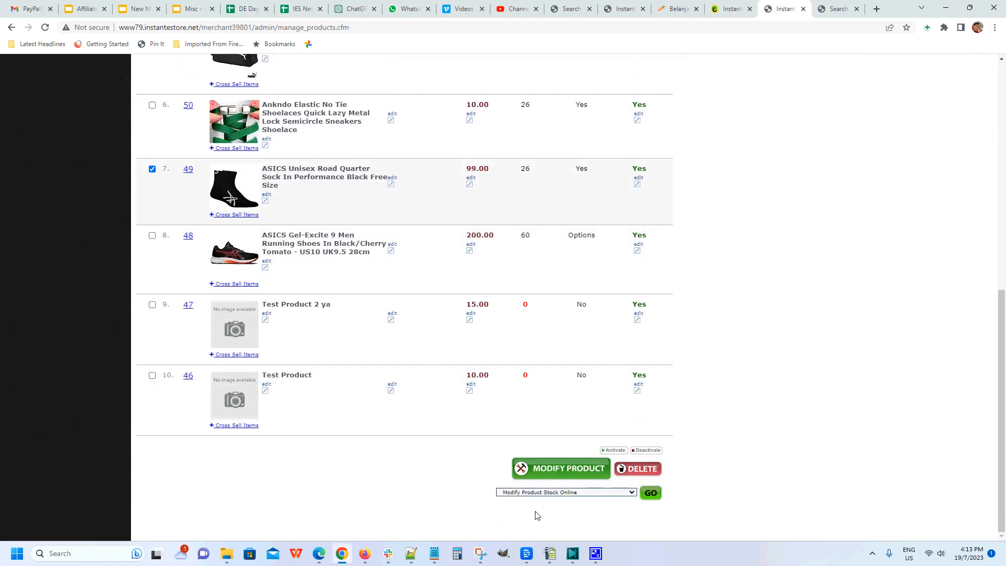
pyautogui.click(652, 495)
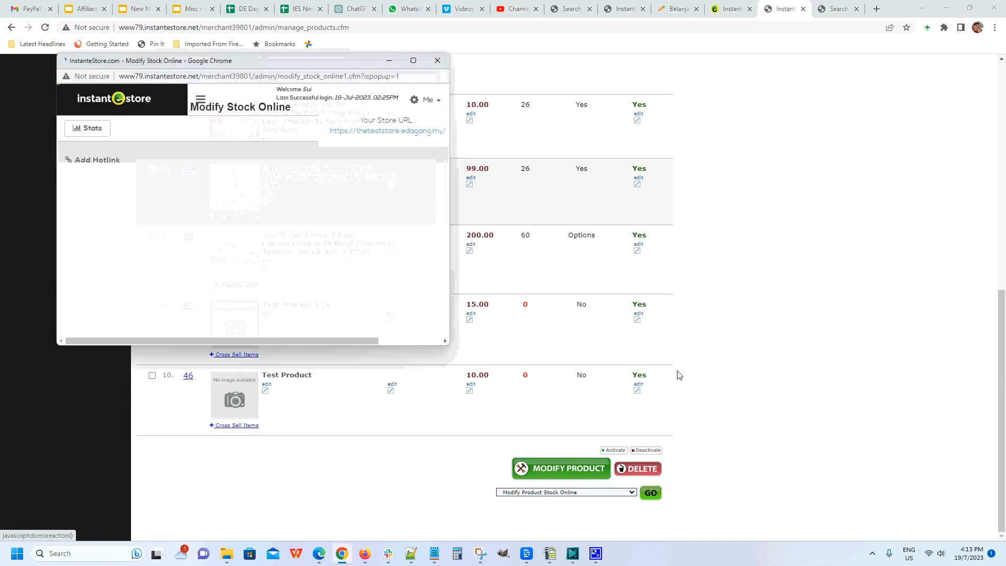
pyautogui.click(413, 60)
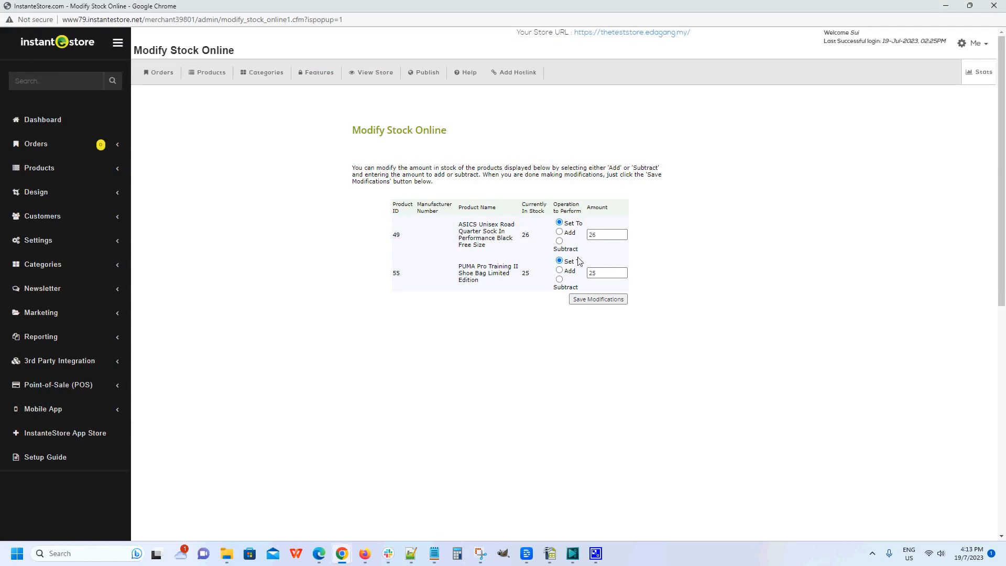
# - Review the selected products in the Manage Products list and return to the Modify Stock Online window
pyautogui.click(945, 5)
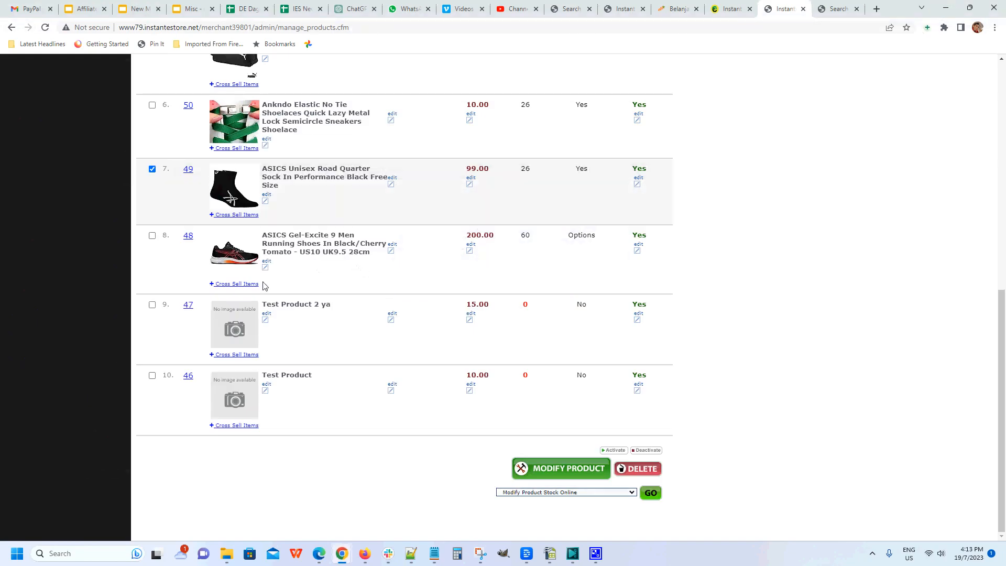
pyautogui.scroll(5, 169, 347)
pyautogui.scroll(-4, 173, 355)
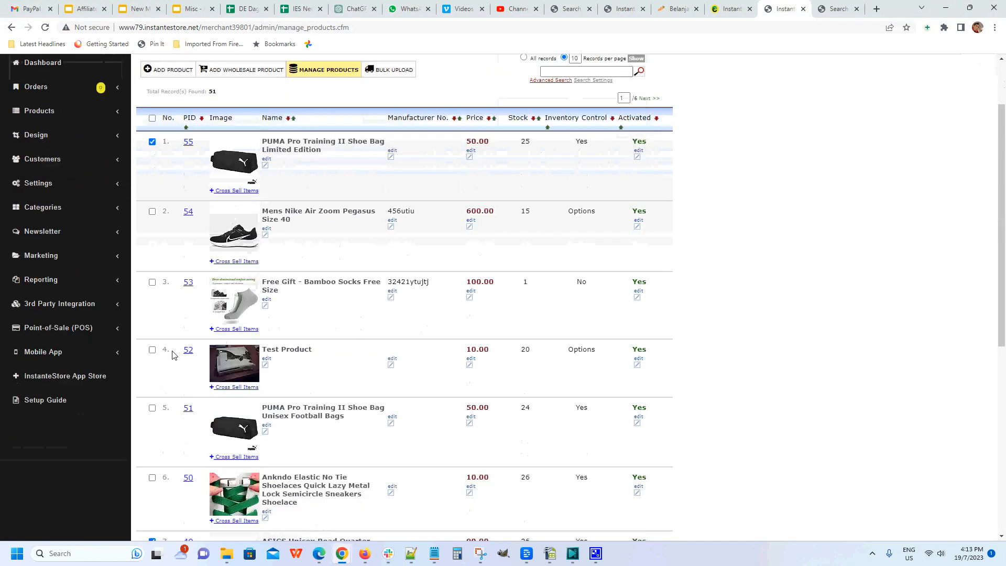
pyautogui.scroll(-4, 263, 382)
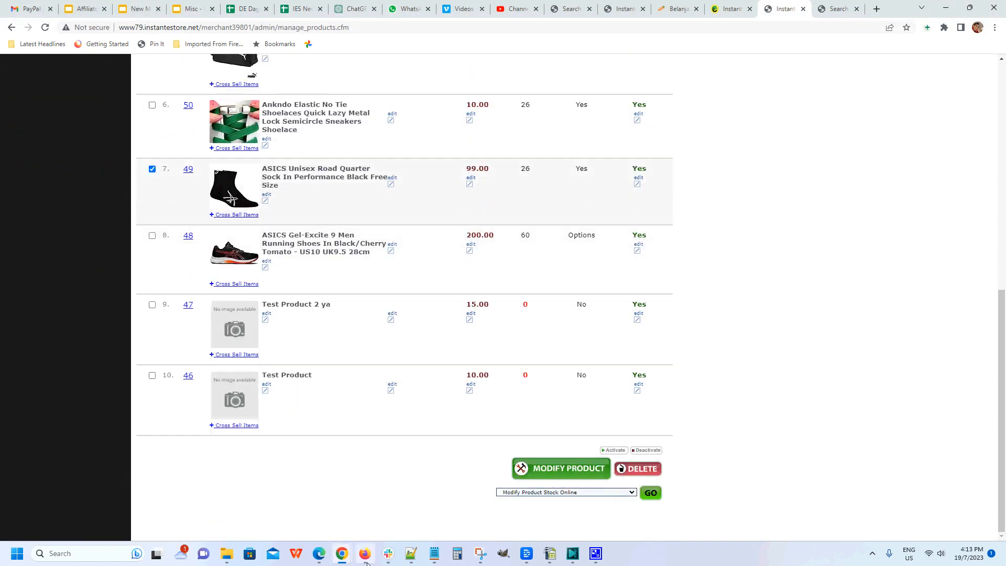
pyautogui.moveTo(374, 563)
pyautogui.moveTo(342, 556)
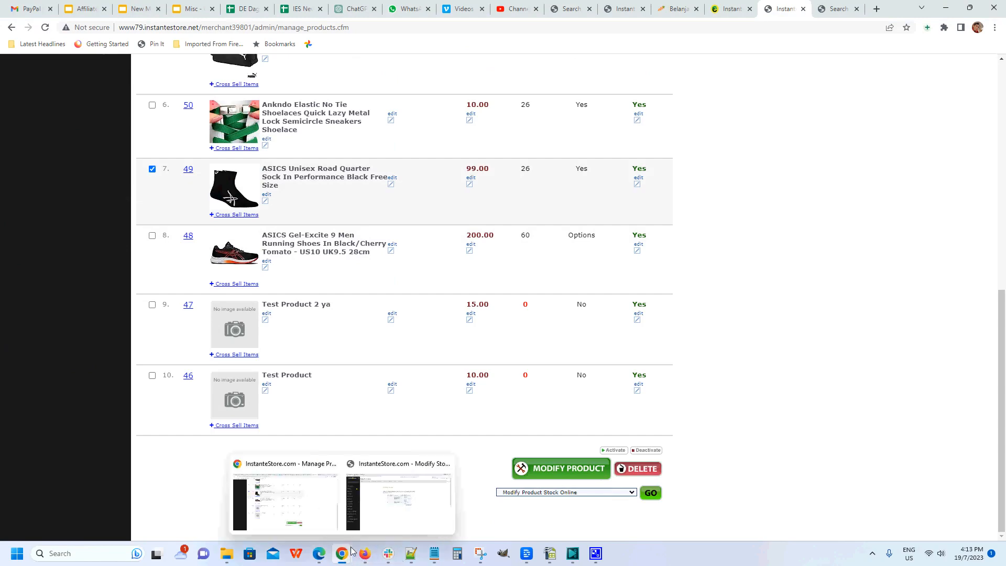
pyautogui.click(385, 525)
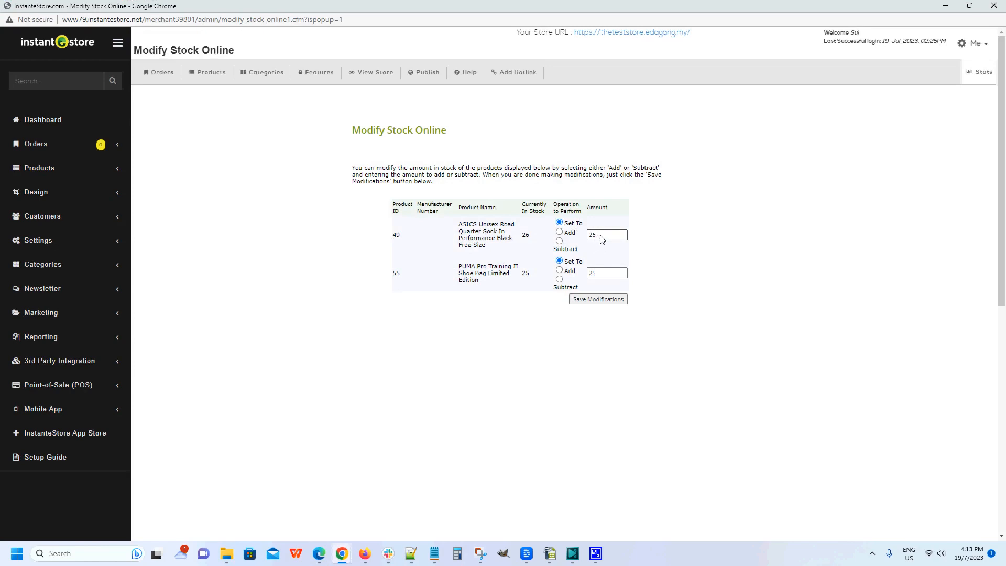
# - Set the ASICS Unisex Road Quarter Sock's stock to 30, add 3 to the PUMA Pro Training II Shoe Bag's stock, and save the modifications
pyautogui.moveTo(602, 239); pyautogui.dragTo(590, 240)
pyautogui.write('30')
pyautogui.click(573, 283)
pyautogui.click(560, 271)
pyautogui.doubleClick(591, 273)
pyautogui.write('3')
pyautogui.click(591, 300)
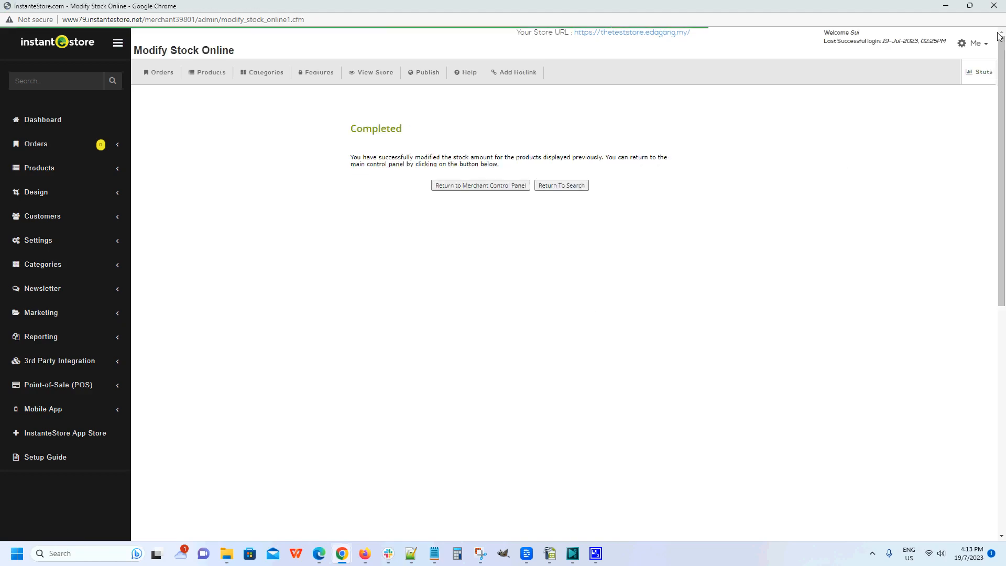
# - Close the stock modification window and refresh the product list to check the updated stock amounts
pyautogui.click(999, 7)
pyautogui.scroll(3, 722, 301)
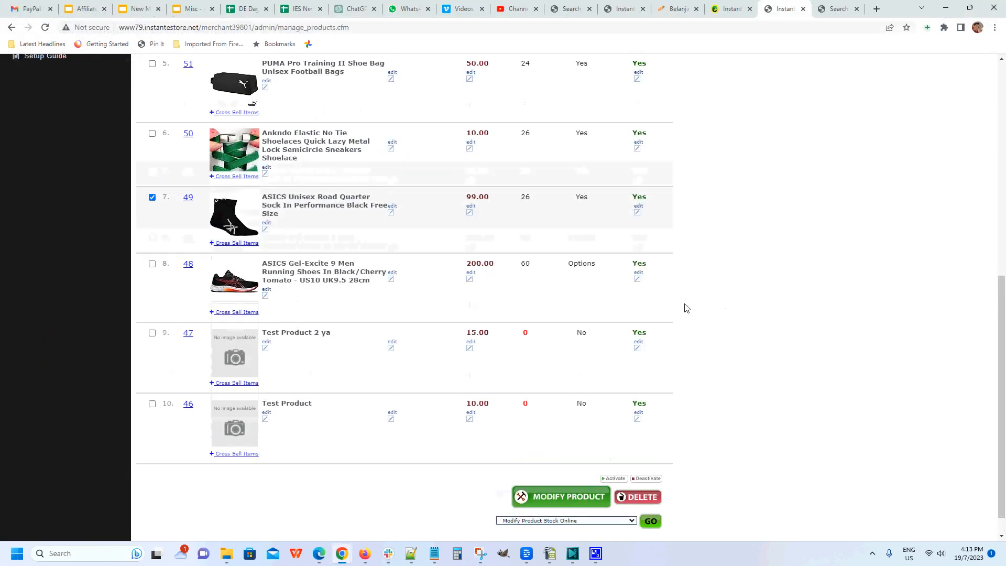
pyautogui.scroll(5, 258, 345)
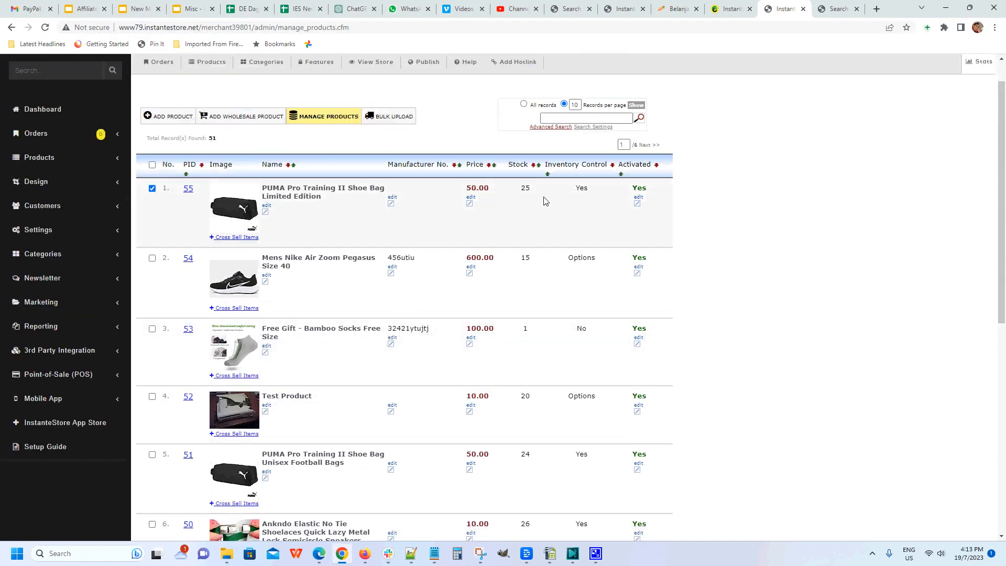
pyautogui.press('F5')
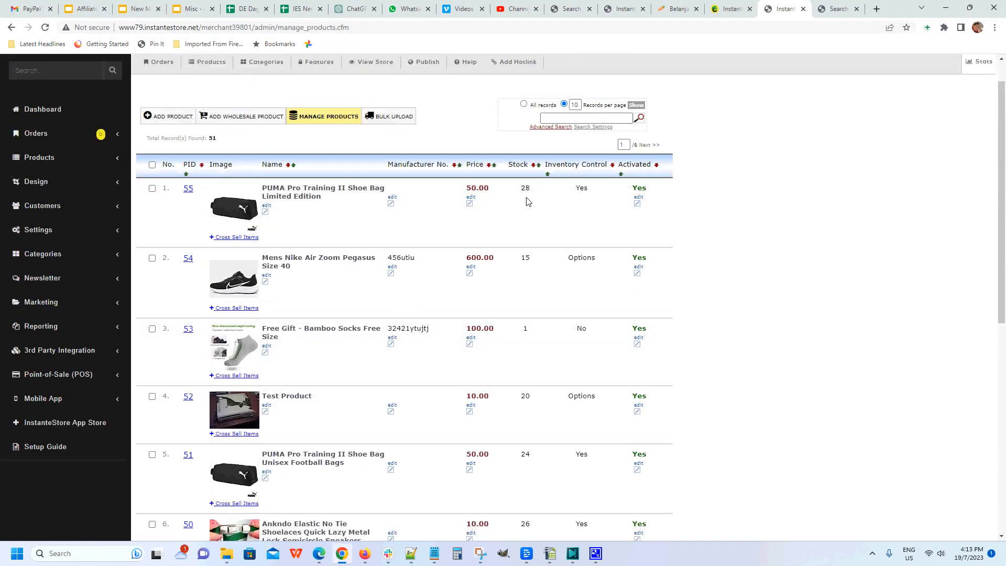
# - Select the ASICS Gel-Excite 9 Men Running Shoes and the ASICS Unisex Road Quarter Sock in the product list
pyautogui.scroll(-3, 532, 200)
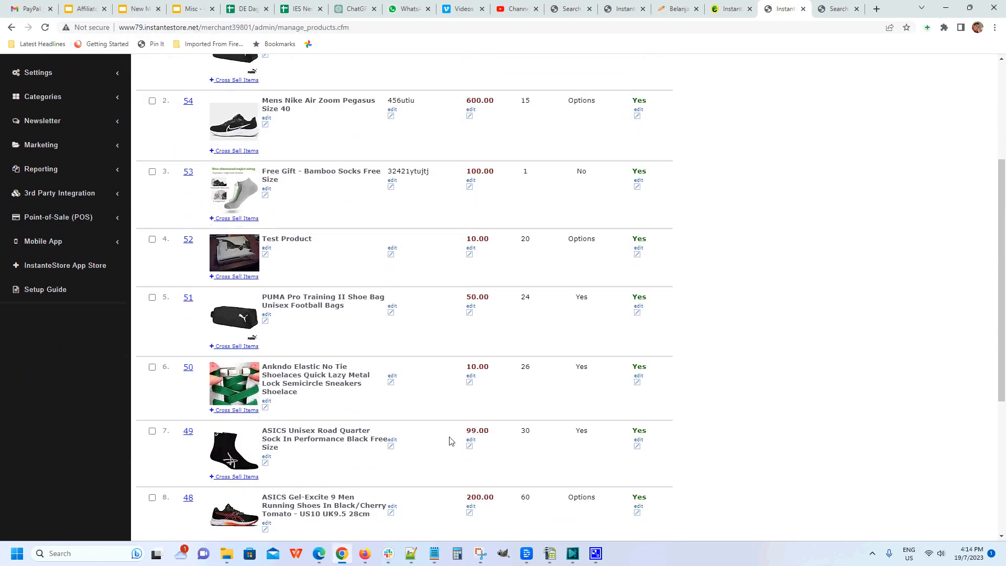
pyautogui.scroll(-1, 373, 451)
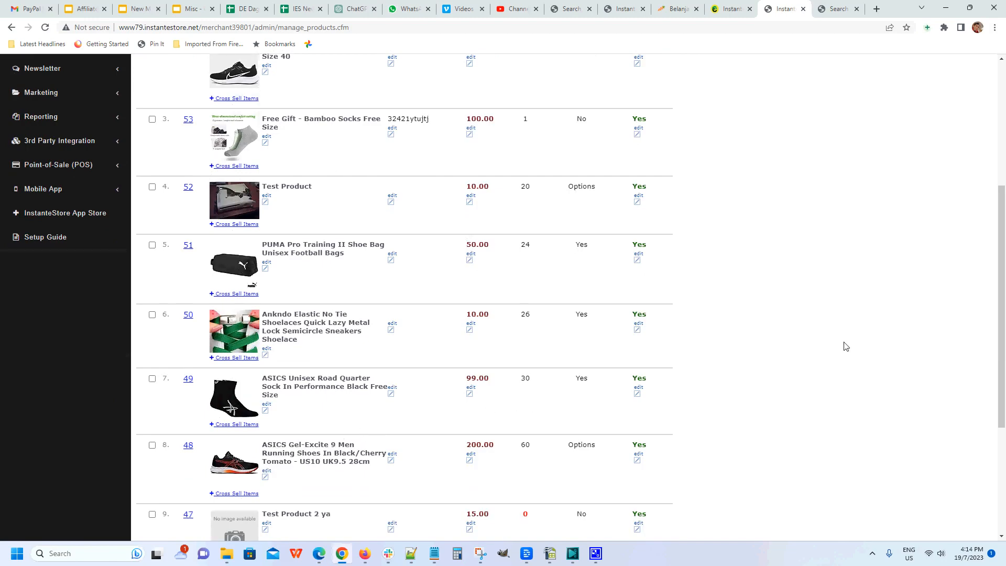
pyautogui.scroll(4, 842, 344)
pyautogui.scroll(-7, 823, 346)
pyautogui.scroll(-1, 820, 351)
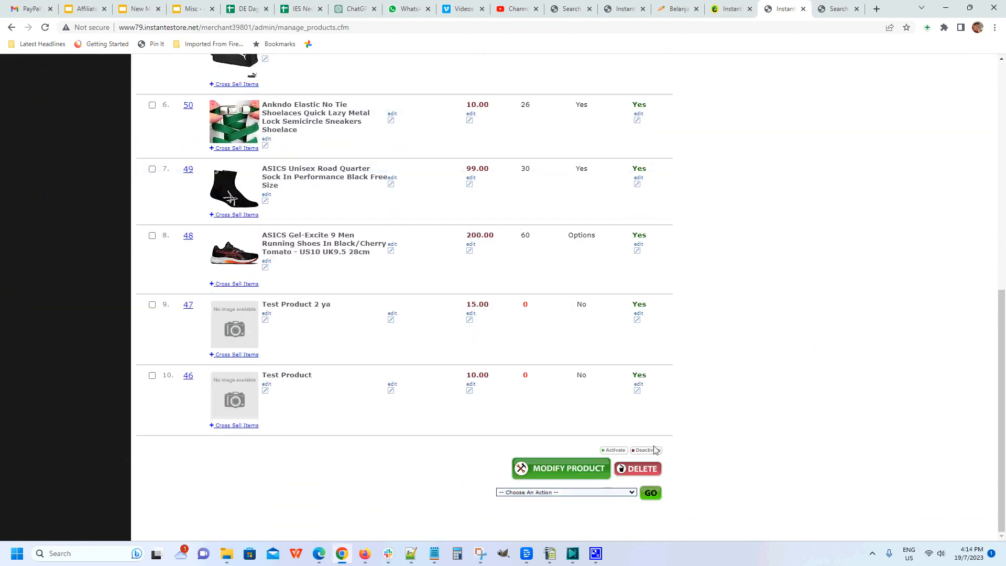
pyautogui.click(608, 493)
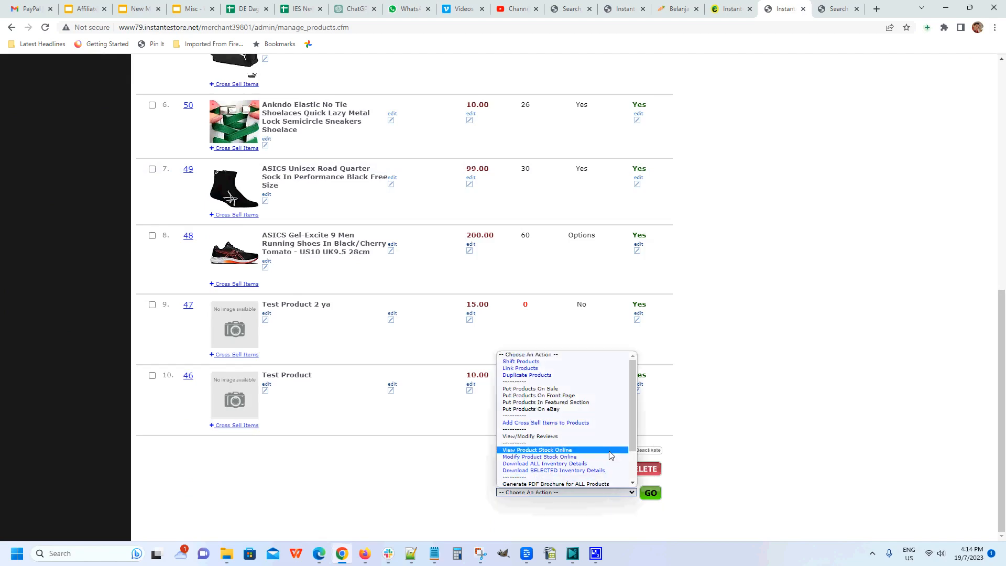
pyautogui.scroll(-2, 611, 455)
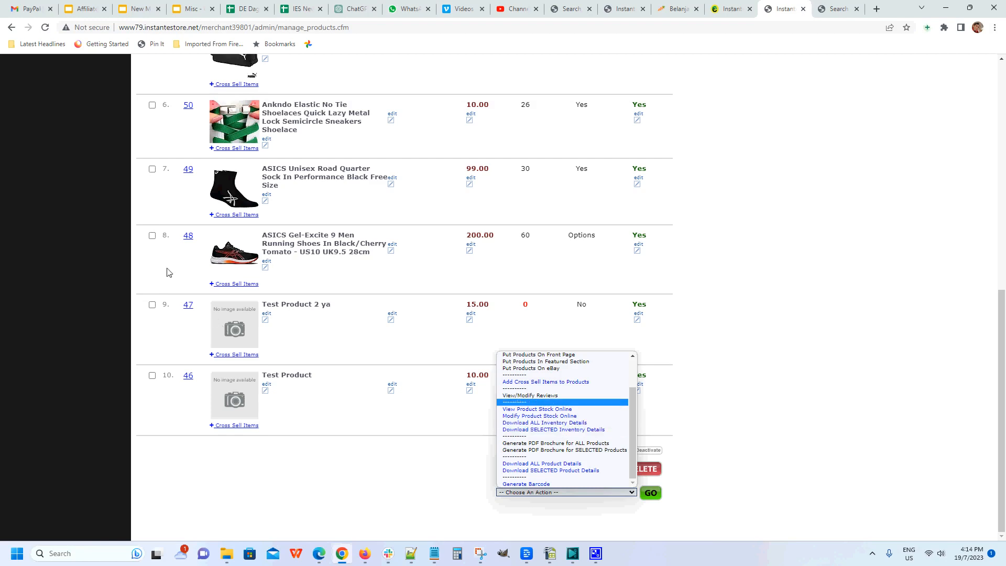
pyautogui.click(153, 236)
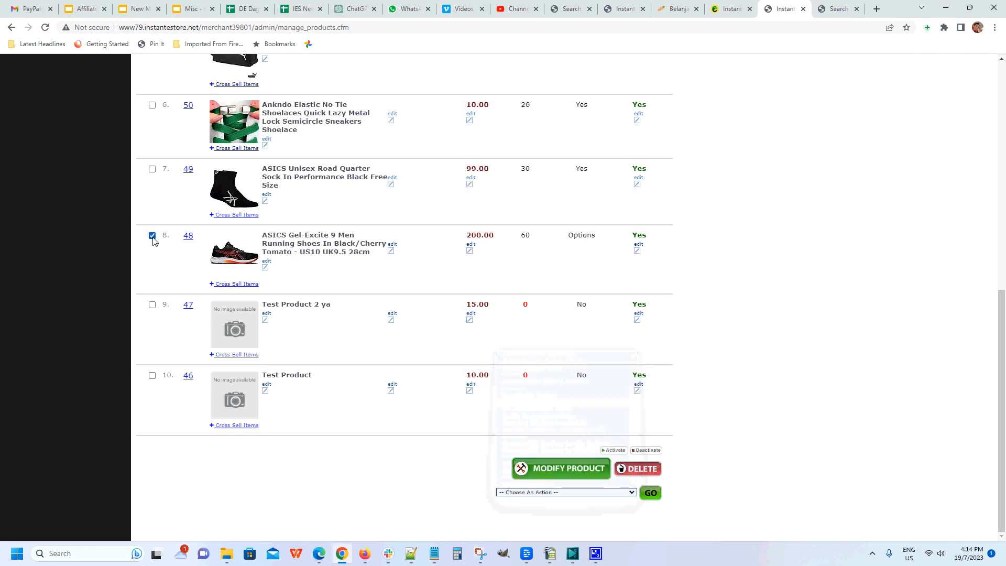
pyautogui.click(152, 169)
# - Choose Download ALL Product Details as the batch action for the product list
pyautogui.click(602, 495)
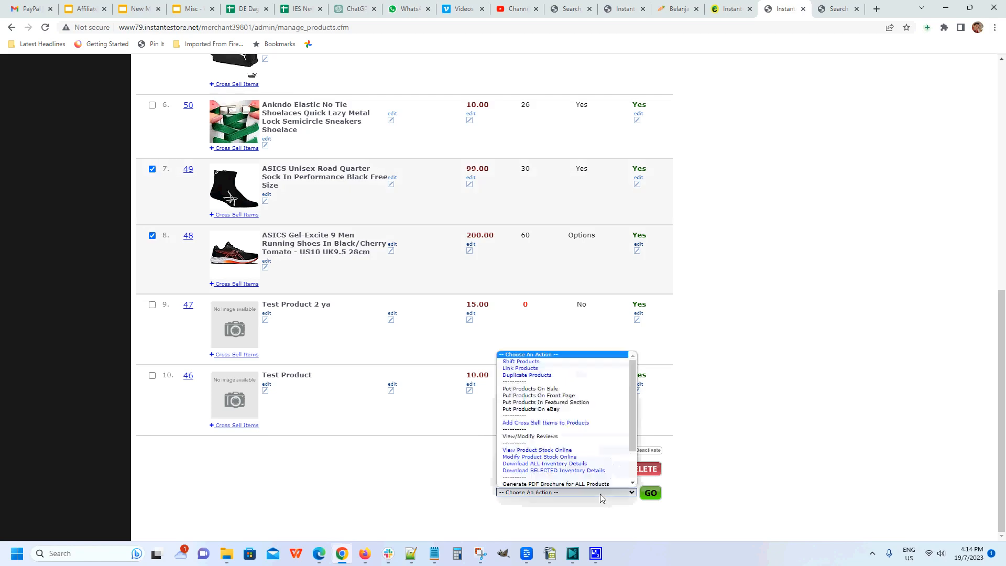
pyautogui.scroll(-1, 610, 449)
pyautogui.scroll(-1, 609, 448)
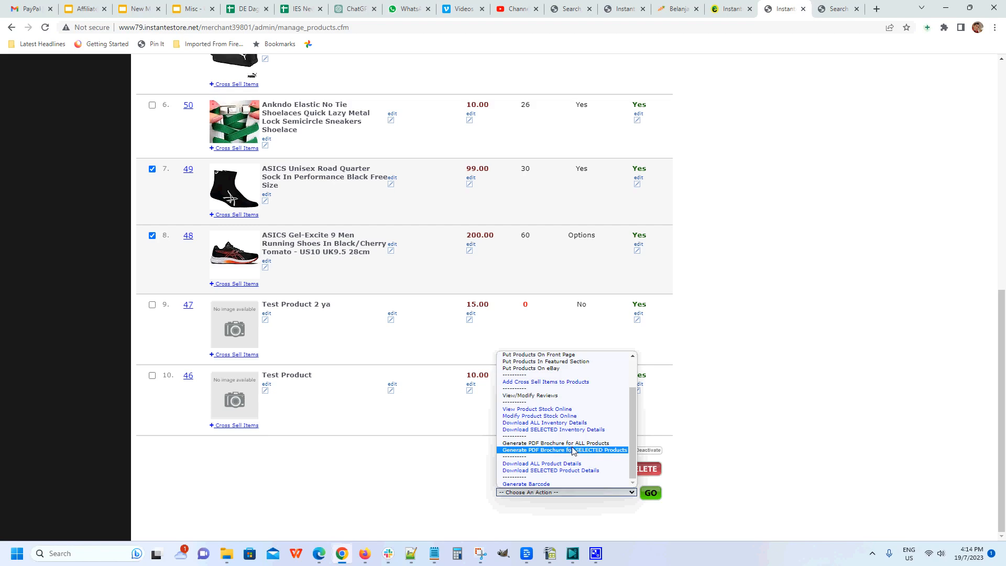
pyautogui.press('Up')
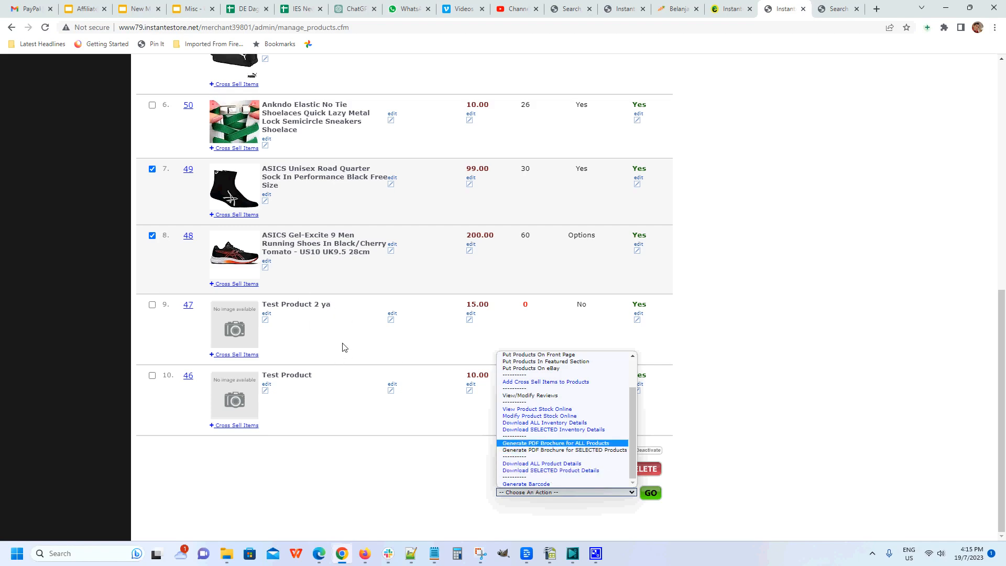
pyautogui.click(518, 465)
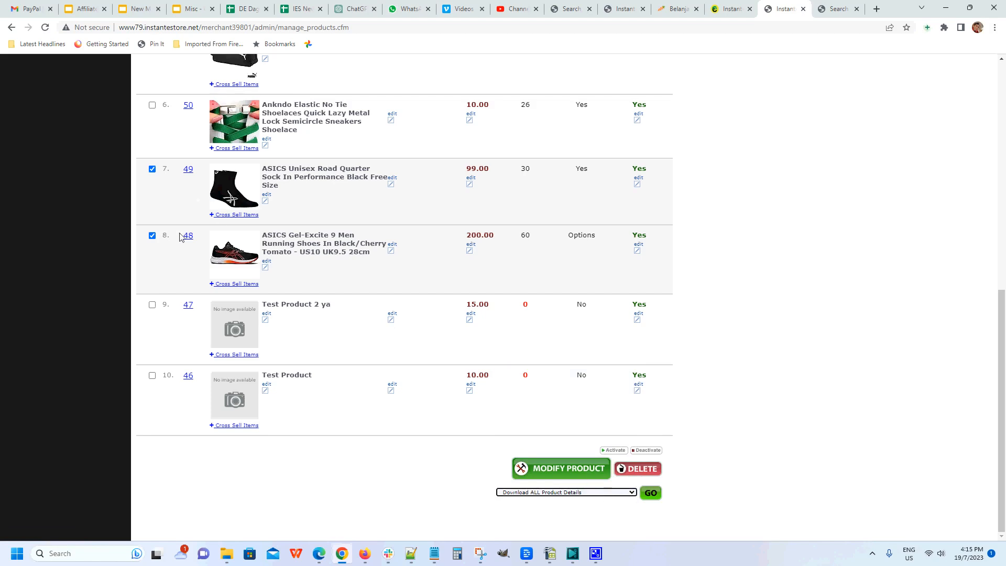
# - Run Download SELECTED Product Details for the two selected products and maximize the Products Download window
pyautogui.click(580, 494)
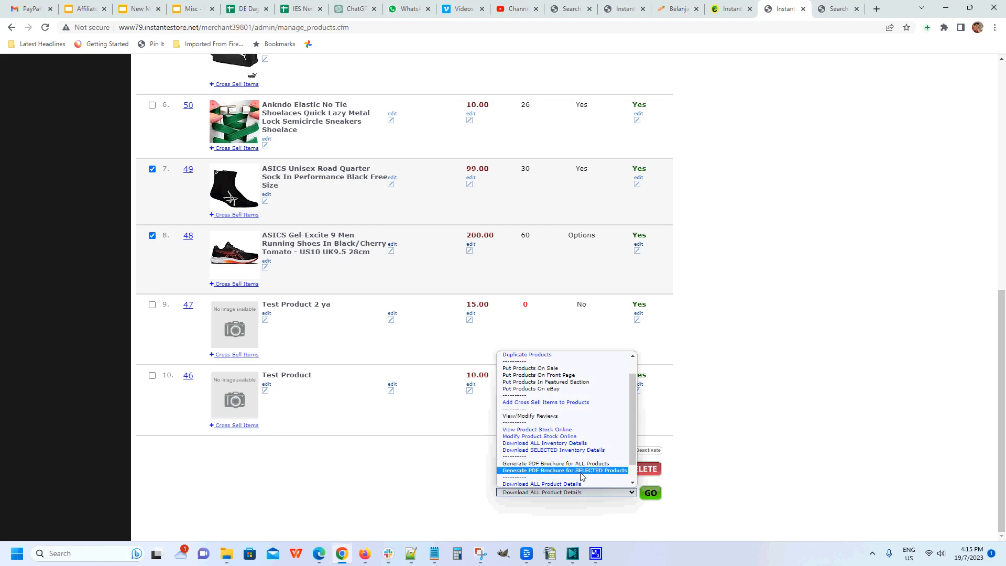
pyautogui.scroll(-1, 580, 474)
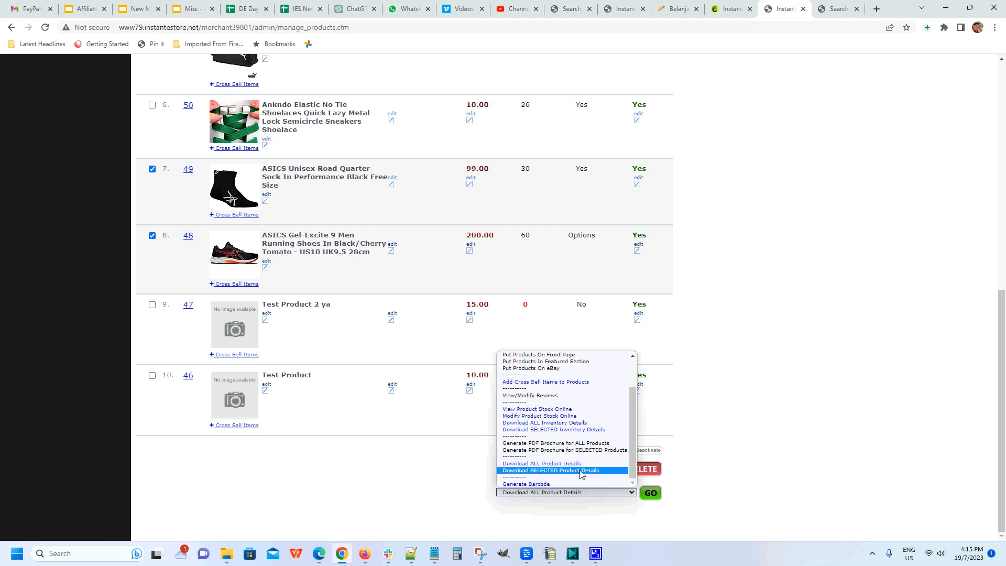
pyautogui.click(580, 471)
pyautogui.click(654, 490)
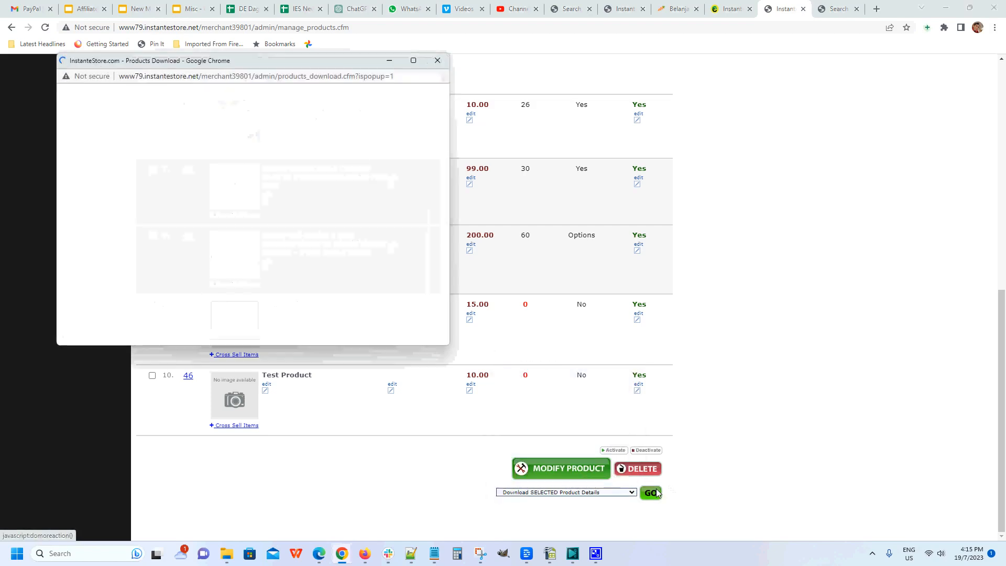
pyautogui.click(414, 60)
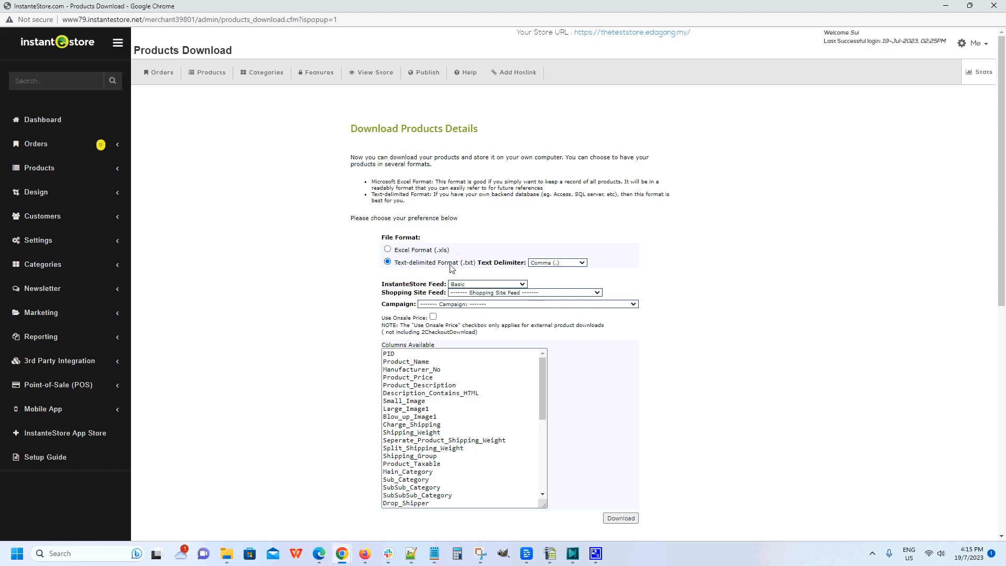
# - Preview the columns of the Advanced All feed and set the InstanteStore Feed back to Basic
pyautogui.click(502, 286)
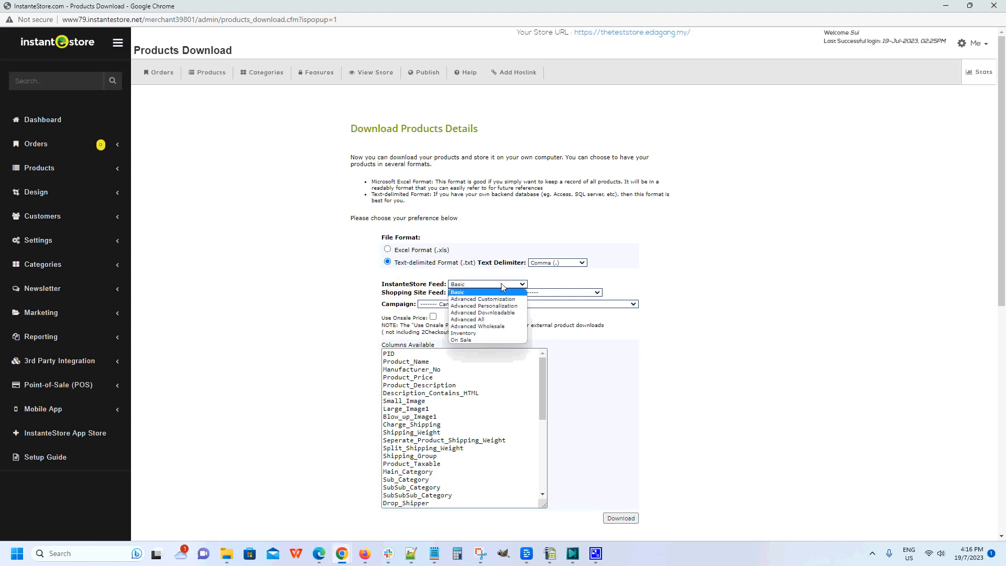
pyautogui.click(492, 319)
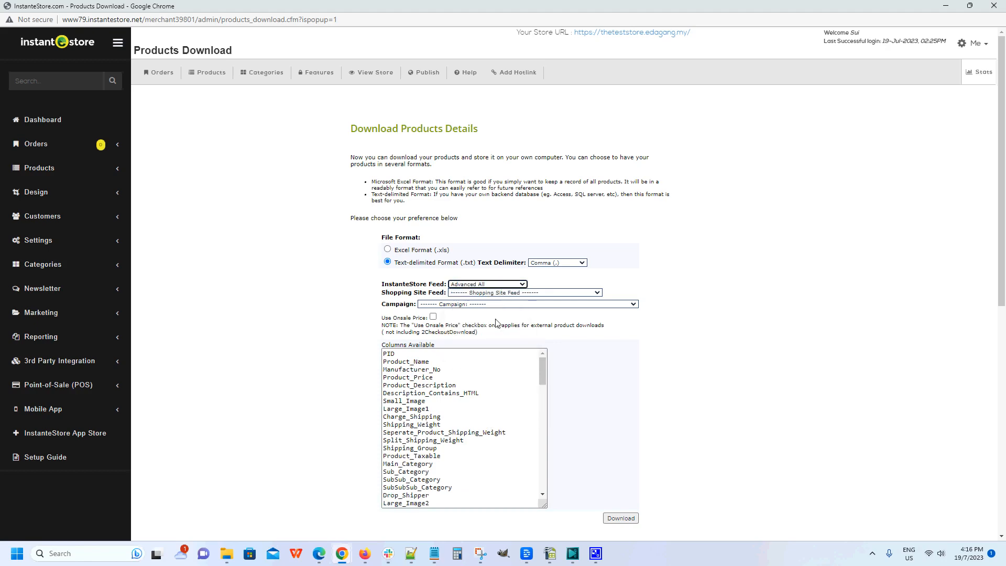
pyautogui.moveTo(542, 372)
pyautogui.mouseDown()
pyautogui.moveTo(551, 486)
pyautogui.moveTo(539, 361)
pyautogui.mouseUp()
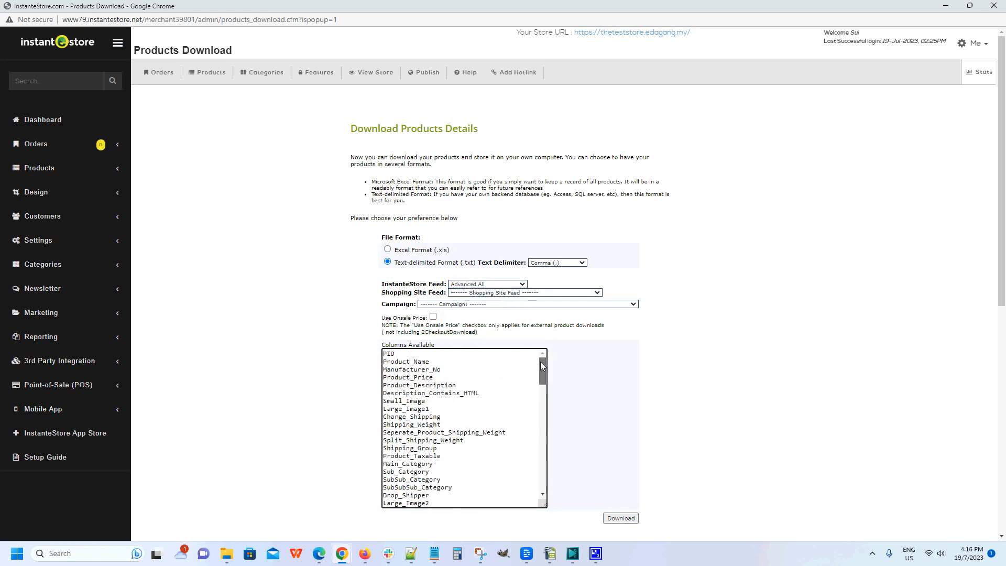
pyautogui.click(489, 286)
pyautogui.click(479, 292)
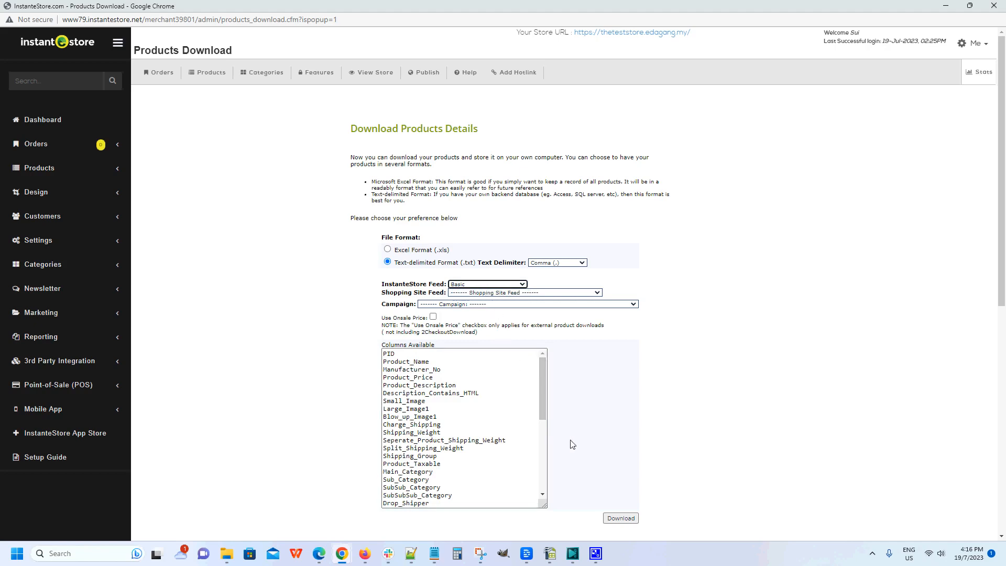
# - Generate the text-delimited Basic product download and start saving the Products link with the file type All Files
pyautogui.click(621, 519)
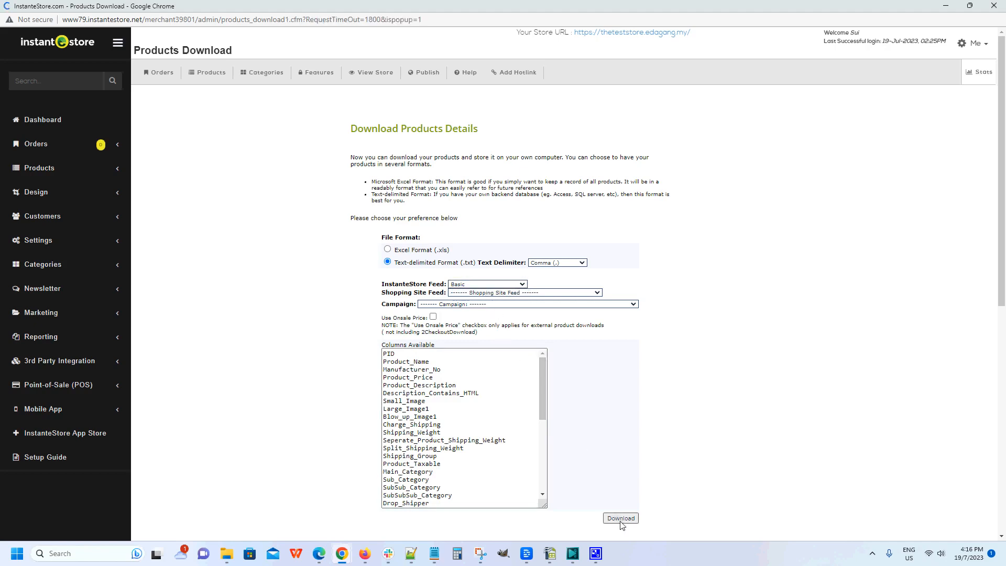
pyautogui.rightClick(522, 276)
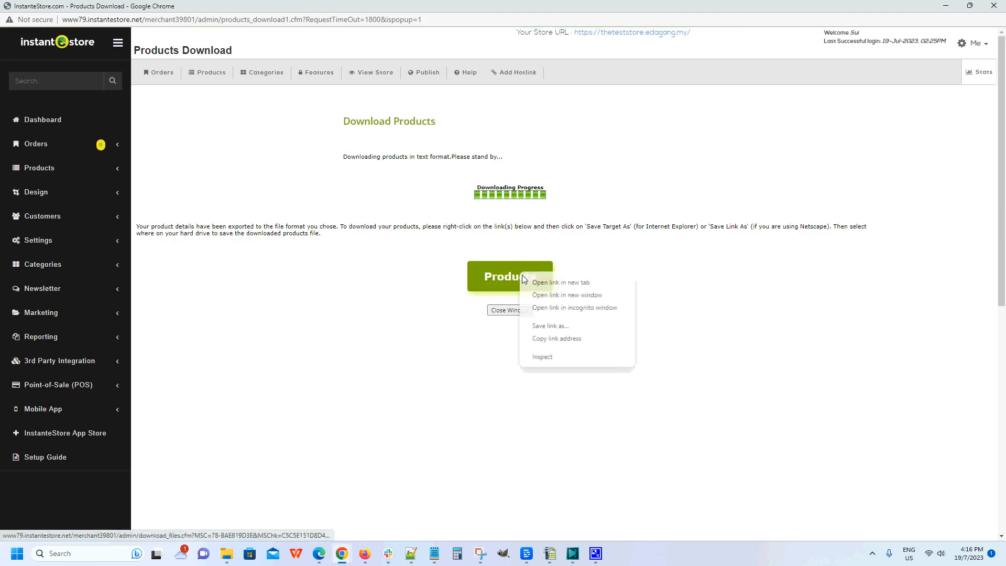
pyautogui.click(562, 327)
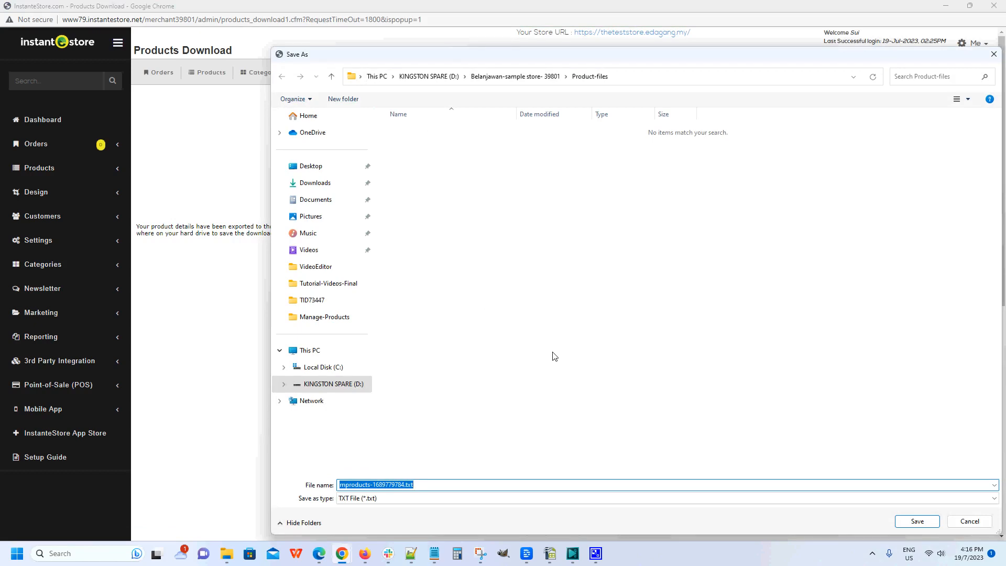
pyautogui.click(385, 499)
pyautogui.click(381, 516)
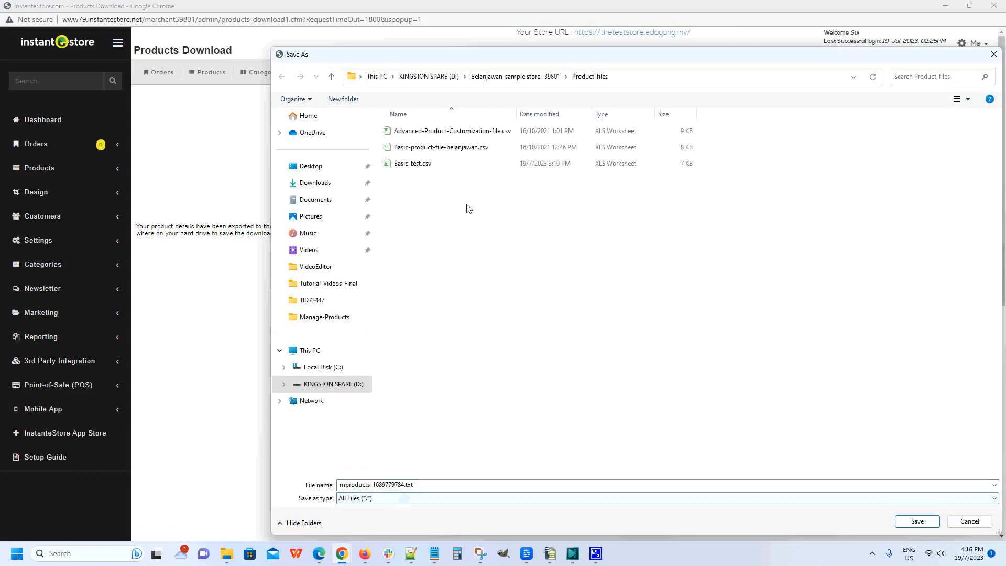
# - Save the product download as Basic-test-2.csv in the Product-files folder
pyautogui.click(413, 167)
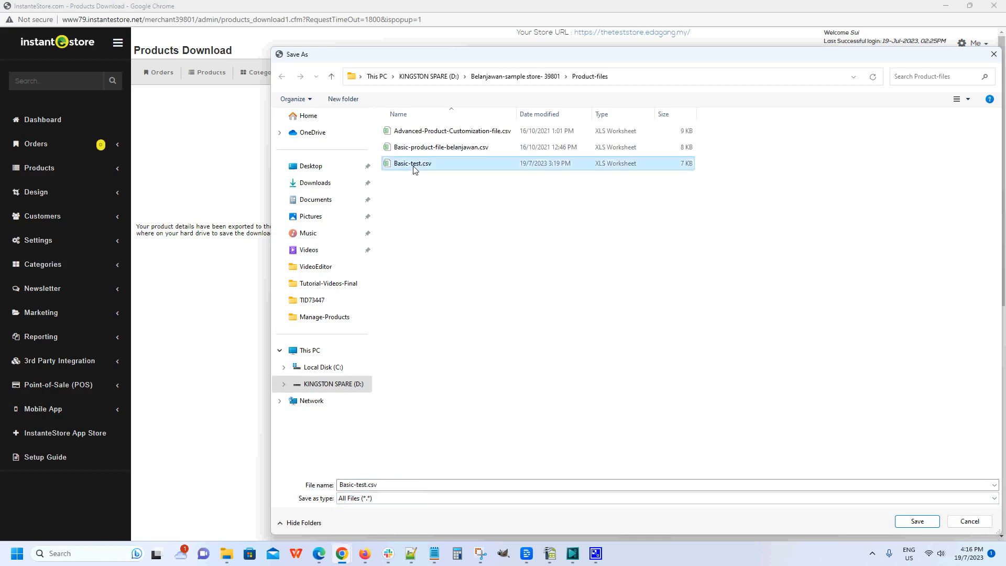
pyautogui.click(368, 486)
pyautogui.click(368, 486)
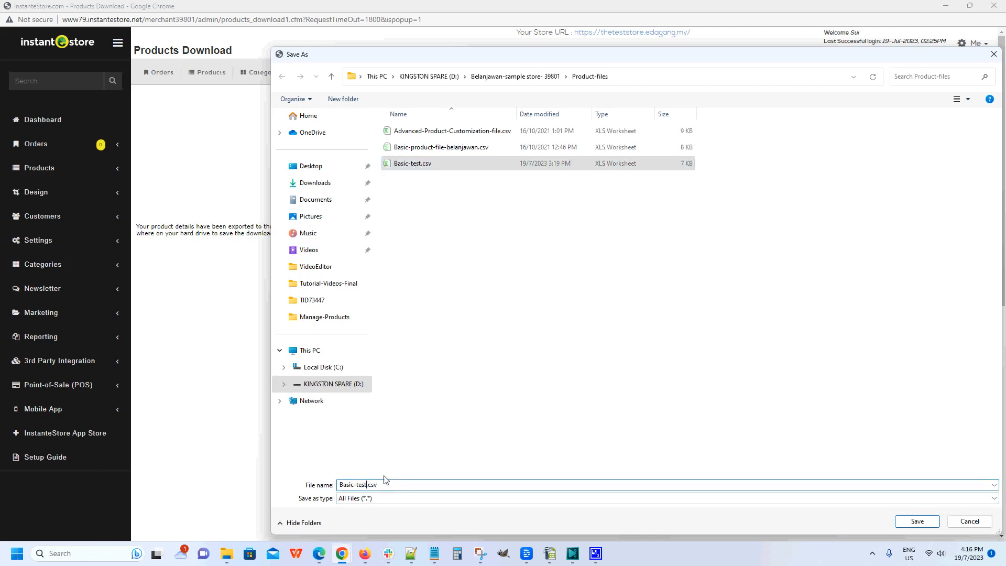
pyautogui.write('-2')
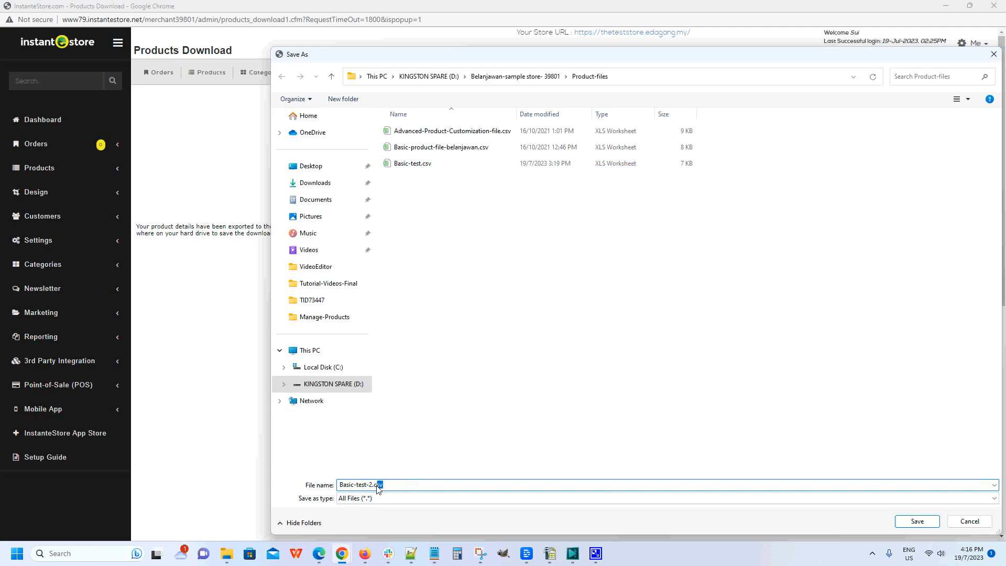
pyautogui.click(439, 442)
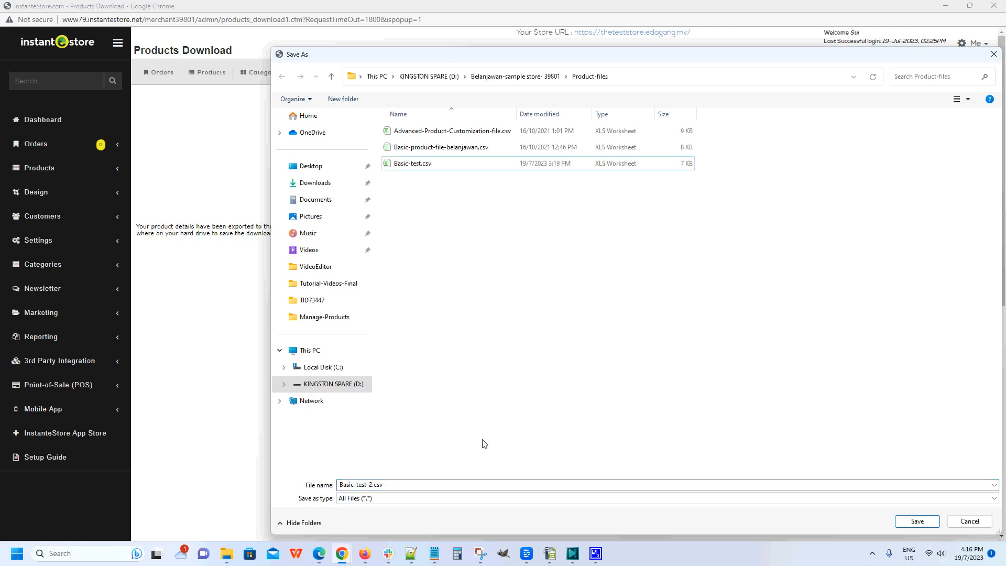
pyautogui.click(917, 522)
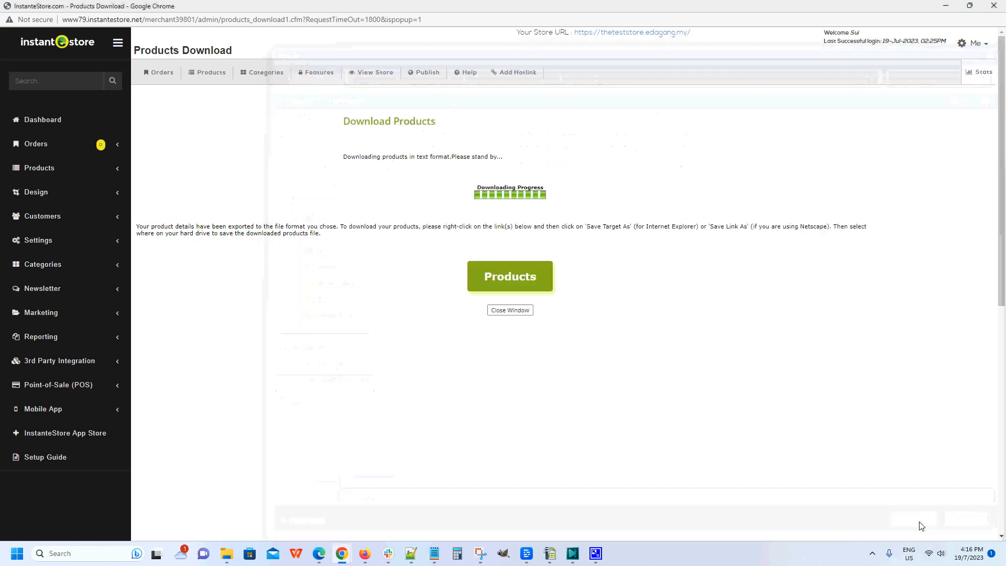
# - Switch to the blank OpenOffice Calc spreadsheet and open Basic-test-2.csv from the Product-files folder
pyautogui.moveTo(550, 559)
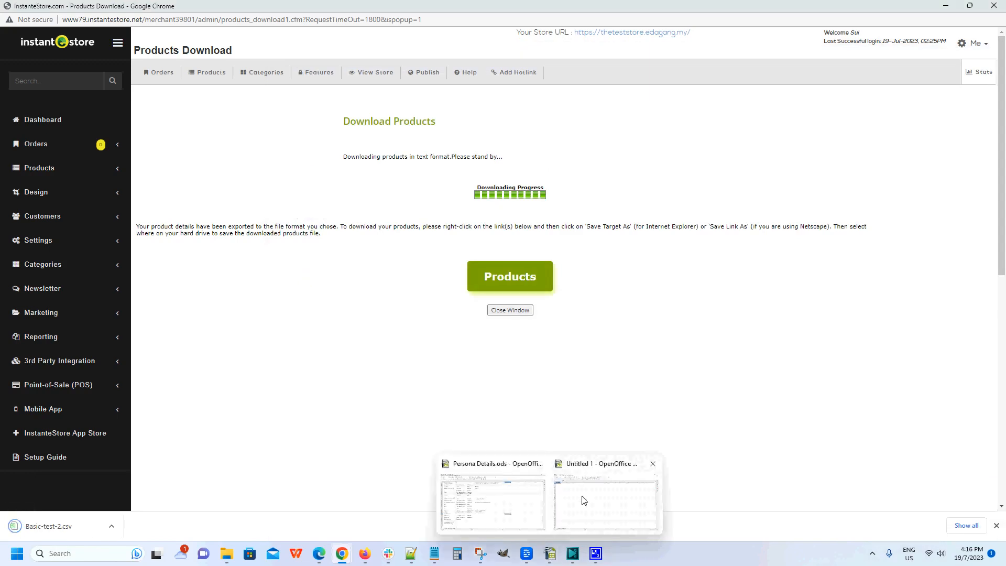
pyautogui.click(580, 499)
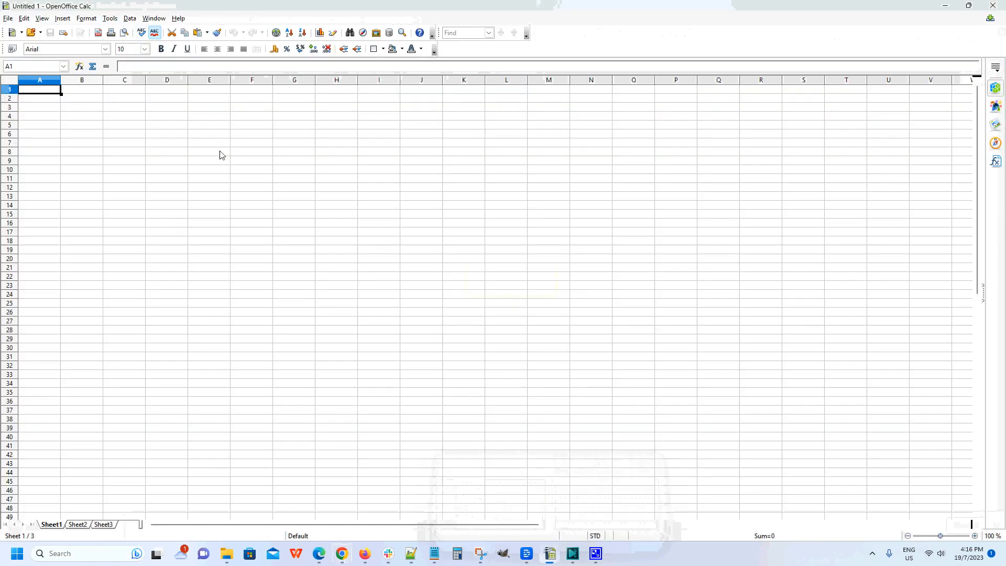
pyautogui.click(8, 19)
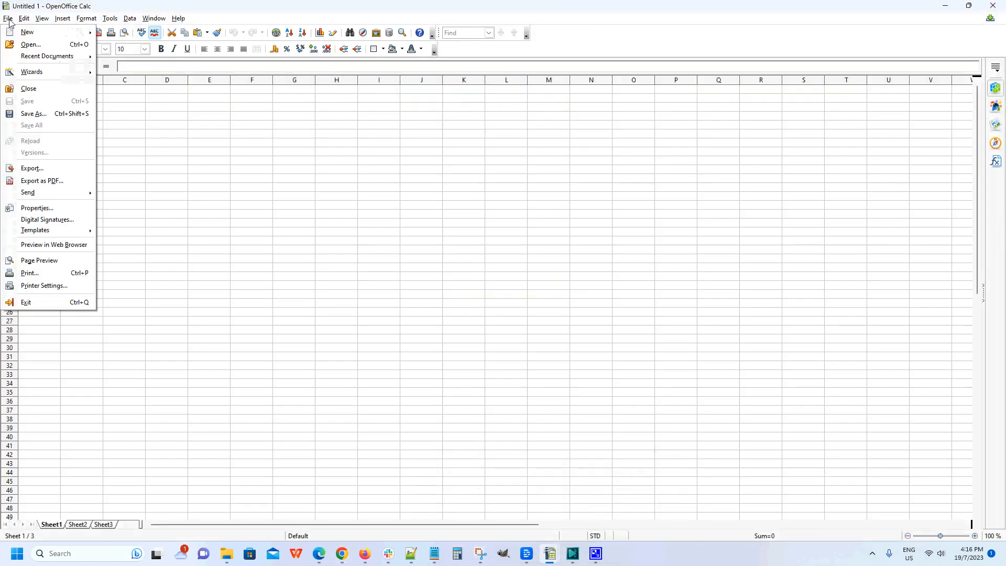
pyautogui.click(27, 44)
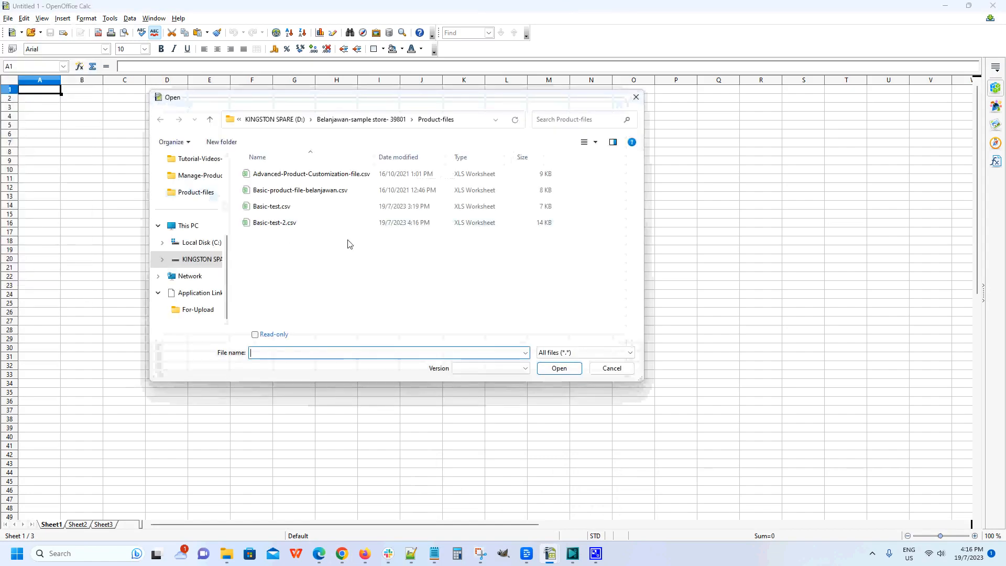
pyautogui.doubleClick(282, 226)
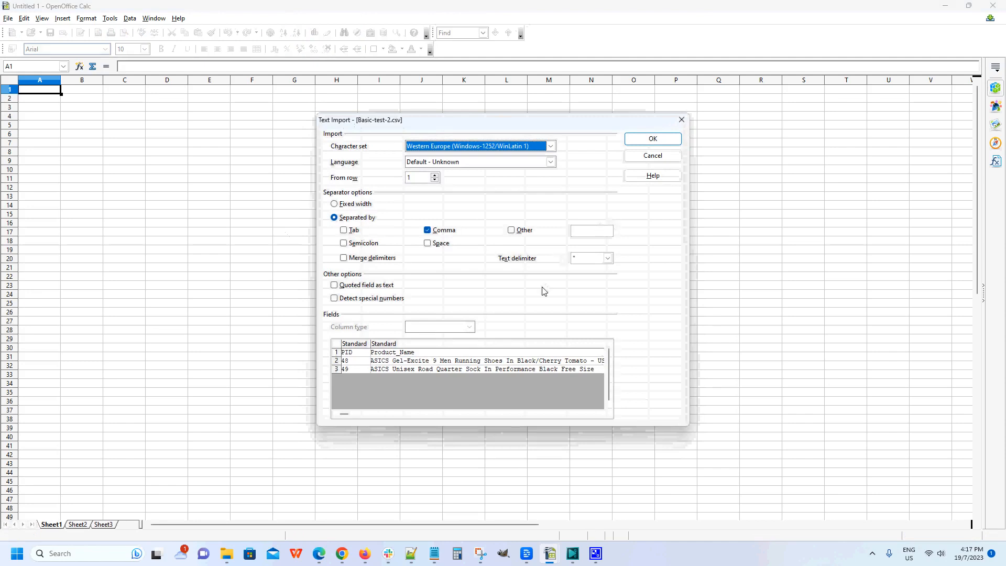
# - Import the CSV with comma separation and the double quotation mark as text delimiter, and look over the product columns
pyautogui.click(581, 260)
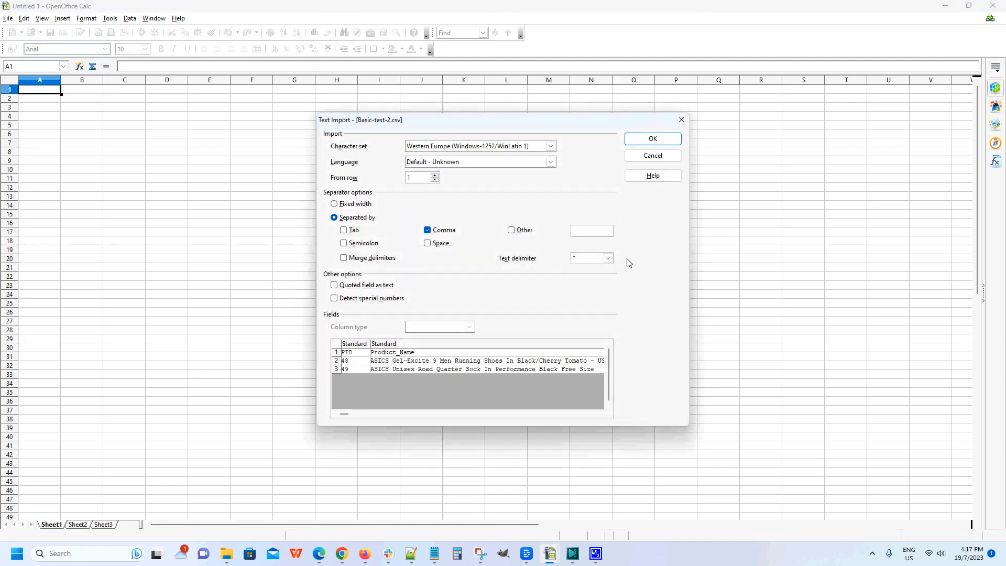
pyautogui.click(607, 258)
pyautogui.click(598, 268)
pyautogui.click(675, 140)
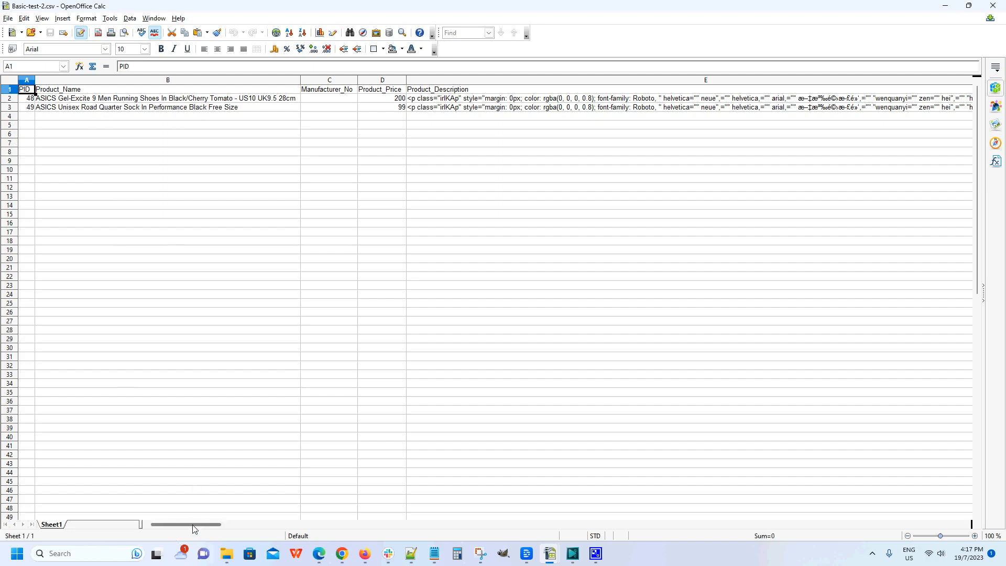
pyautogui.moveTo(195, 529)
pyautogui.mouseDown()
pyautogui.moveTo(796, 532)
pyautogui.moveTo(186, 531)
pyautogui.mouseUp()
# - Switch to Chrome, close the Products Download window and return to the Manage Products page
pyautogui.moveTo(342, 553)
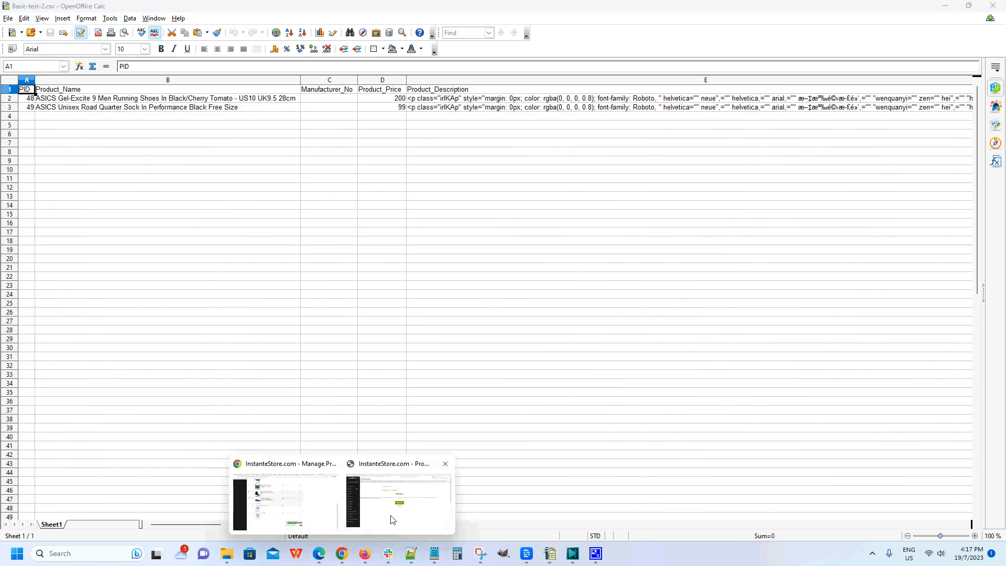
pyautogui.click(424, 488)
pyautogui.click(993, 6)
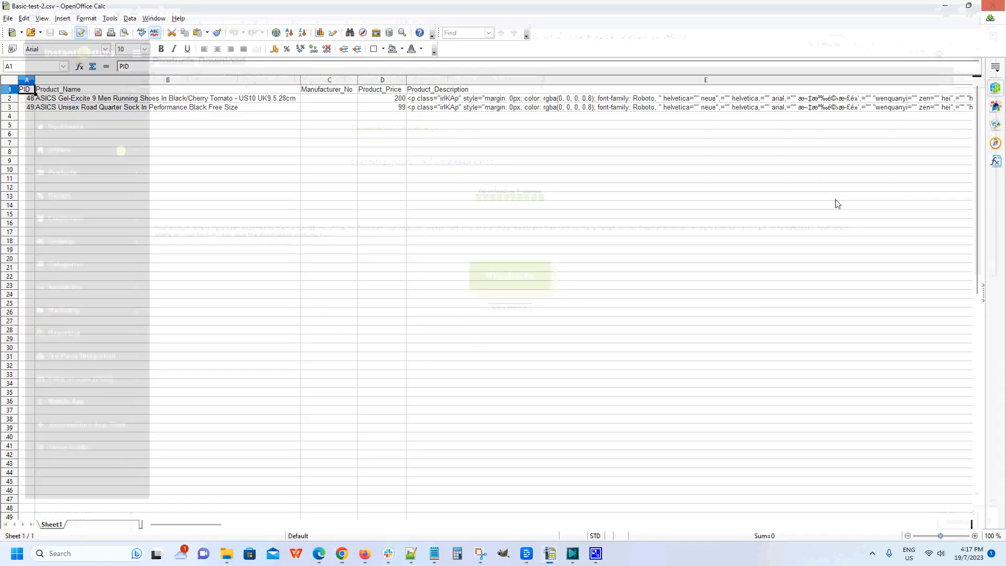
pyautogui.moveTo(342, 553)
pyautogui.click(343, 500)
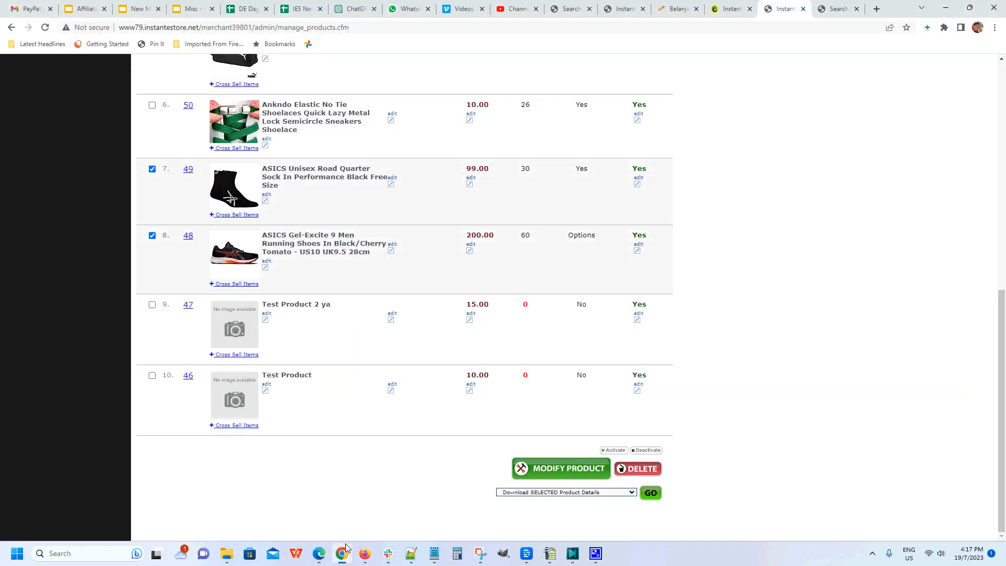
# - Look over the remaining batch actions, deselect products 48 and 49, and search the product list for "peanut butter"
pyautogui.click(535, 493)
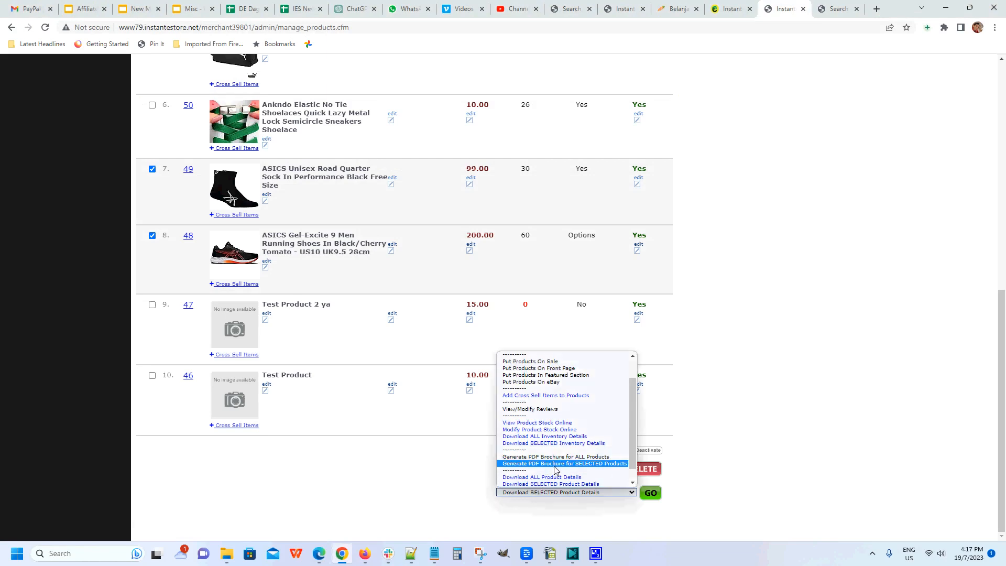
pyautogui.scroll(-1, 557, 469)
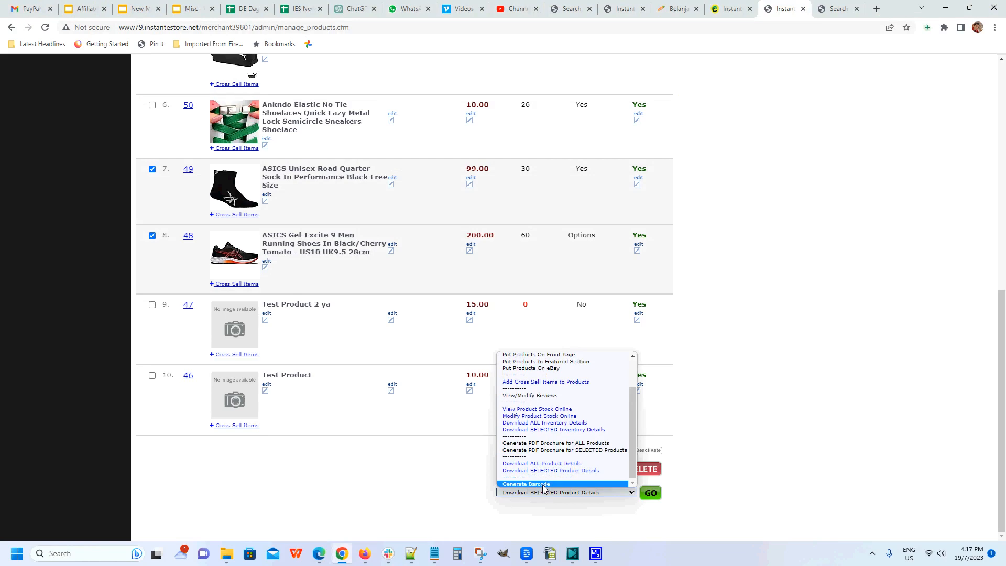
pyautogui.click(153, 236)
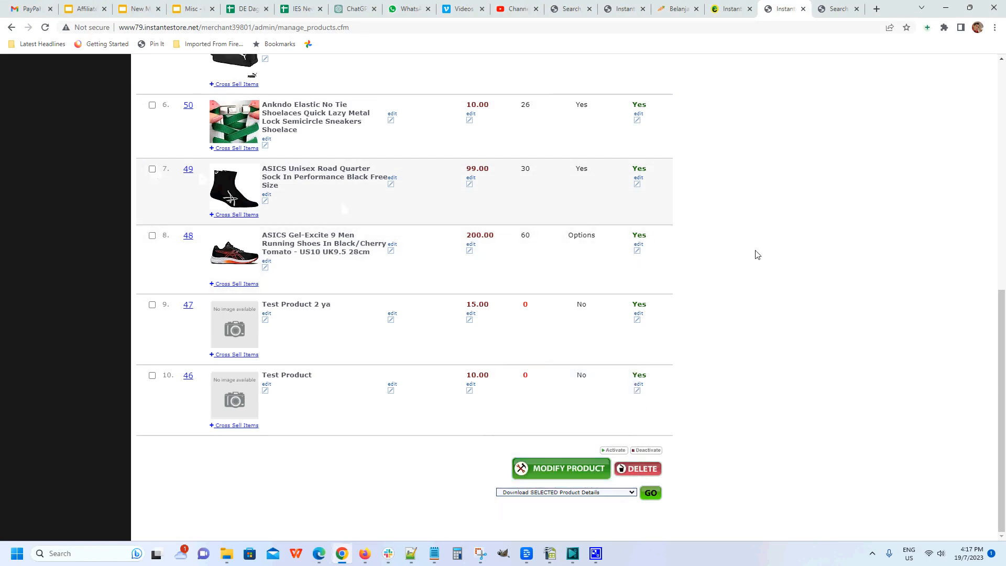
pyautogui.scroll(8, 744, 252)
pyautogui.click(588, 156)
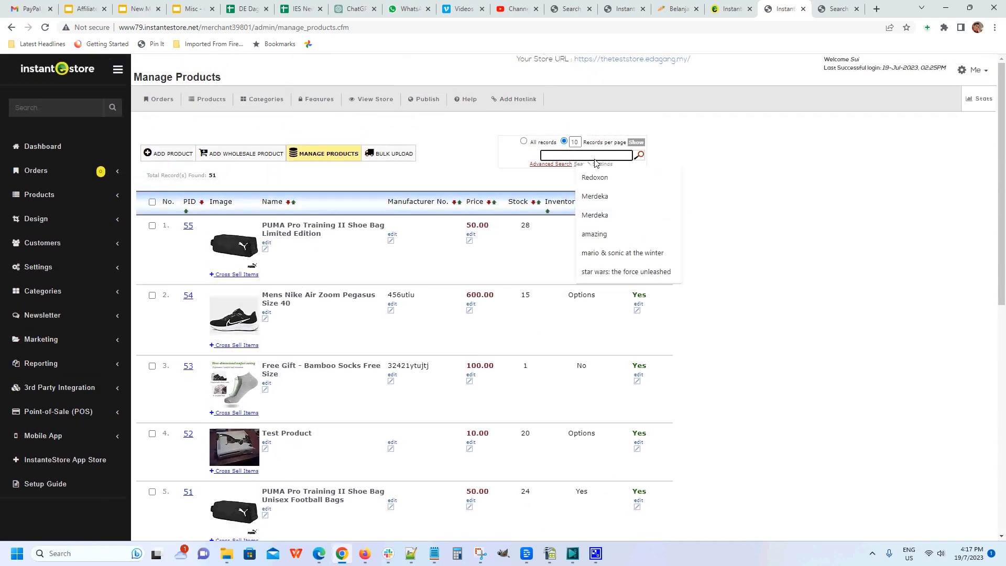
pyautogui.write('peanut butter')
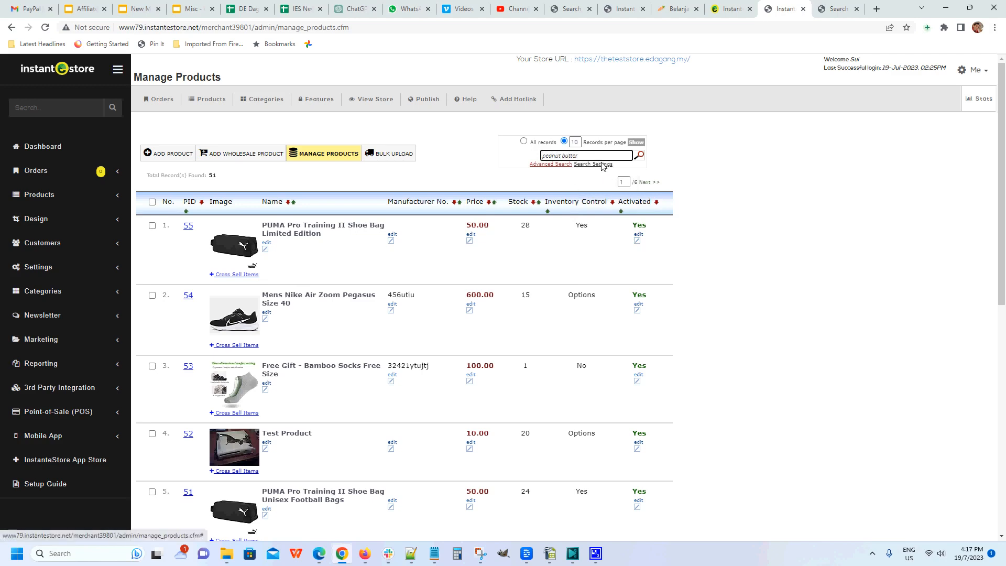
pyautogui.click(641, 157)
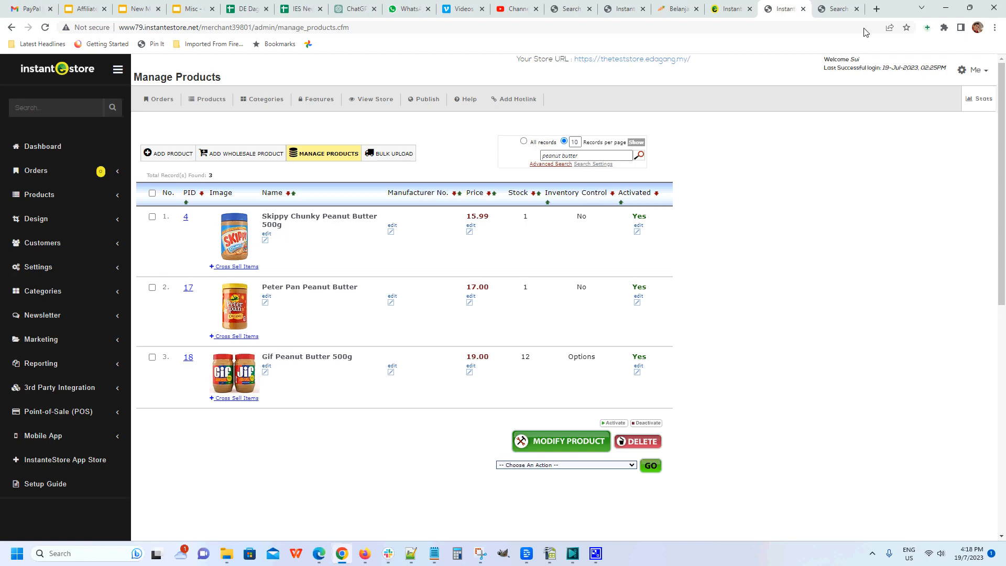
pyautogui.click(838, 10)
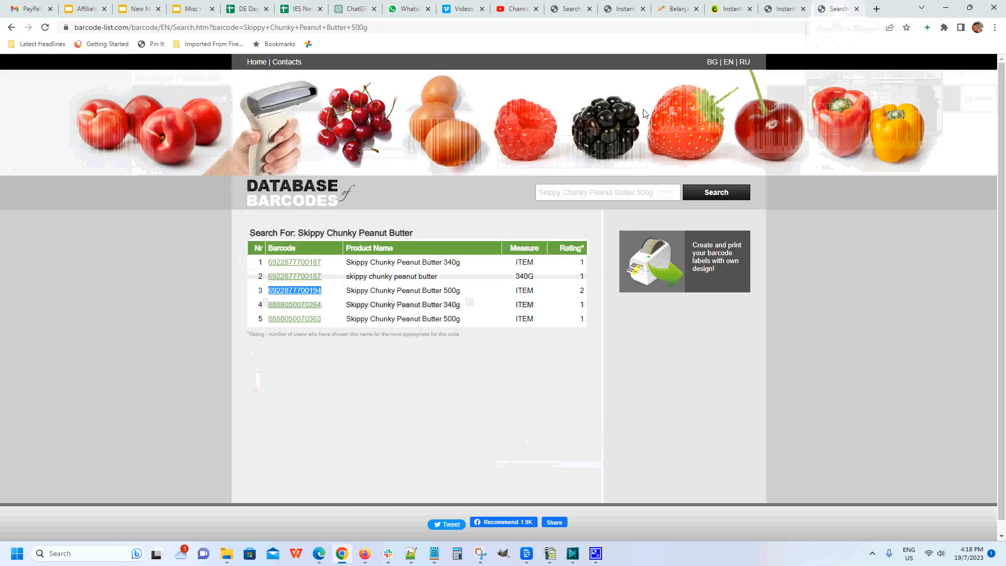
pyautogui.moveTo(129, 29); pyautogui.dragTo(74, 29)
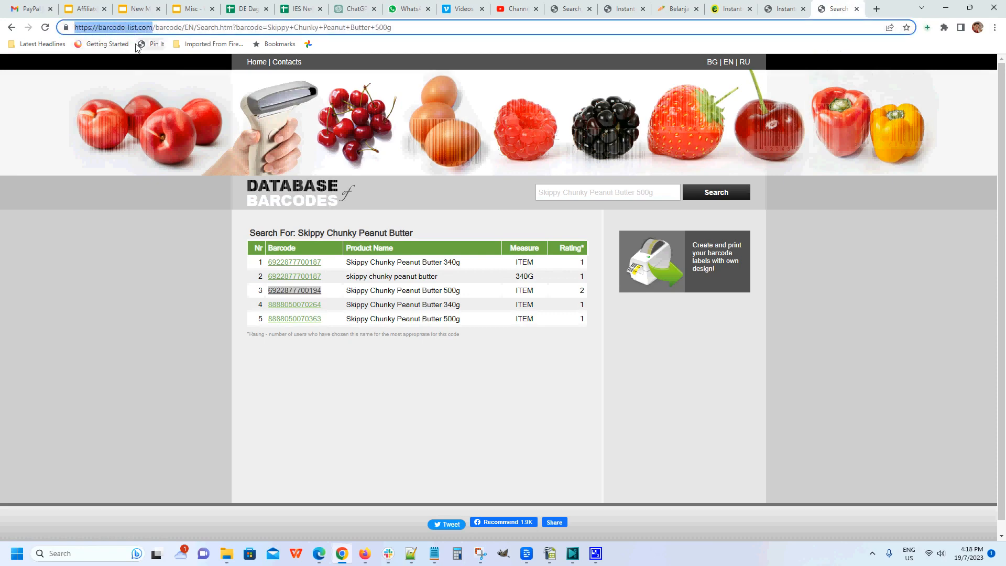
pyautogui.click(334, 297)
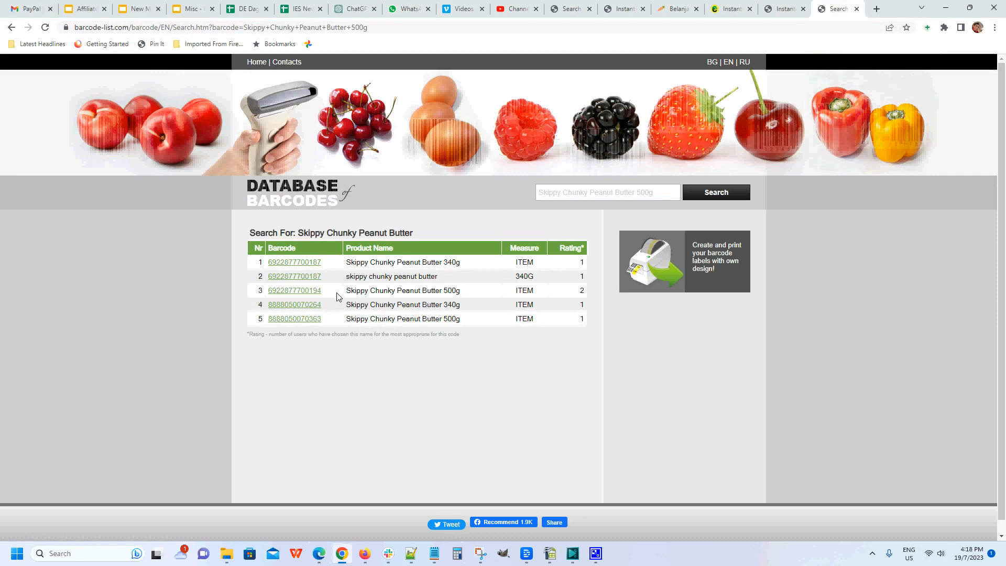
pyautogui.moveTo(328, 295); pyautogui.dragTo(265, 296)
pyautogui.hotkey('ctrl', 'c')
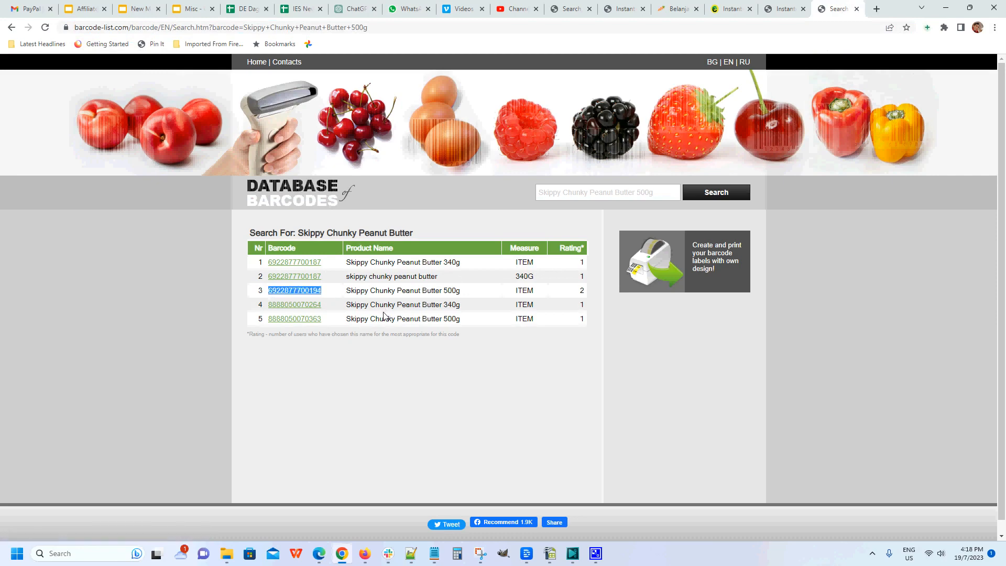
# - Try to generate a barcode label for Skippy Chunky Peanut Butter 500g from Manage Products, and close the label window
pyautogui.click(784, 9)
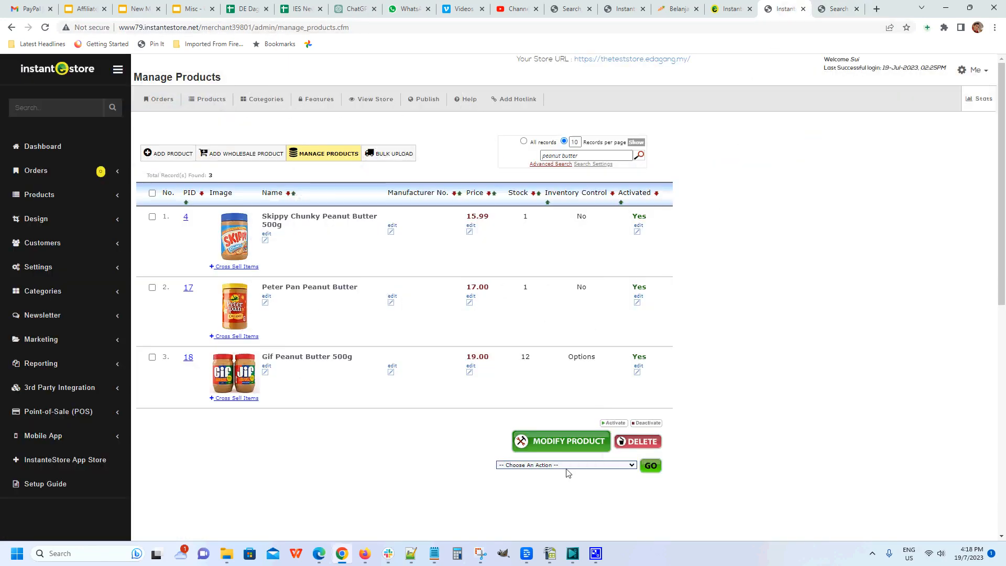
pyautogui.click(153, 217)
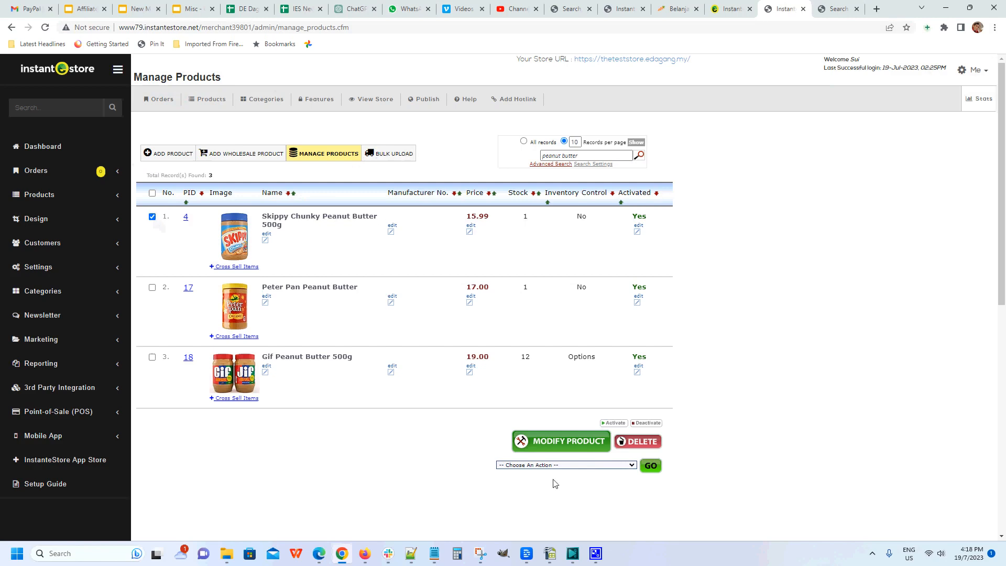
pyautogui.click(611, 465)
pyautogui.scroll(-2, 566, 419)
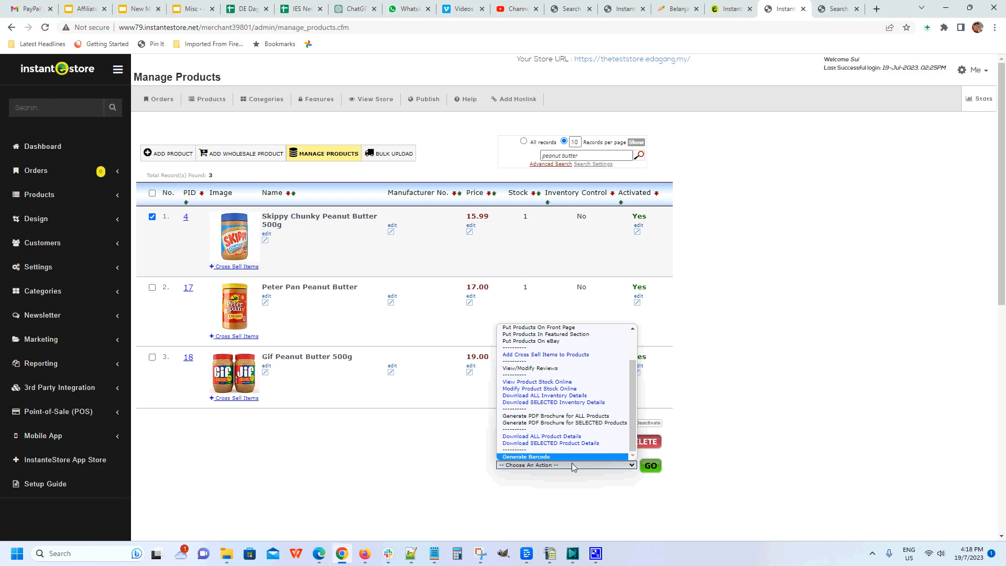
pyautogui.click(541, 458)
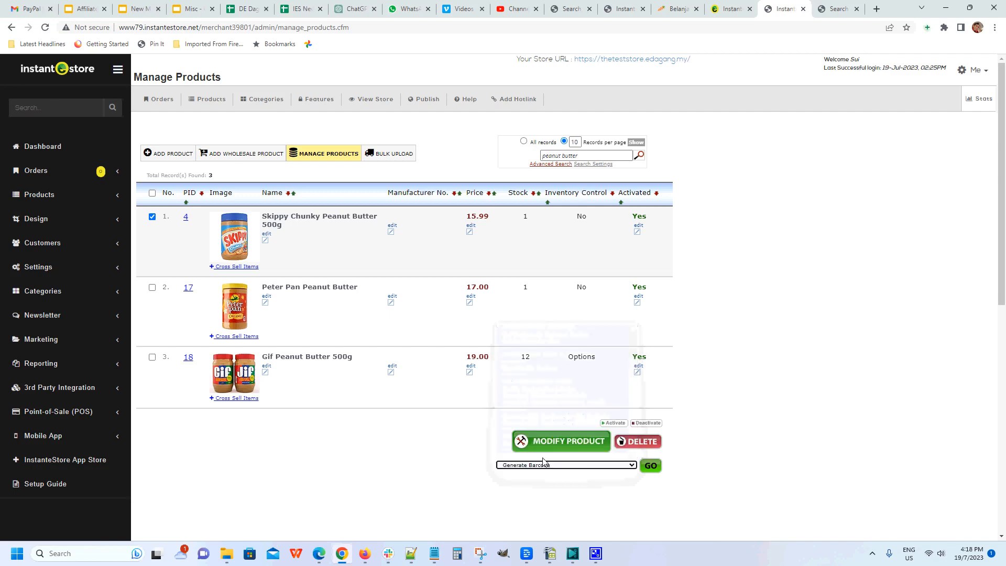
pyautogui.click(649, 465)
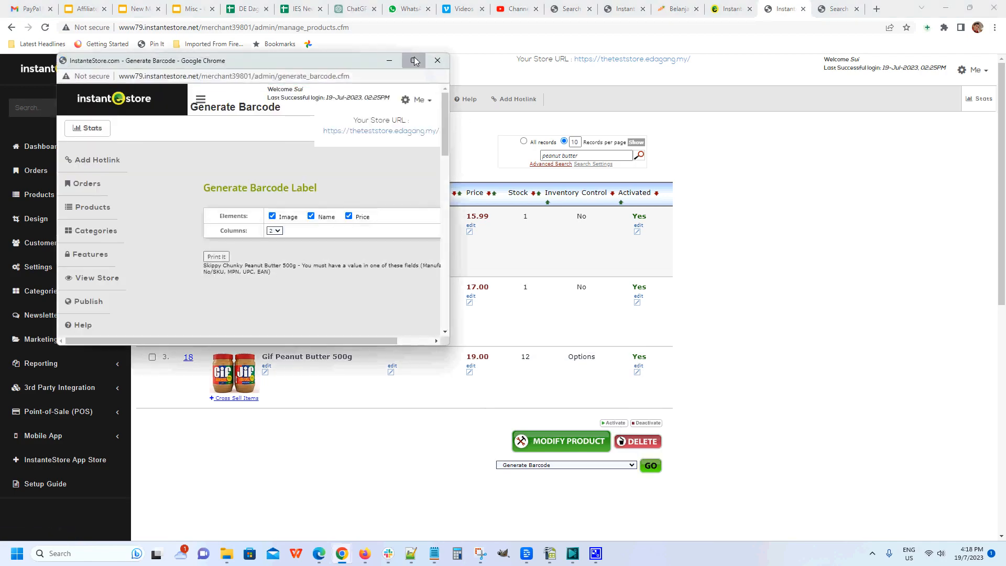
pyautogui.click(414, 60)
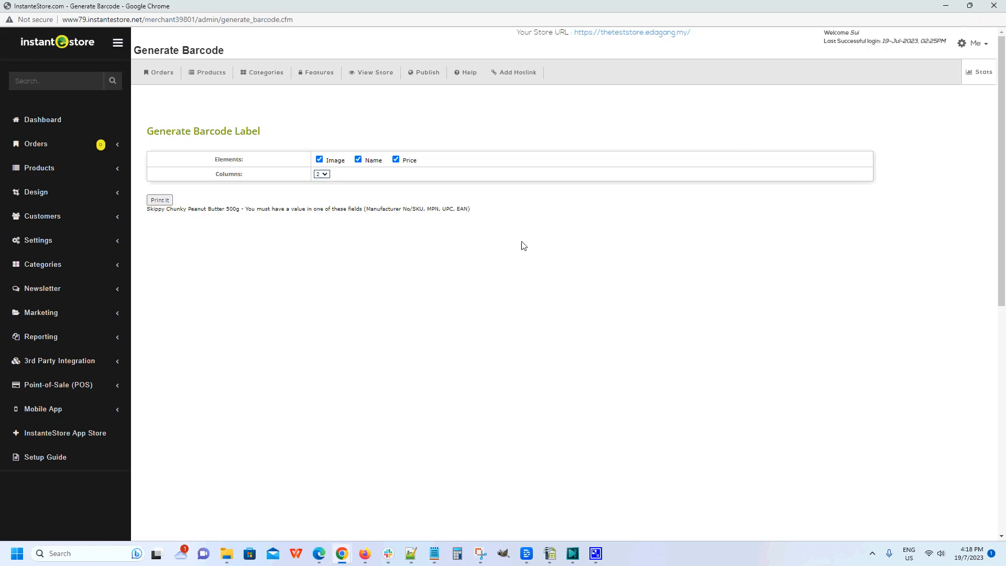
pyautogui.click(993, 6)
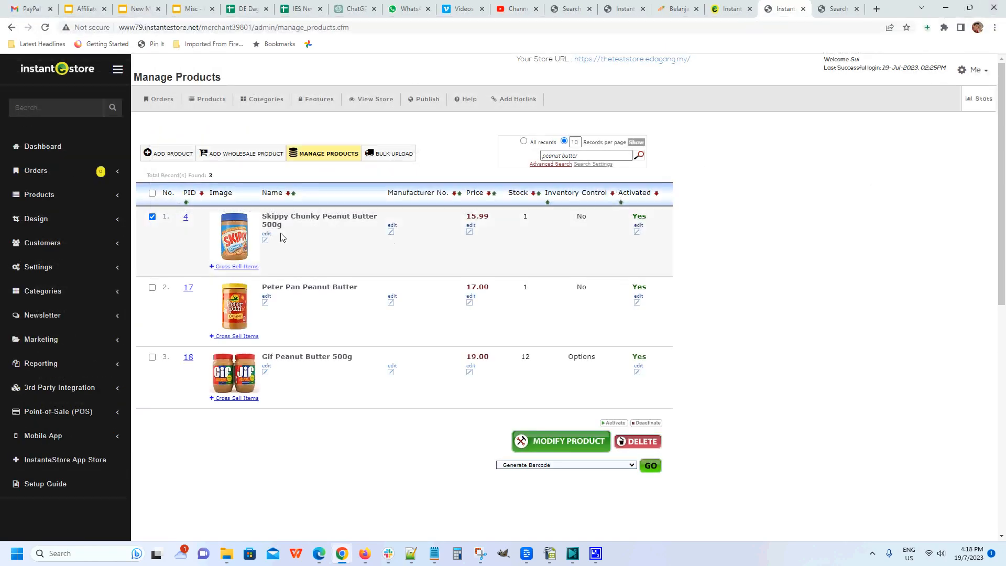
# - Open Skippy Chunky Peanut Butter 500g for modification and enable the UPC, MPN and EAN fields in the Advanced Product Settings
pyautogui.click(561, 438)
pyautogui.scroll(-3, 465, 391)
pyautogui.scroll(-5, 464, 395)
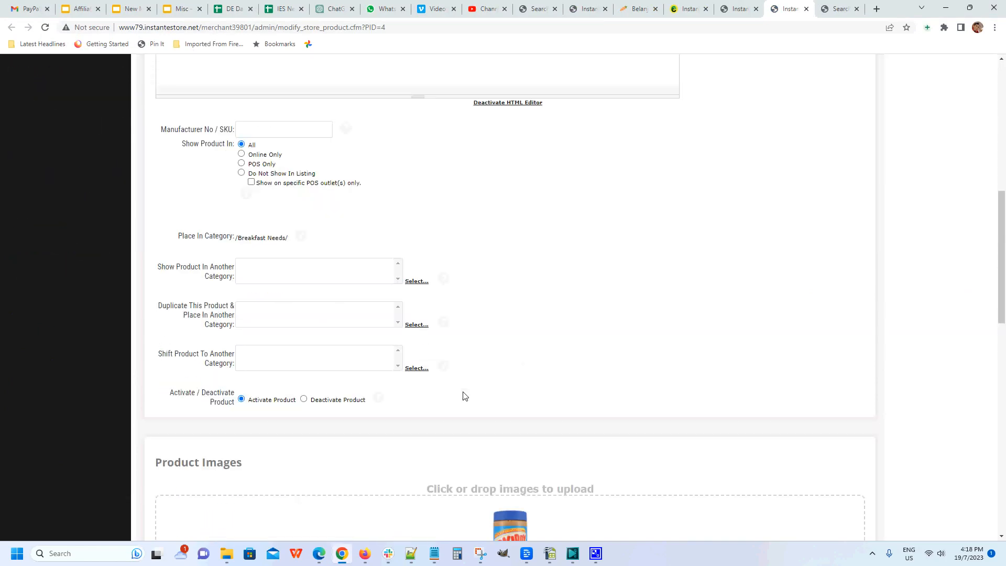
pyautogui.scroll(9, 464, 397)
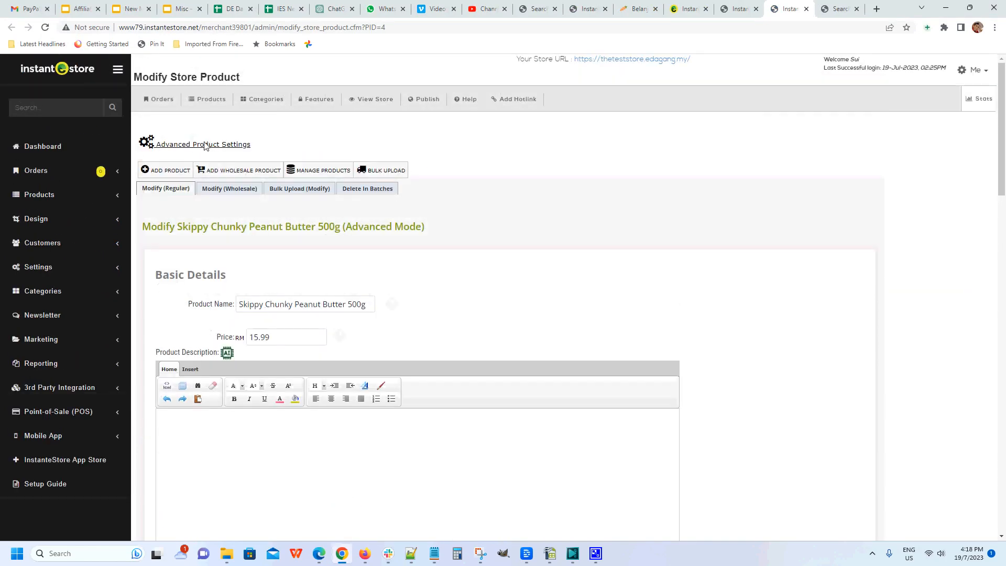
pyautogui.click(205, 144)
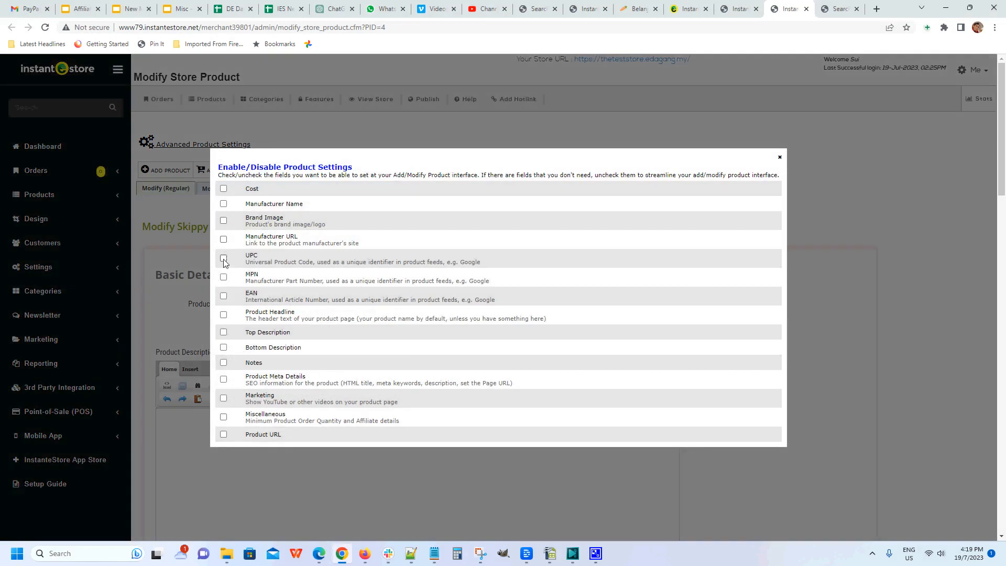
pyautogui.click(223, 295)
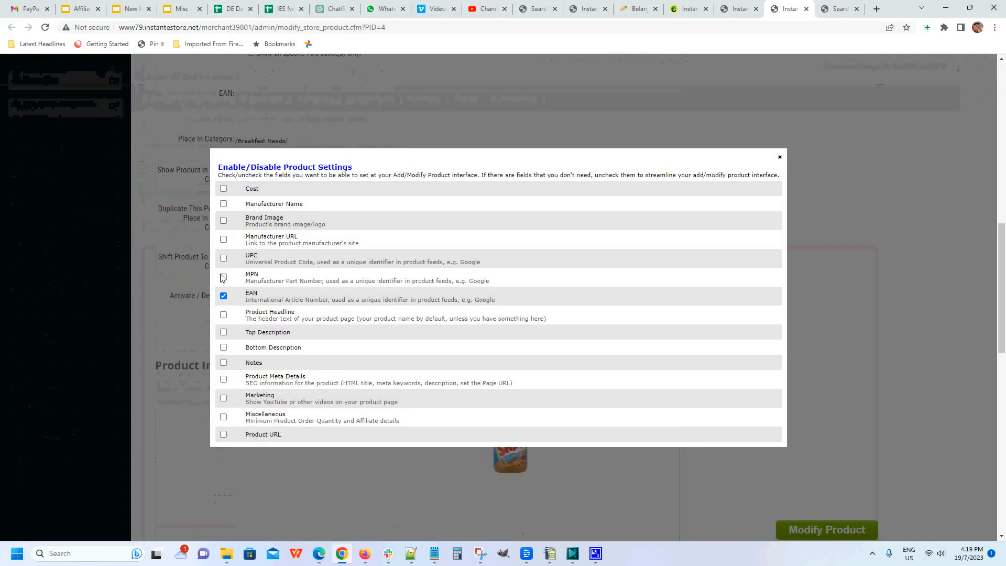
pyautogui.click(224, 278)
pyautogui.click(223, 257)
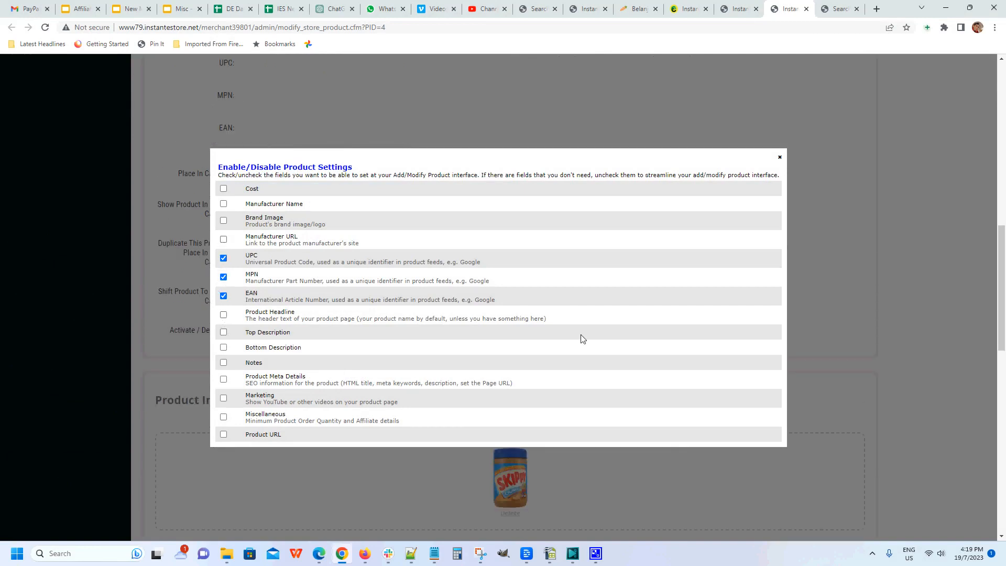
pyautogui.click(780, 157)
pyautogui.scroll(2, 442, 233)
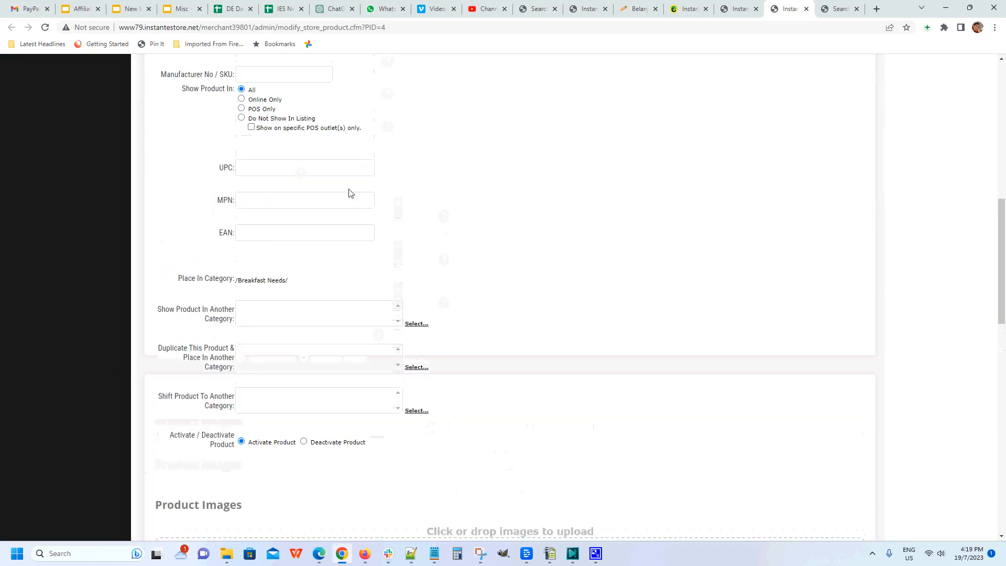
pyautogui.scroll(1, 378, 229)
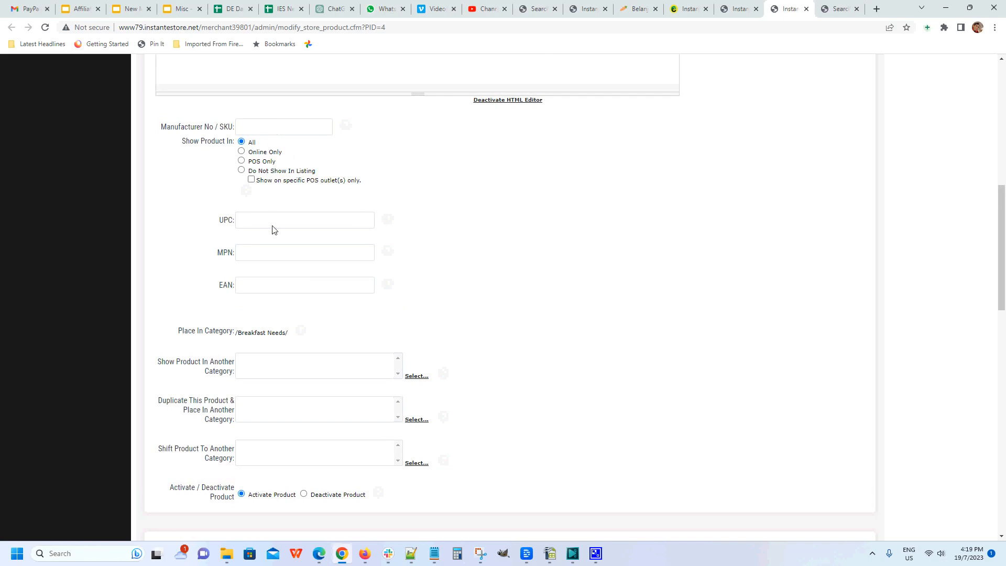
pyautogui.click(267, 257)
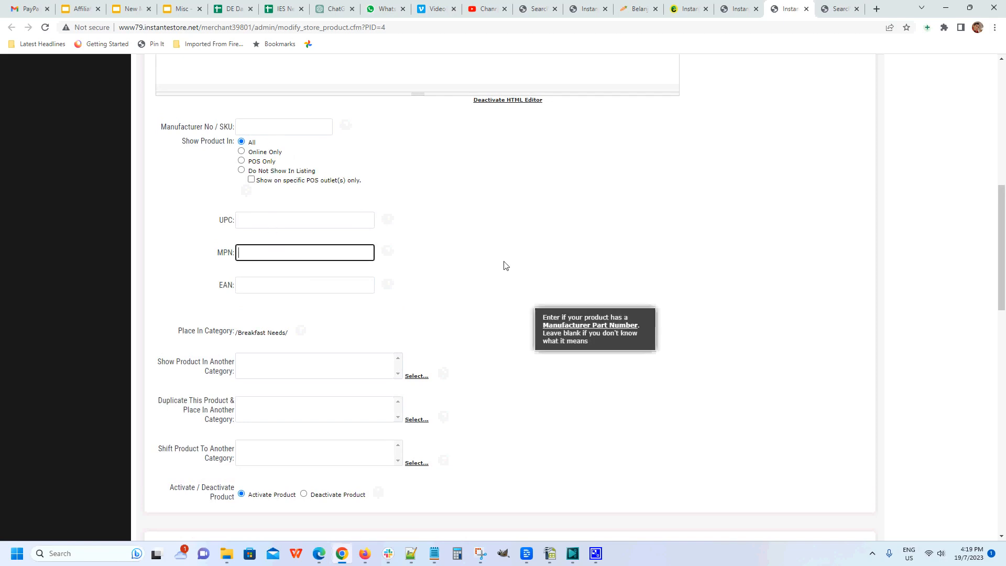
pyautogui.hotkey('ctrl', 'v')
pyautogui.scroll(-8, 576, 301)
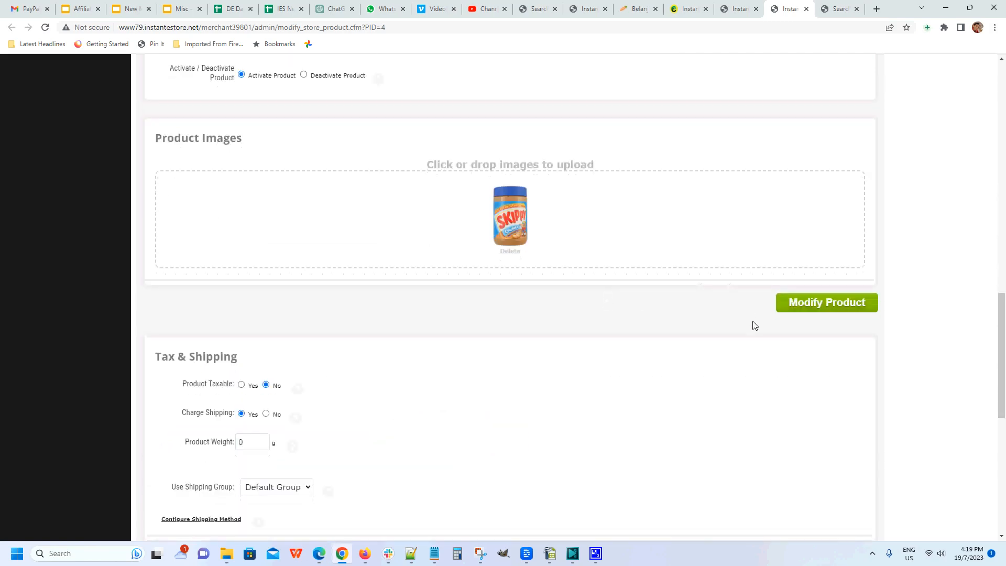
pyautogui.click(803, 303)
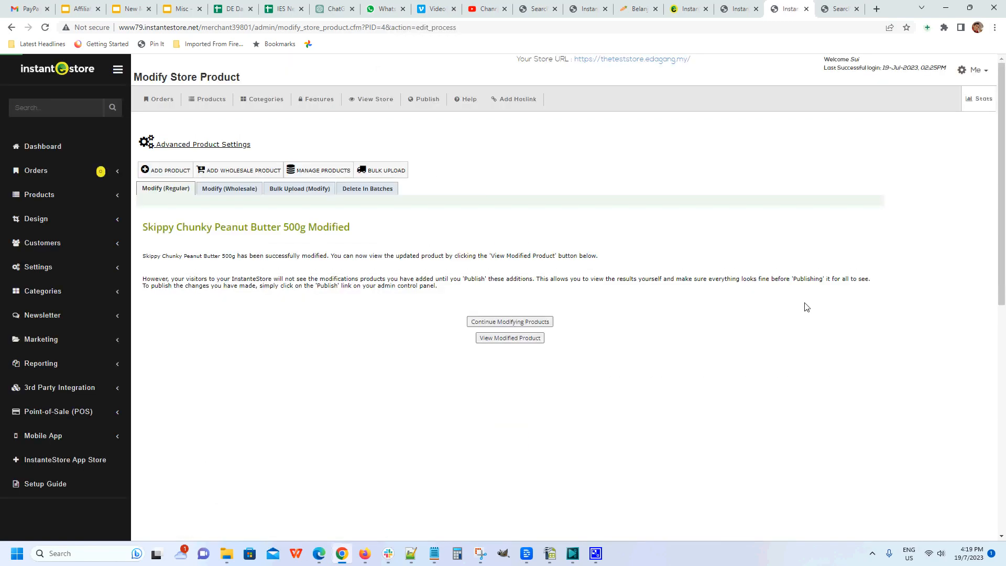
# - Publish the store changes, close that page and reload the peanut butter search on the Manage Products page
pyautogui.click(424, 99)
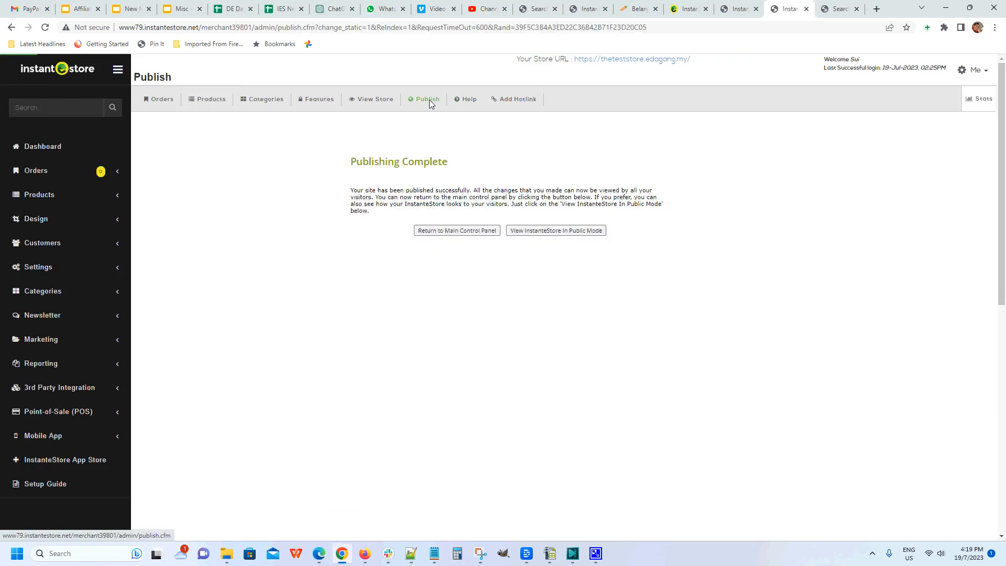
pyautogui.click(806, 9)
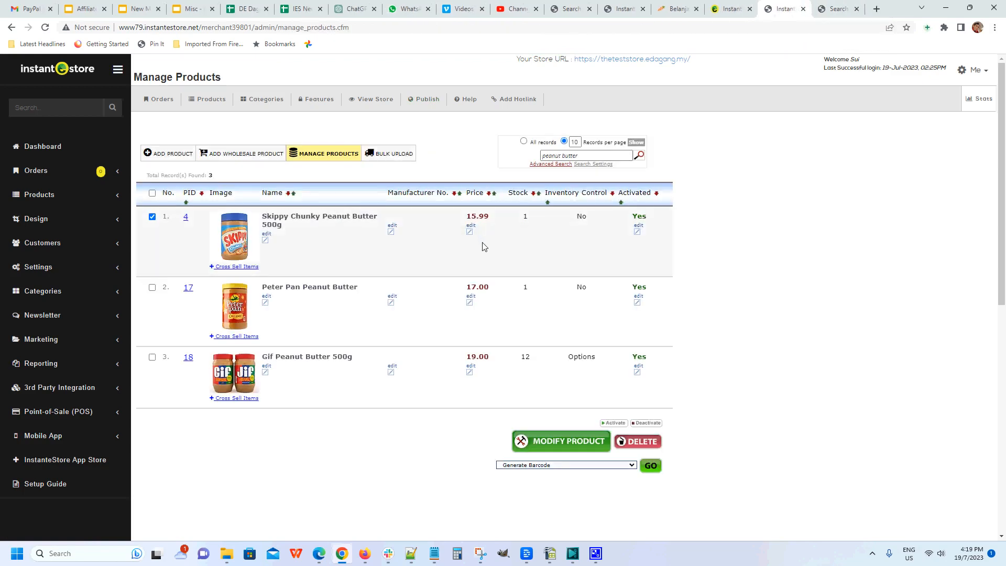
pyautogui.press('F5')
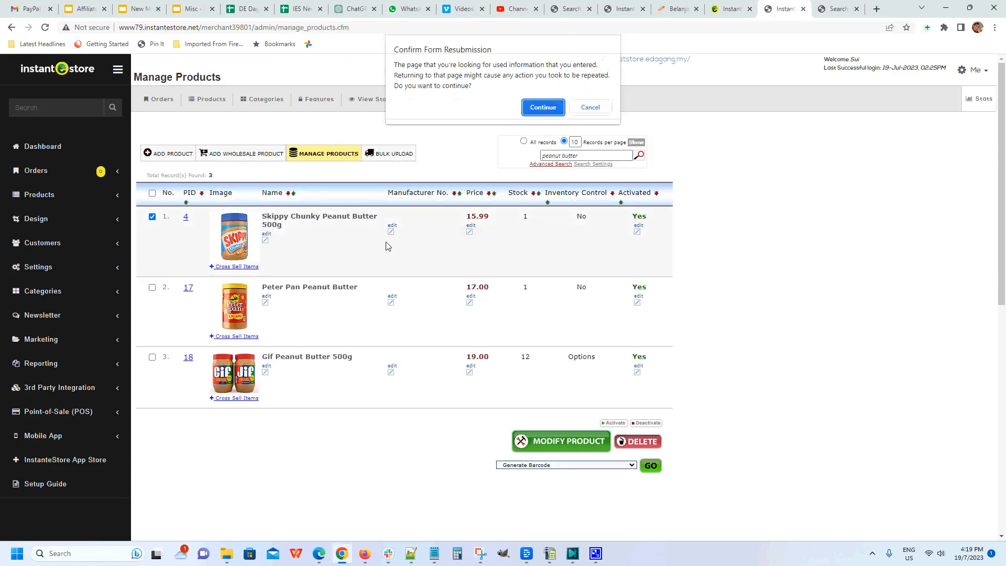
pyautogui.click(542, 105)
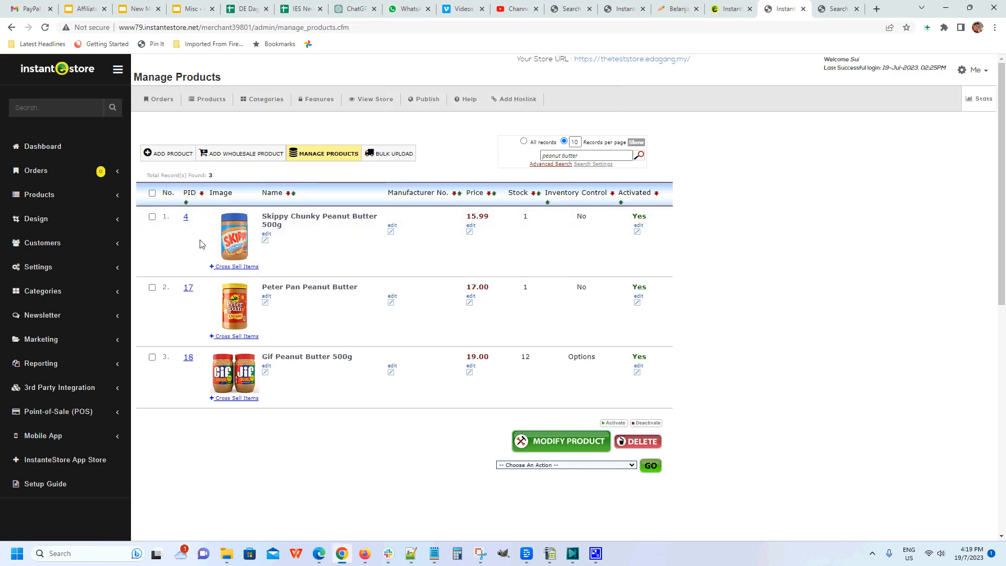
# - Generate the barcode label for Skippy Chunky Peanut Butter 500g and view it in a maximized window
pyautogui.click(153, 217)
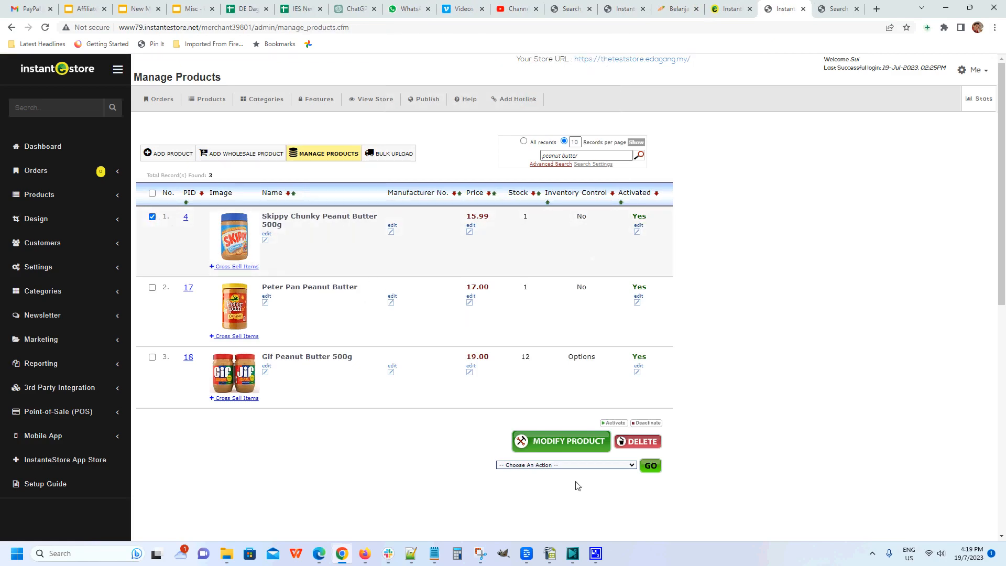
pyautogui.click(575, 467)
pyautogui.scroll(-2, 582, 456)
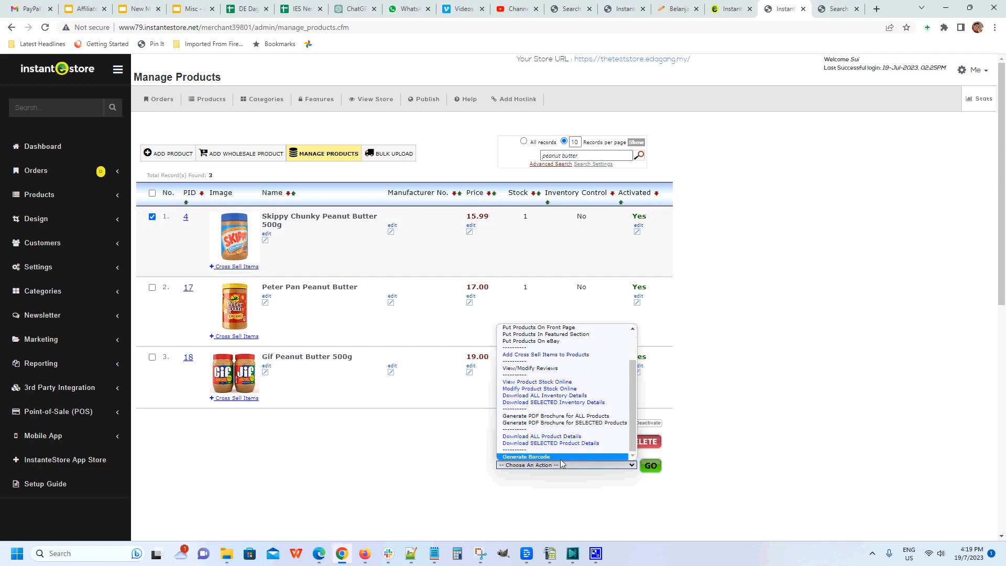
pyautogui.click(558, 456)
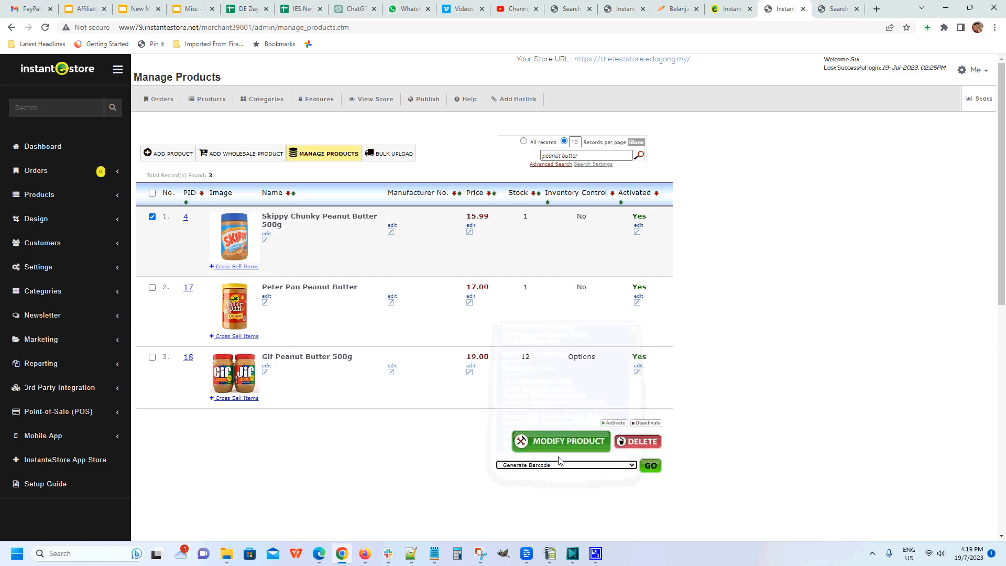
pyautogui.click(650, 466)
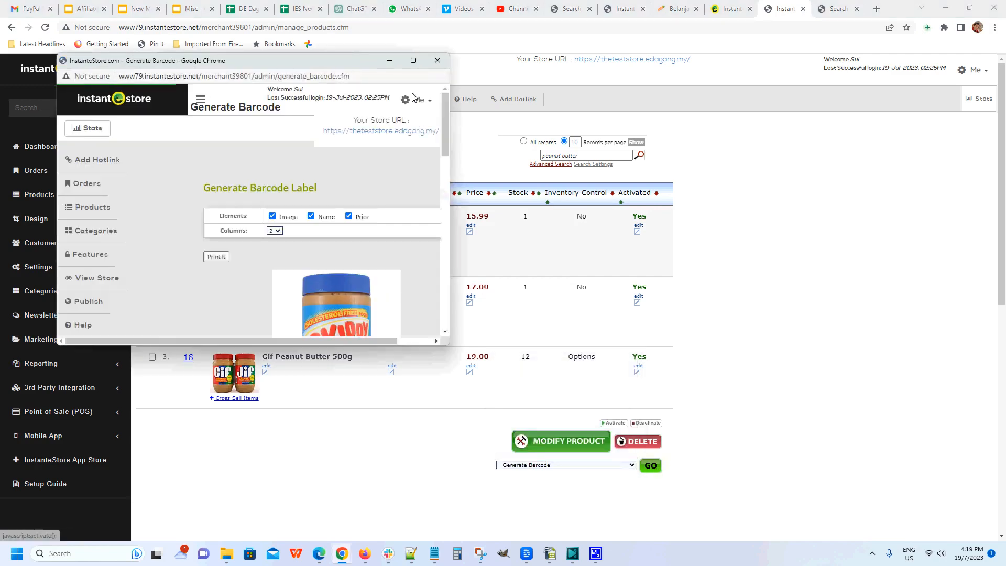
pyautogui.click(414, 61)
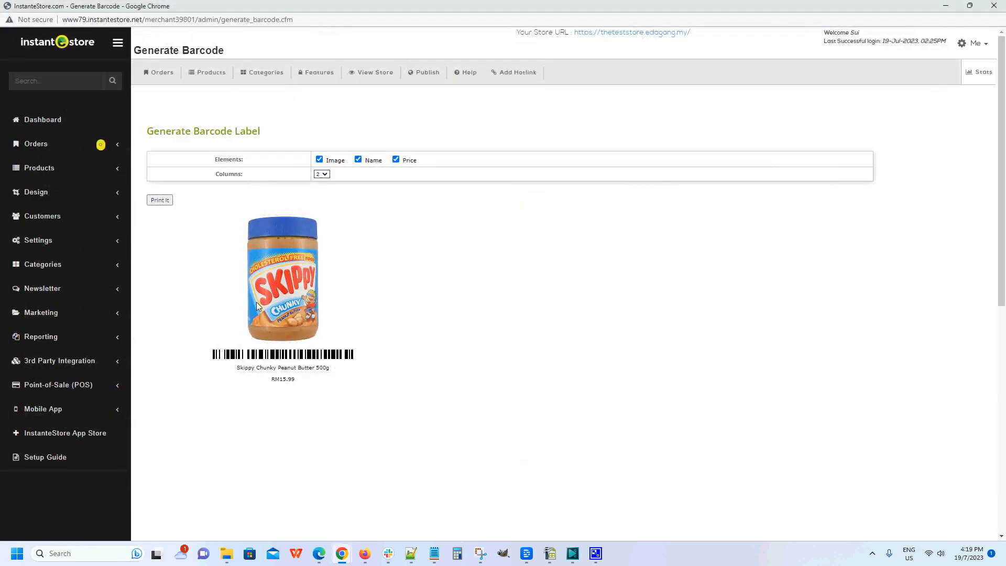